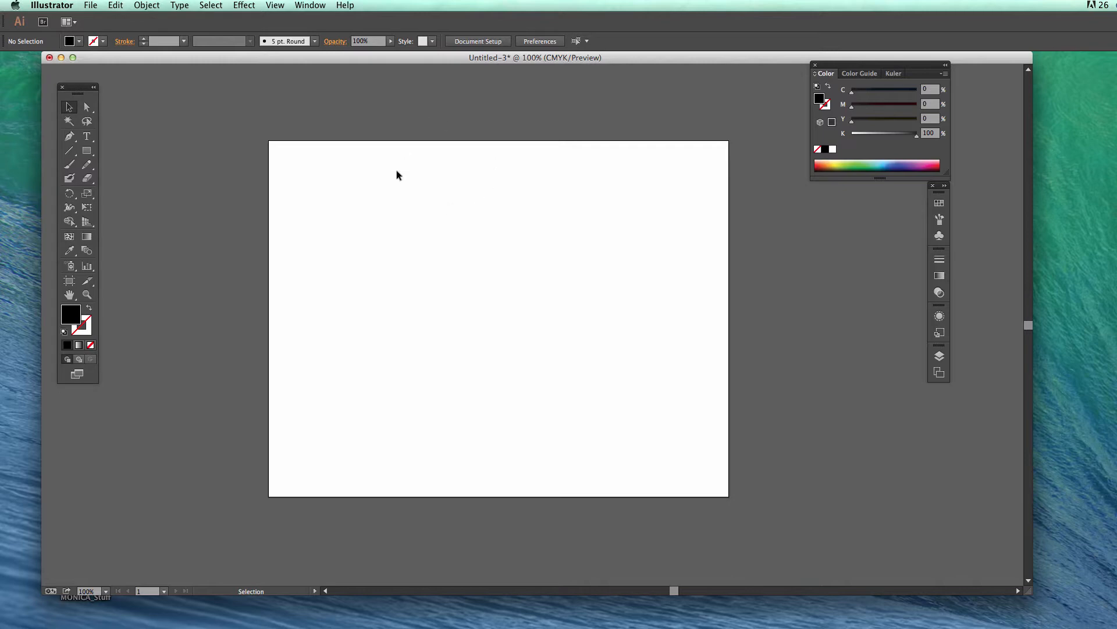
# Show the document grid over the artboard and hide it again.
pyautogui.click(273, 6)
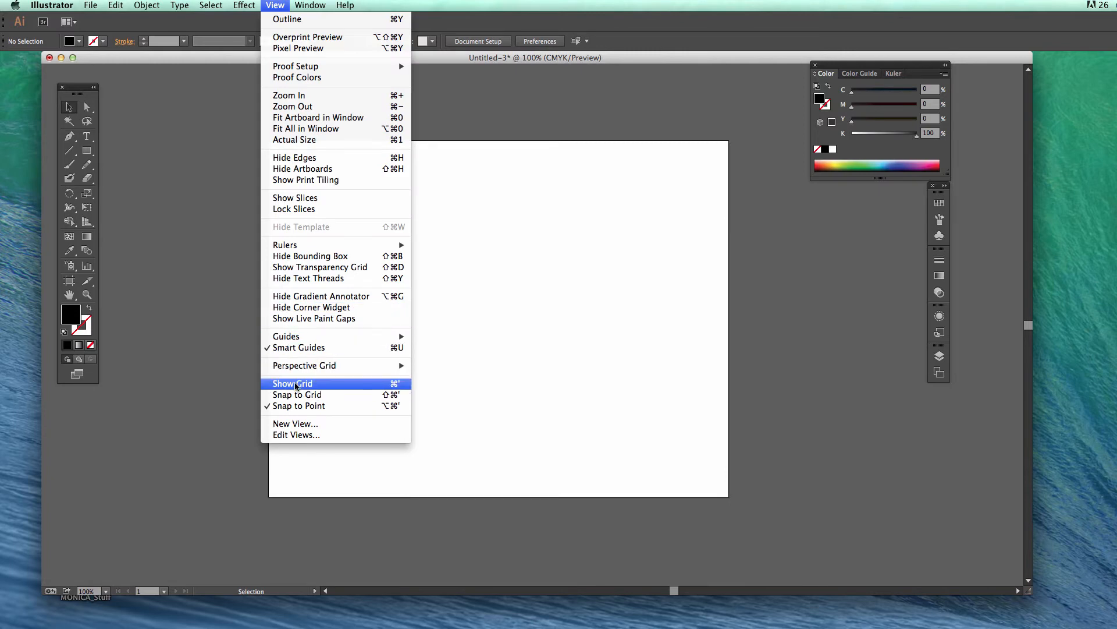
pyautogui.click(306, 385)
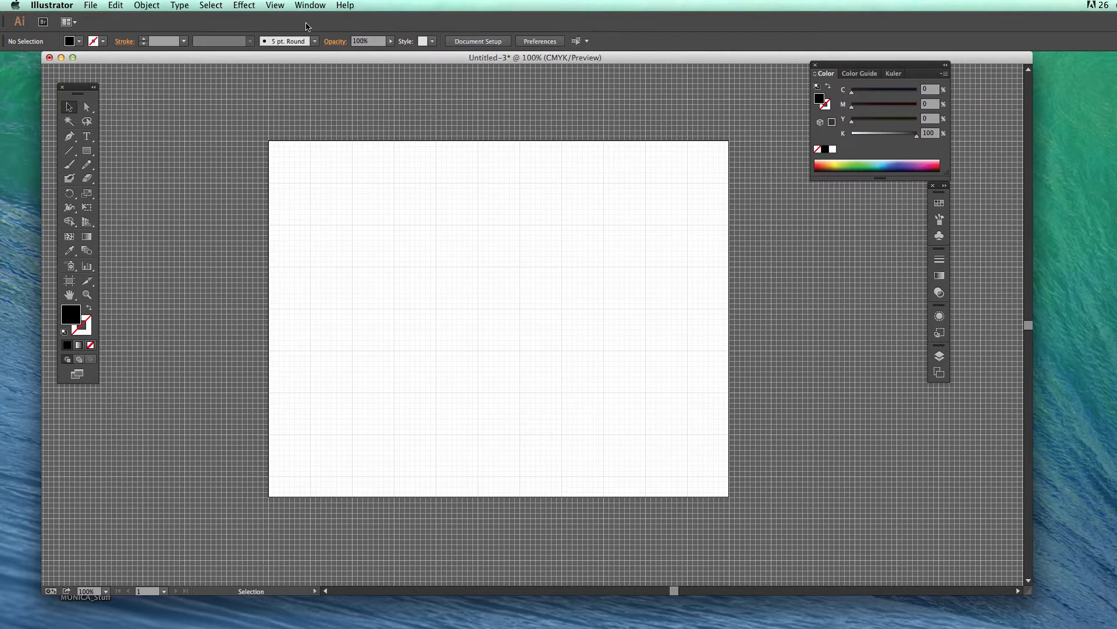
pyautogui.click(273, 6)
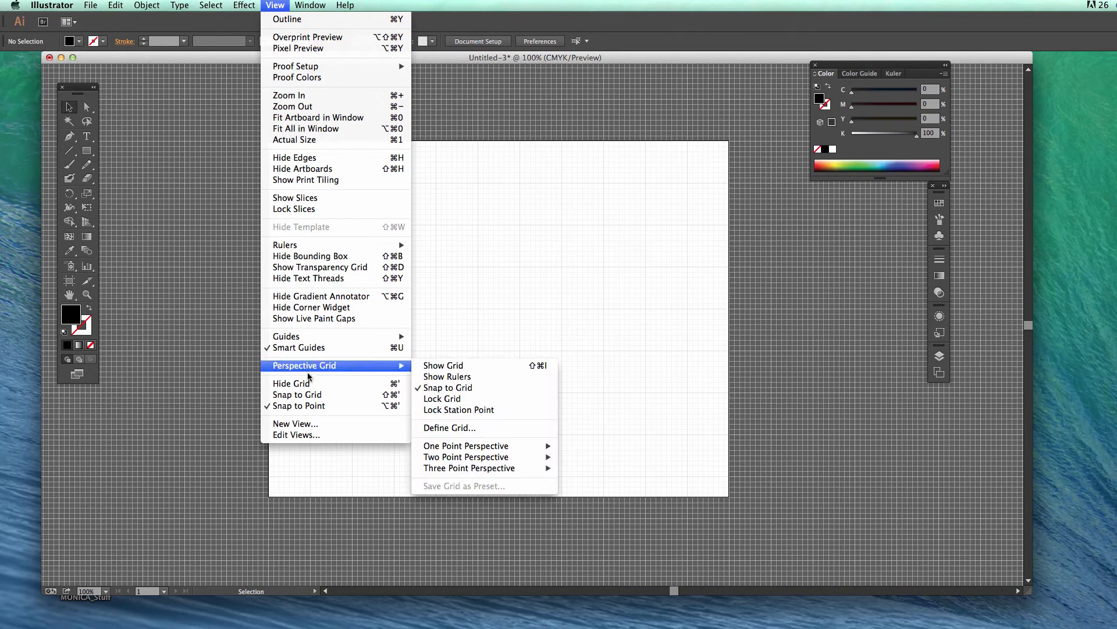
pyautogui.click(294, 383)
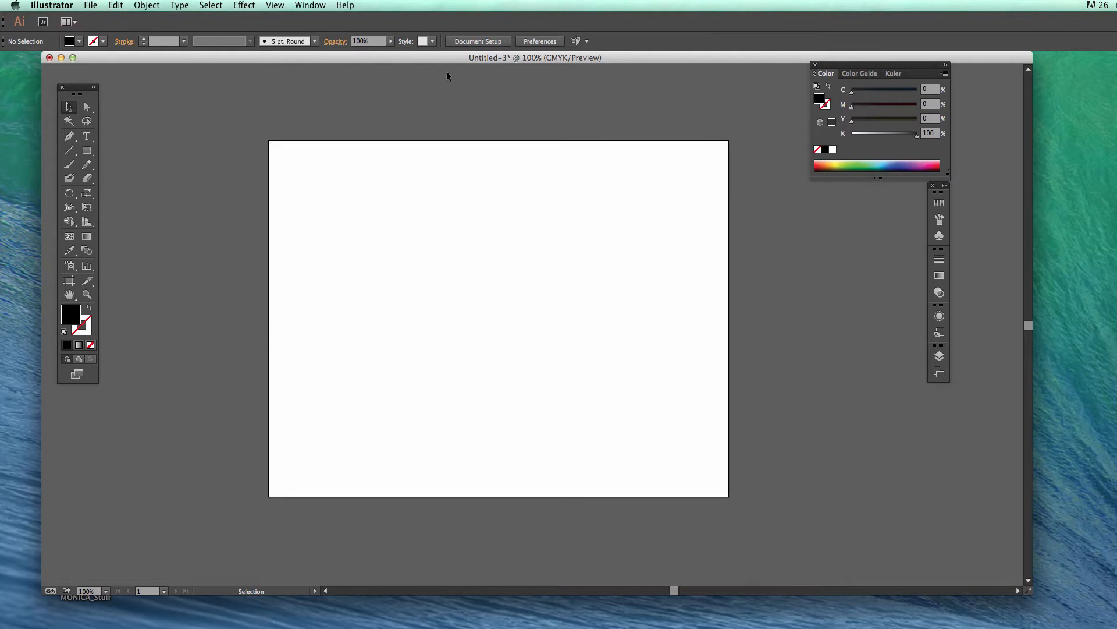
# Show the rulers along the edges of the document.
pyautogui.click(276, 5)
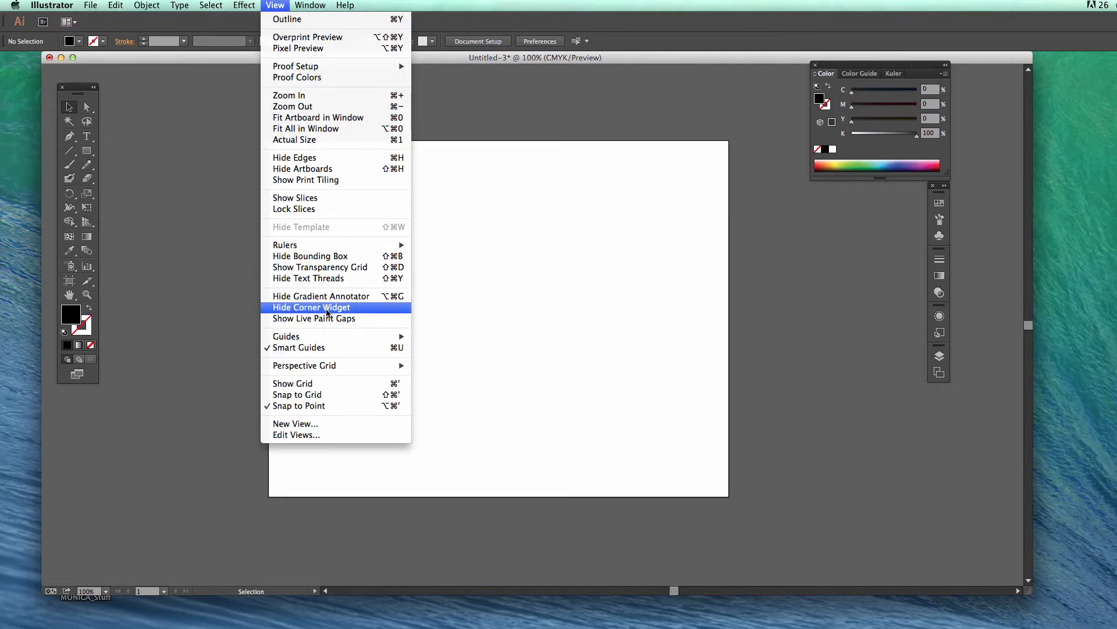
pyautogui.moveTo(365, 247)
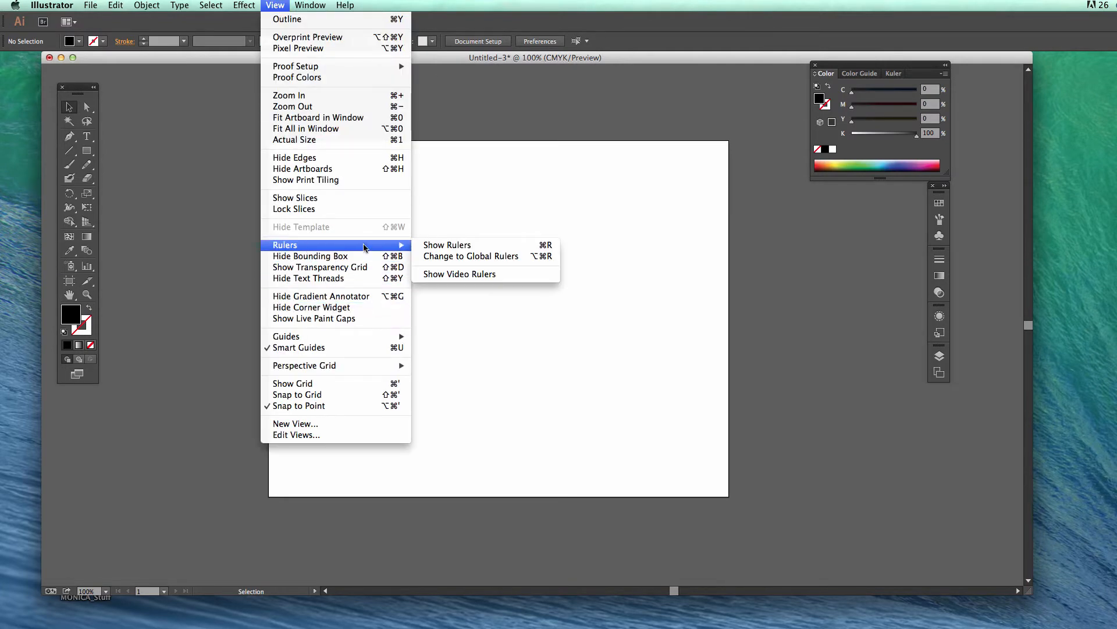
pyautogui.click(459, 245)
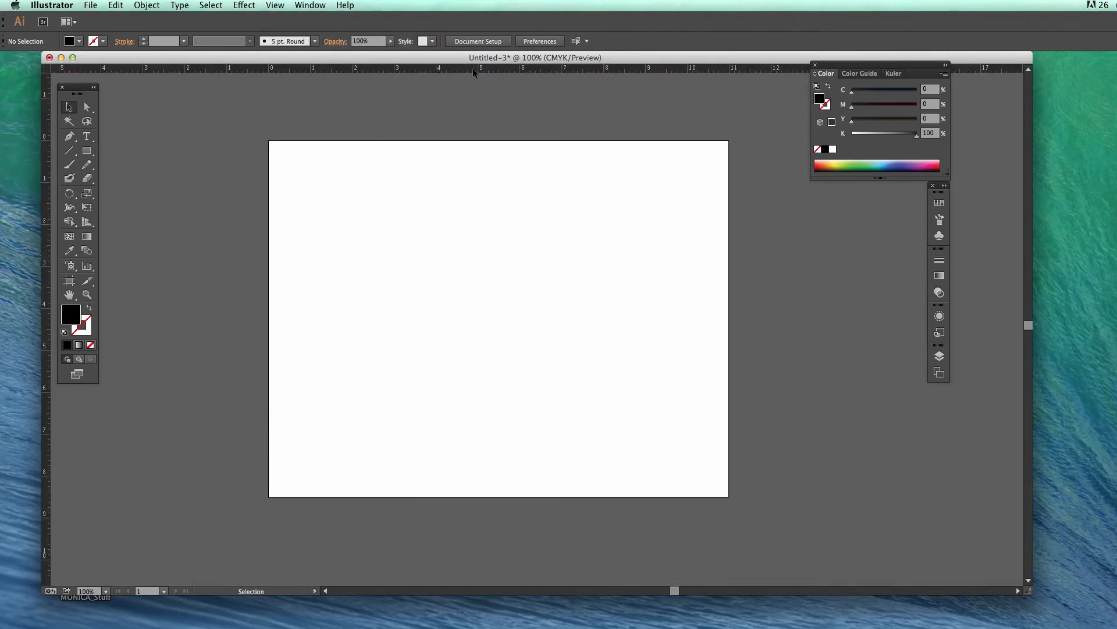
# Place horizontal guides at about 1.71, 3.60 and 2.57 in and a vertical guide at about 0.88 in.
pyautogui.moveTo(457, 68); pyautogui.dragTo(495, 213)
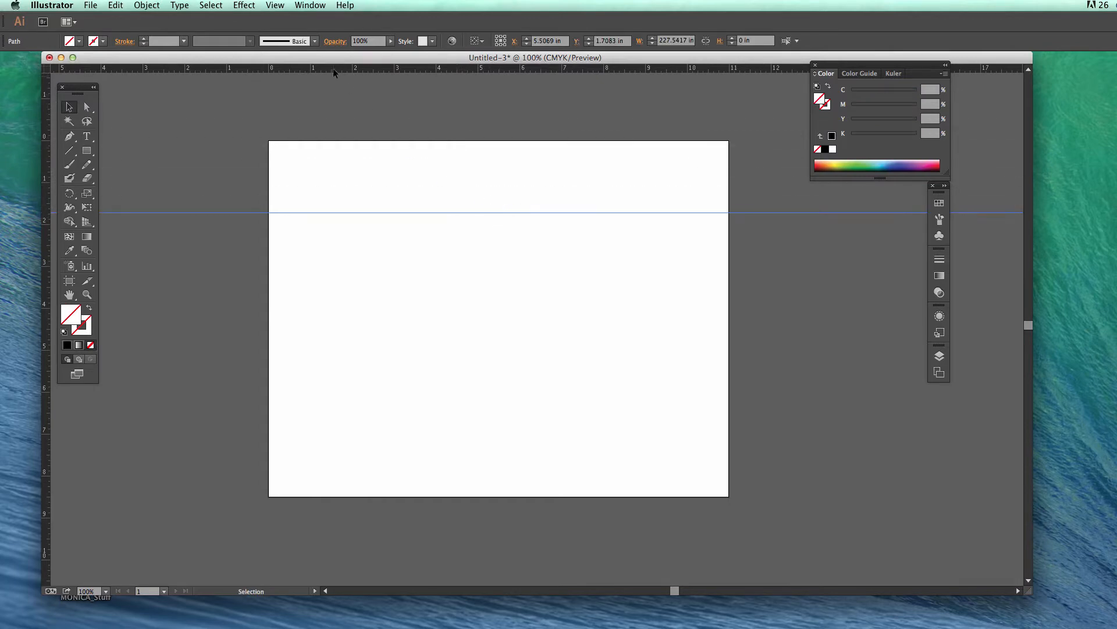
pyautogui.moveTo(333, 69); pyautogui.dragTo(383, 291)
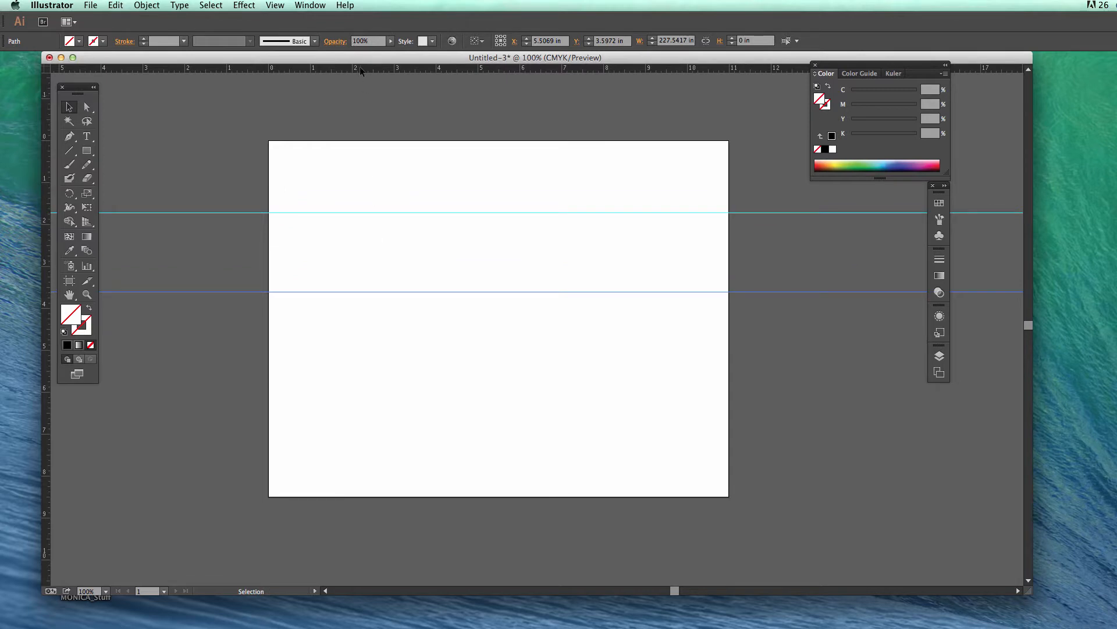
pyautogui.moveTo(360, 68); pyautogui.dragTo(401, 248)
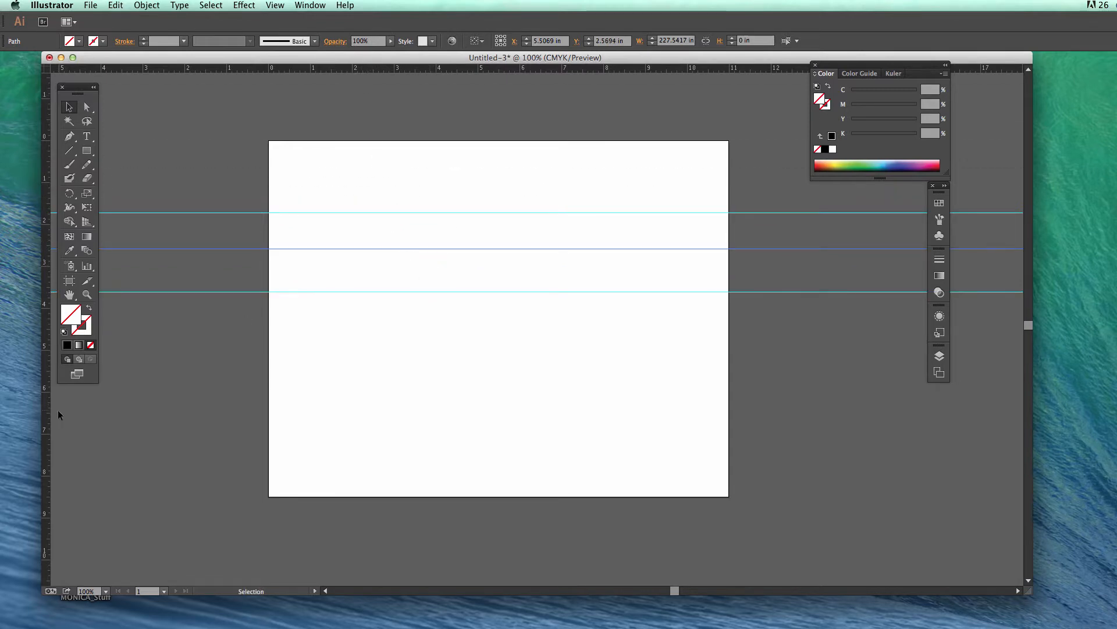
pyautogui.moveTo(48, 414); pyautogui.dragTo(305, 426)
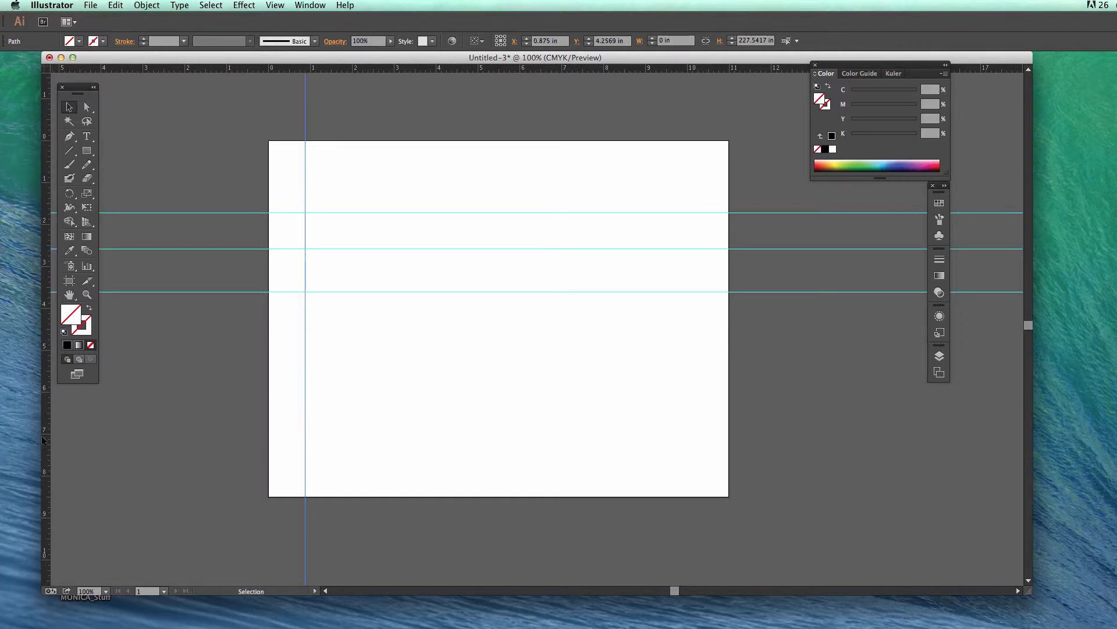
# Place a second vertical guide at about 2.35 in and delete it.
pyautogui.moveTo(45, 442); pyautogui.dragTo(362, 453)
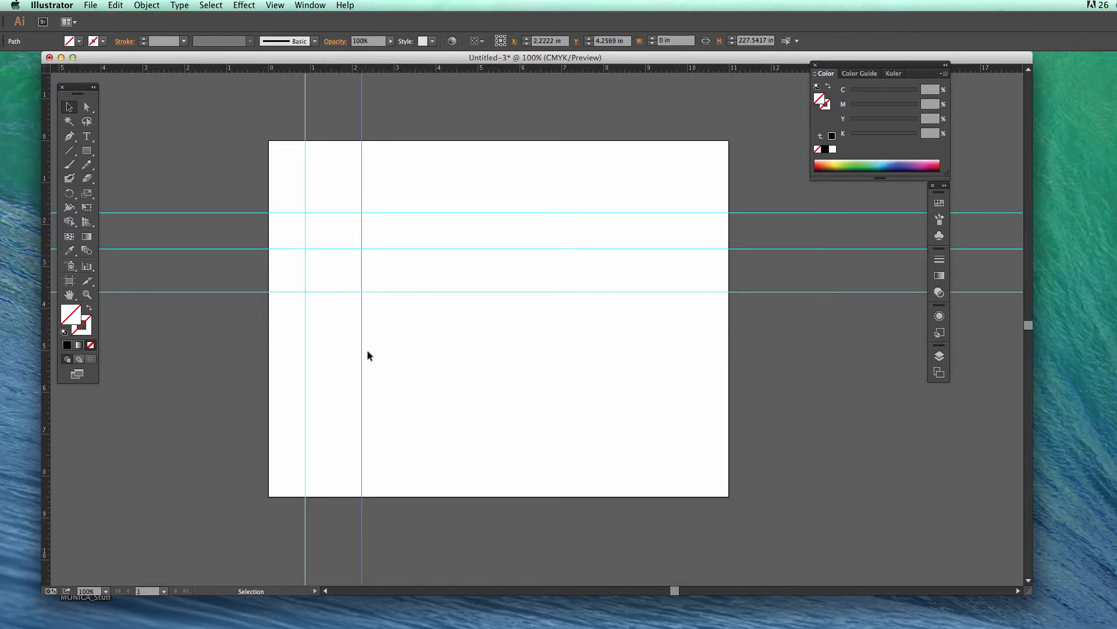
pyautogui.moveTo(361, 351)
pyautogui.mouseDown()
pyautogui.moveTo(404, 353)
pyautogui.moveTo(351, 352)
pyautogui.moveTo(379, 357)
pyautogui.moveTo(367, 357)
pyautogui.mouseUp()
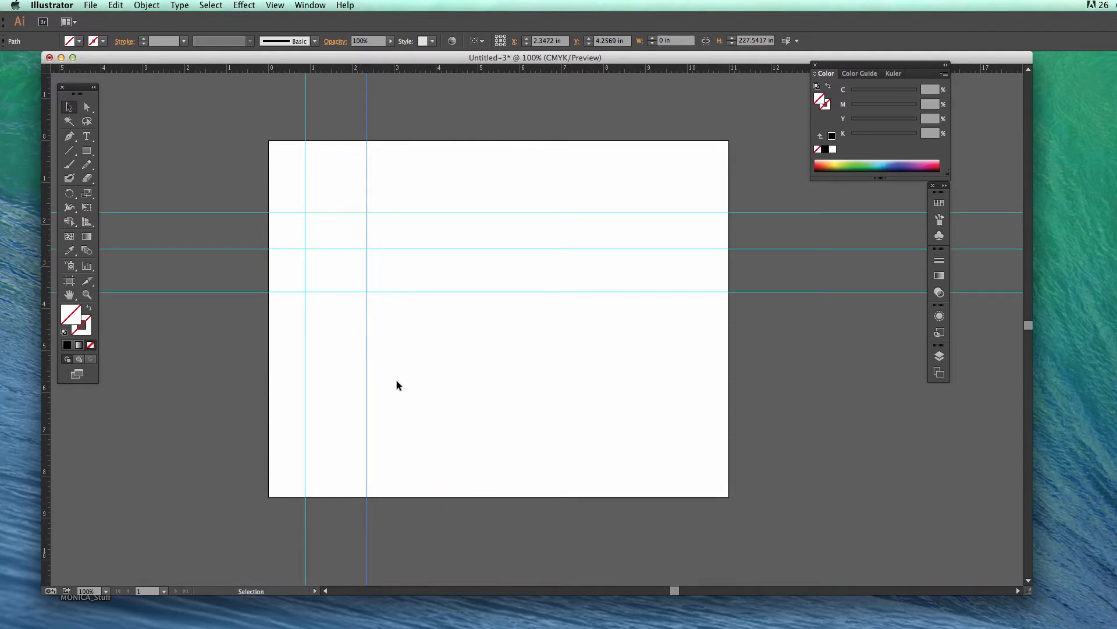
pyautogui.press('Delete')
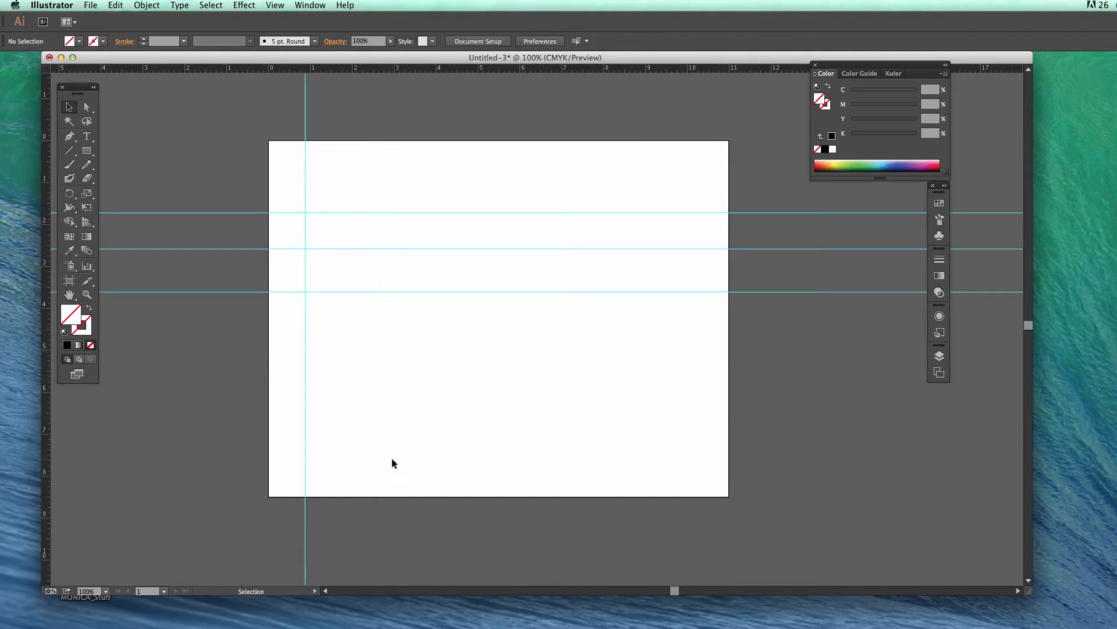
# Lock the guides so they cannot be moved.
pyautogui.click(275, 4)
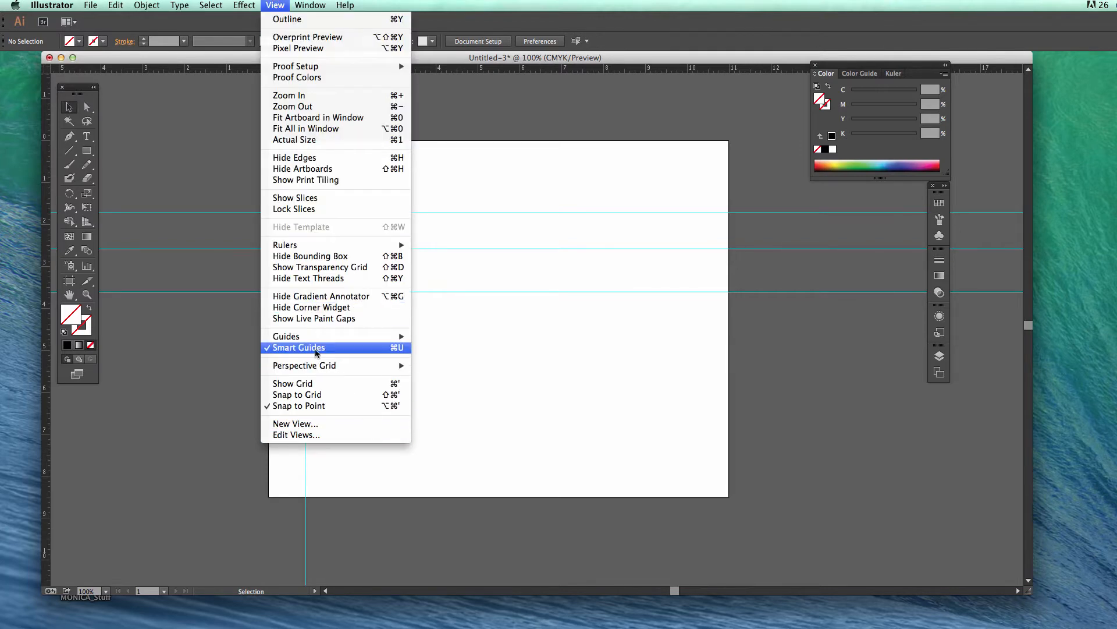
pyautogui.moveTo(303, 336)
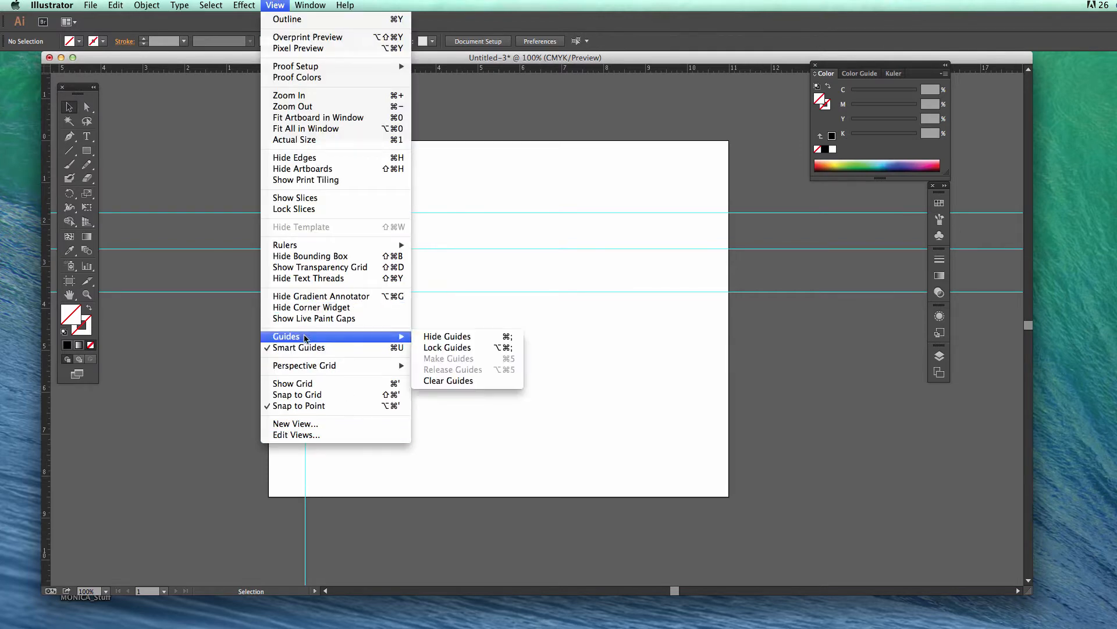
pyautogui.click(452, 347)
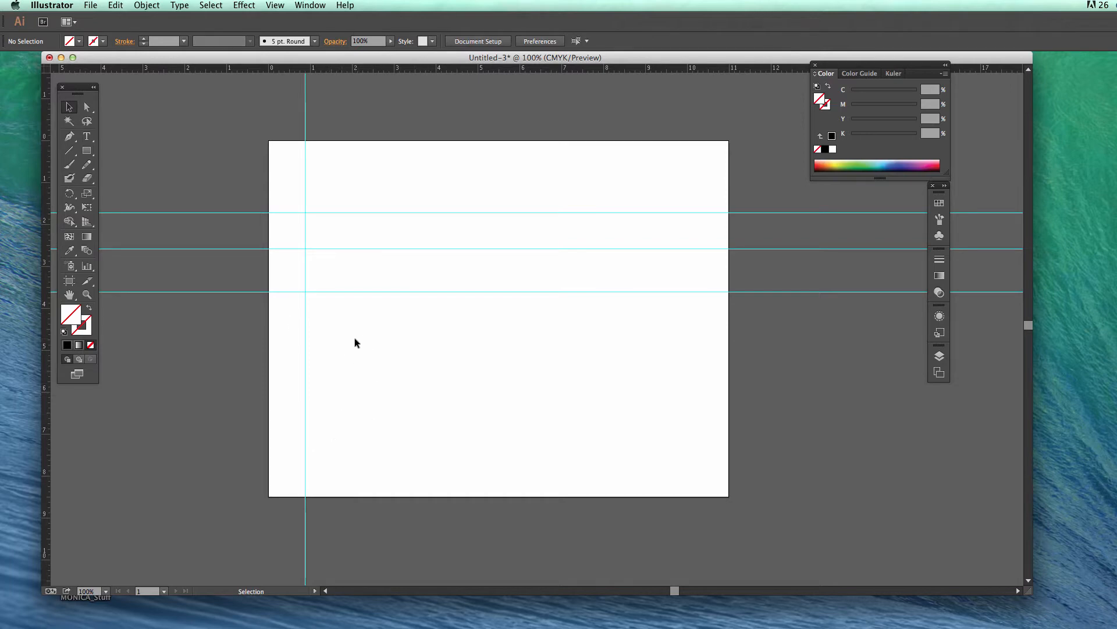
# Draw a tall, narrow rectangle about 0.41 in wide and 3.13 in high below the horizontal guides.
pyautogui.press('super+equal')
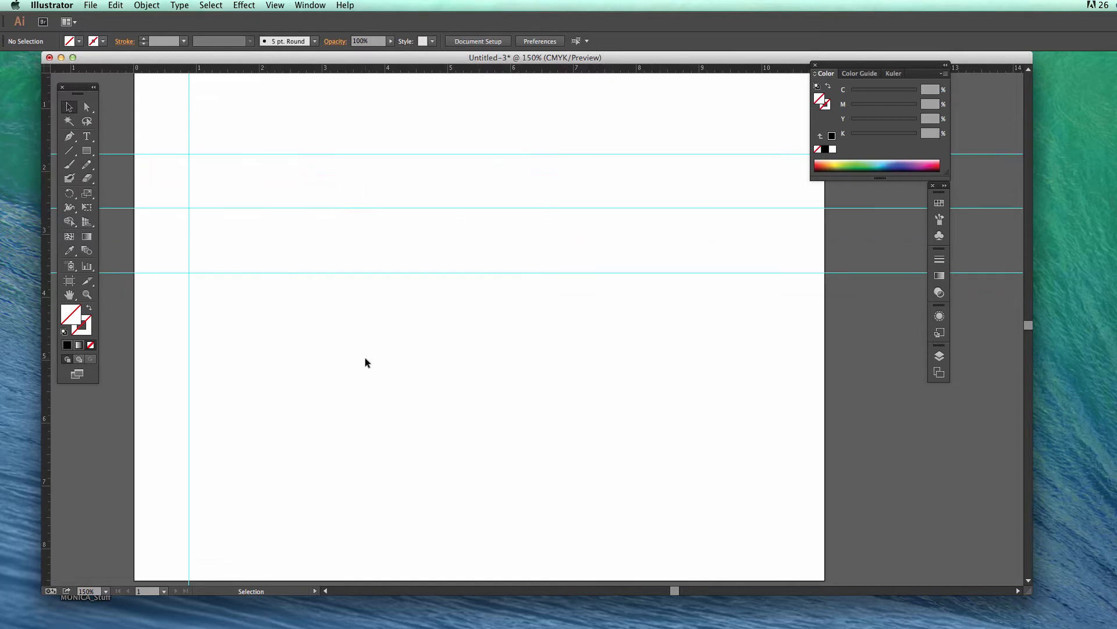
pyautogui.click(86, 152)
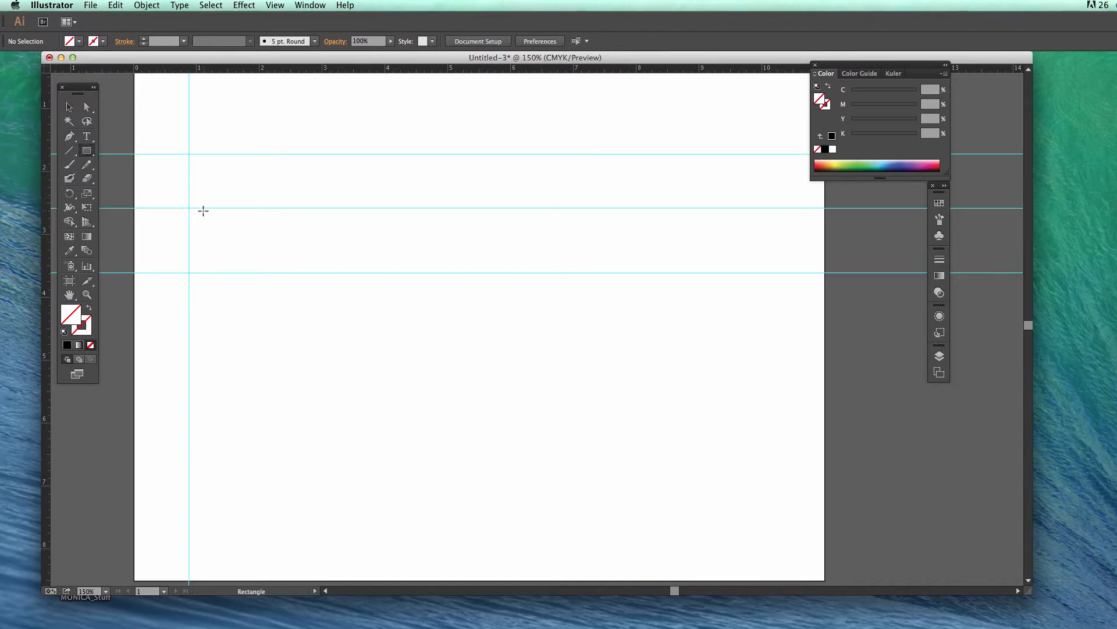
pyautogui.scroll(-3, 312, 368)
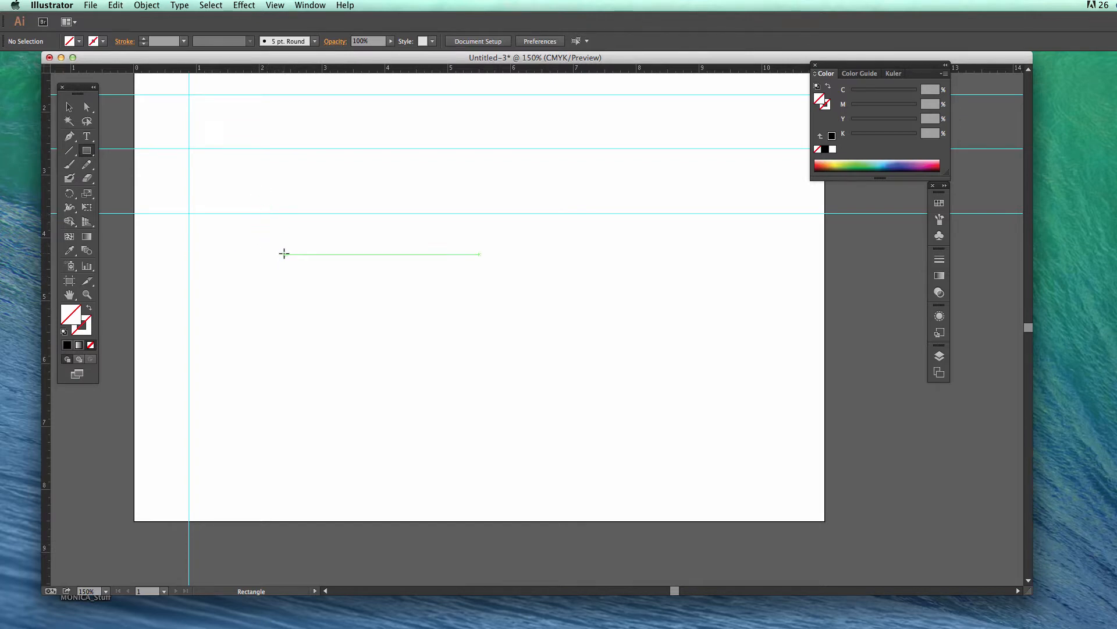
pyautogui.click(275, 5)
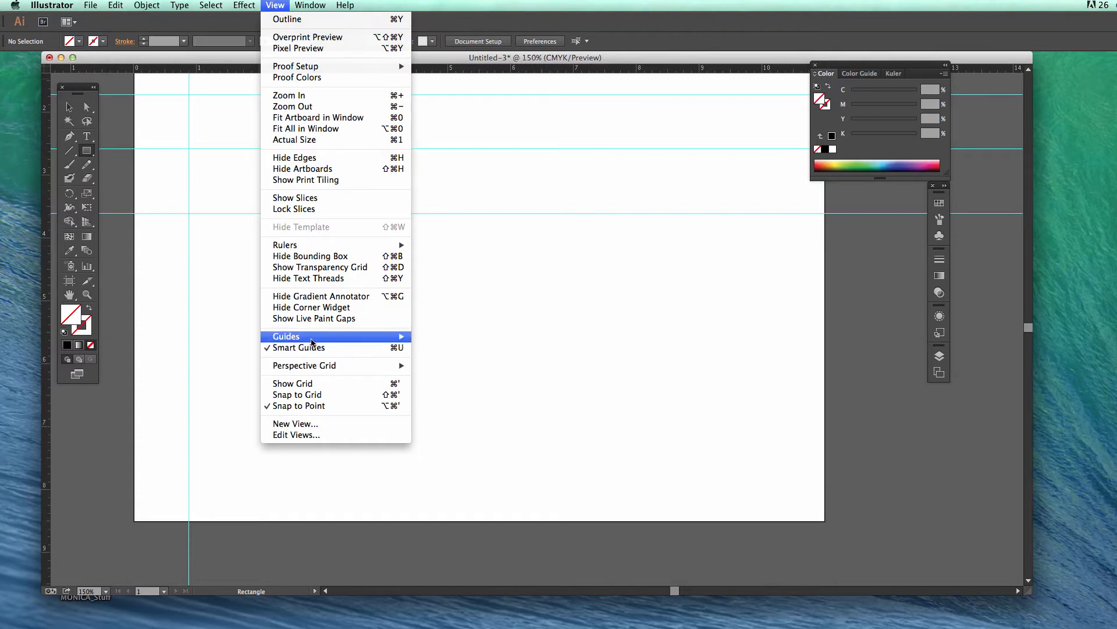
pyautogui.moveTo(361, 341)
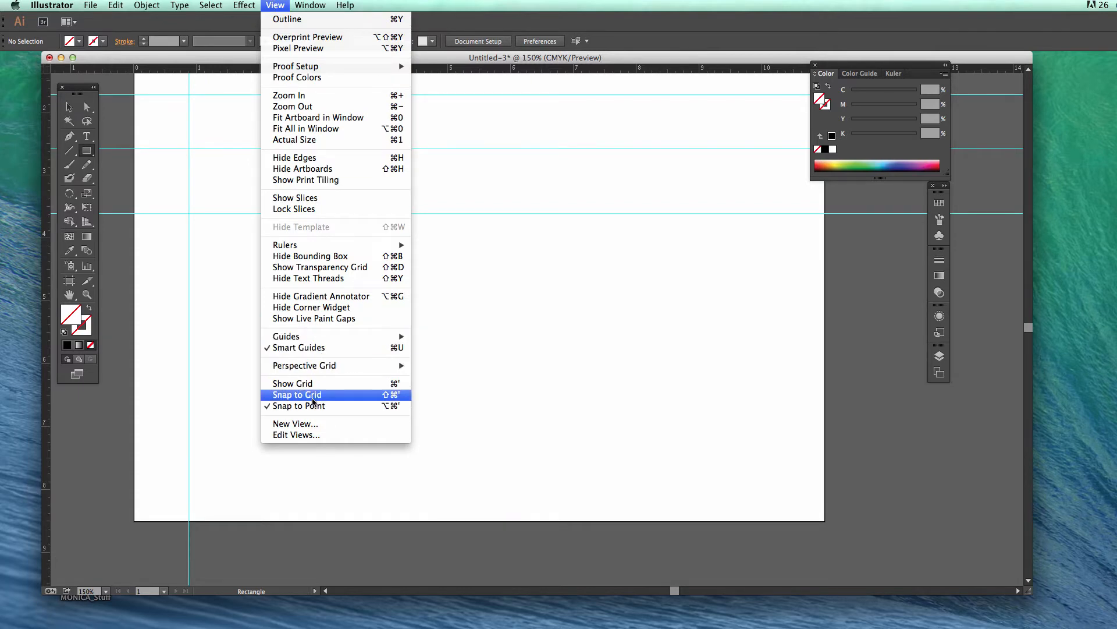
pyautogui.click(220, 262)
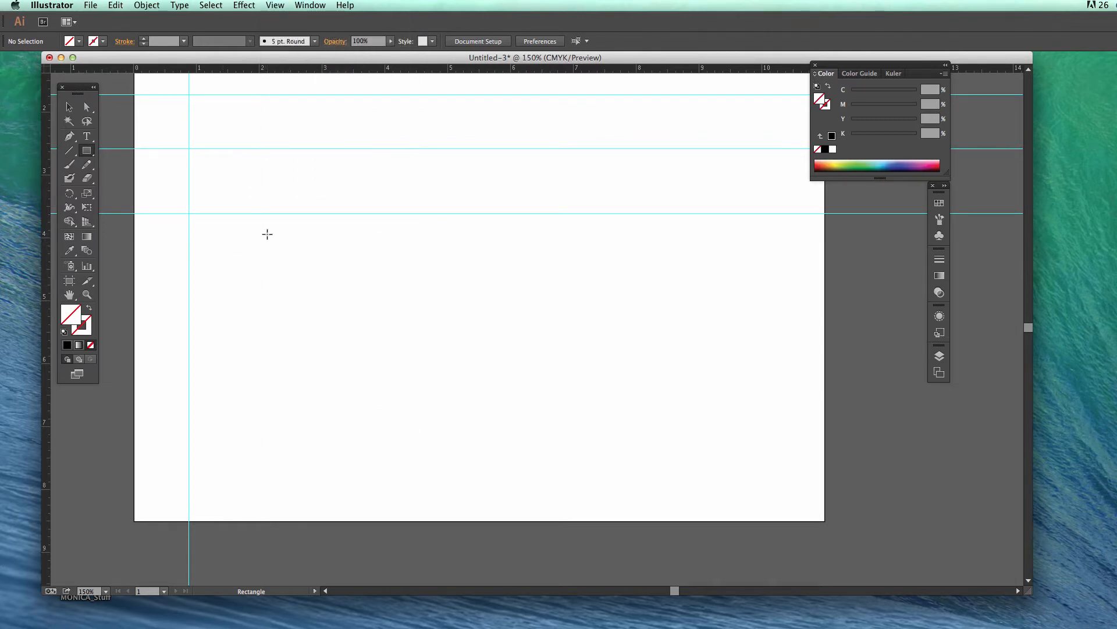
pyautogui.moveTo(267, 234); pyautogui.dragTo(293, 432)
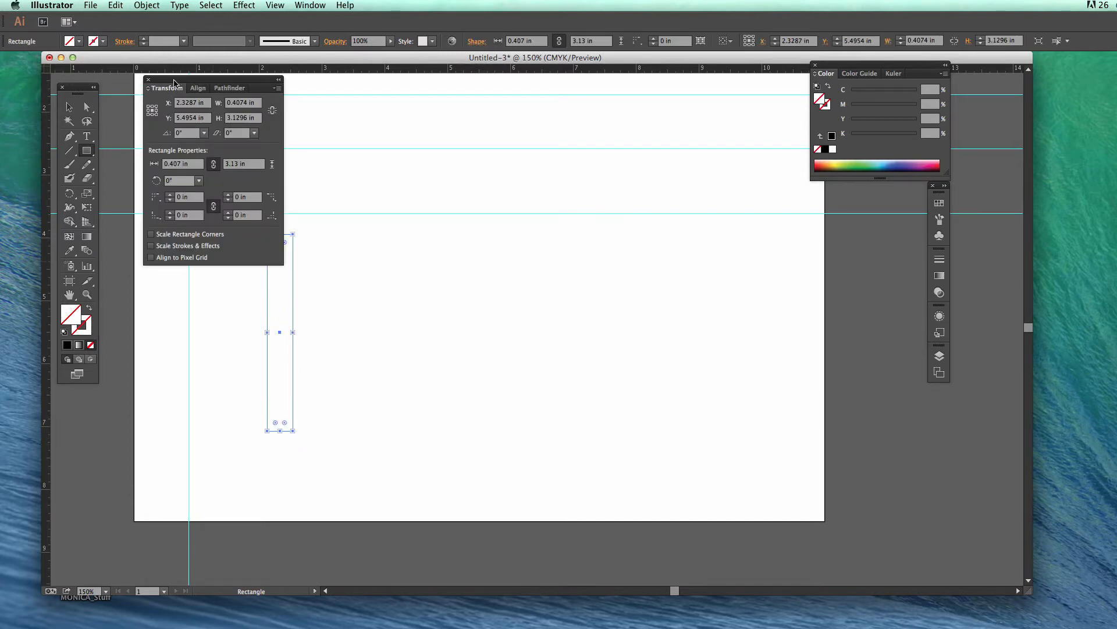
pyautogui.moveTo(149, 82); pyautogui.dragTo(783, 199)
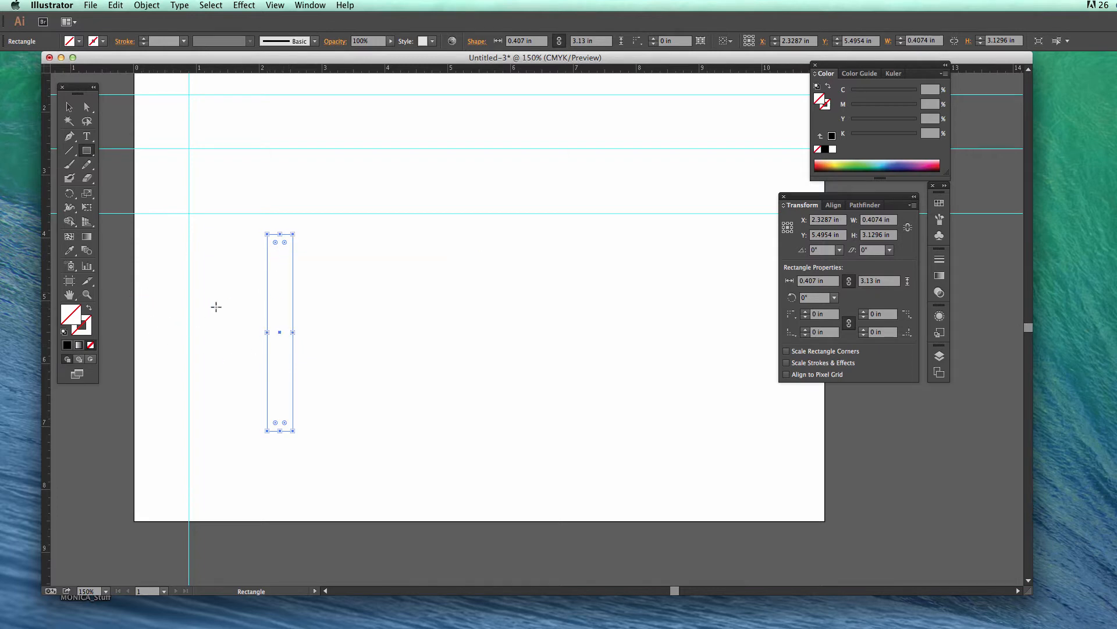
# Fill the rectangle with black, make the stroke the active color attribute, and deselect the shape.
pyautogui.click(69, 107)
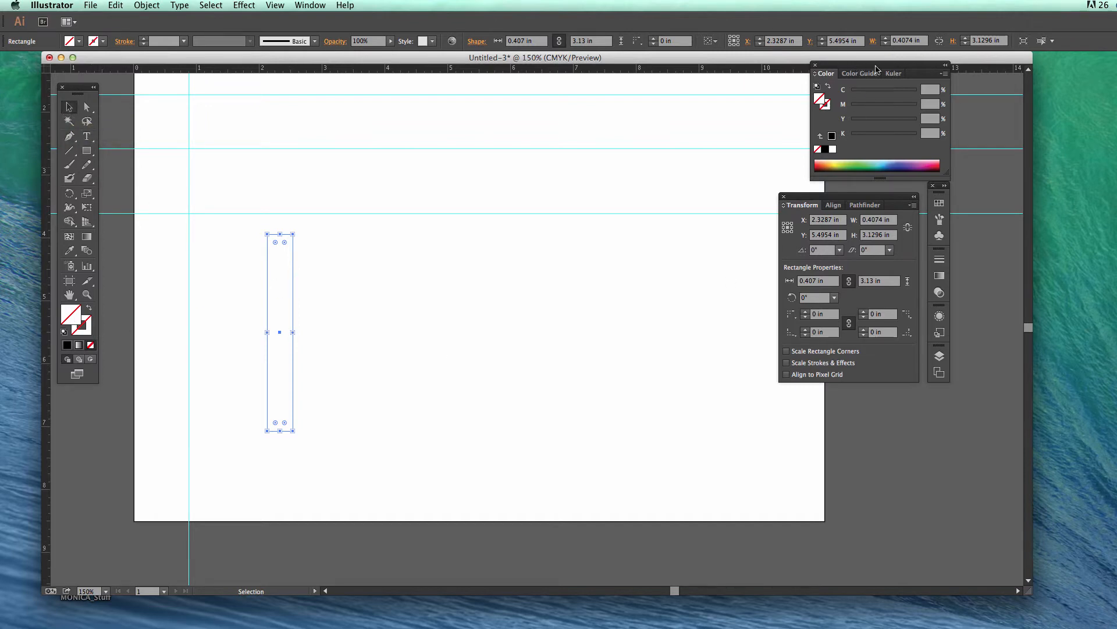
pyautogui.click(944, 74)
pyautogui.click(961, 76)
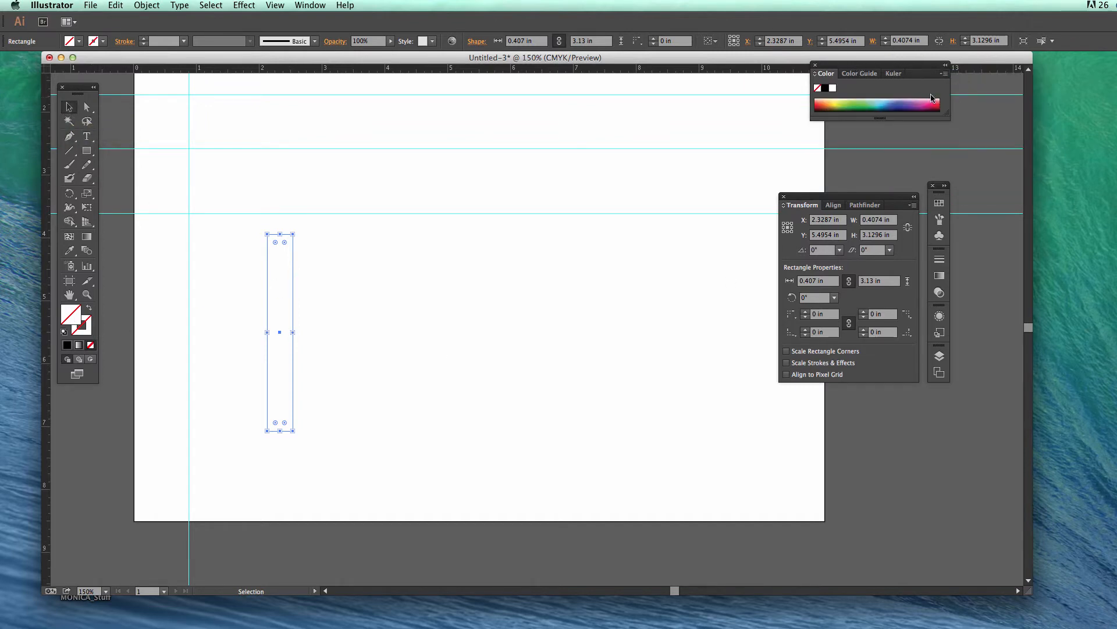
pyautogui.click(944, 74)
pyautogui.click(963, 75)
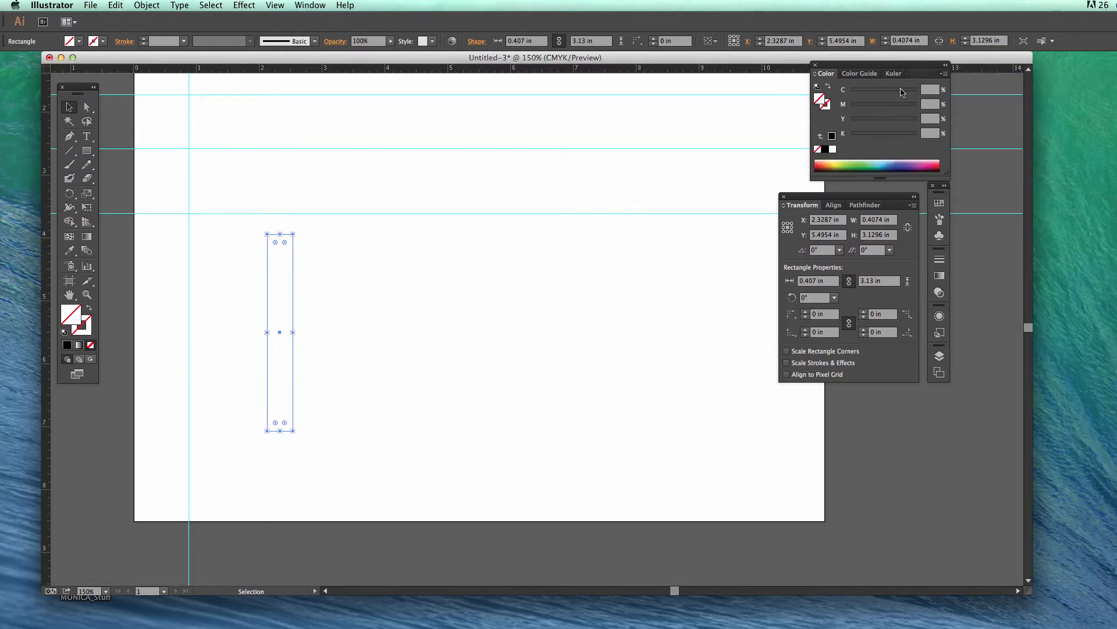
pyautogui.click(826, 149)
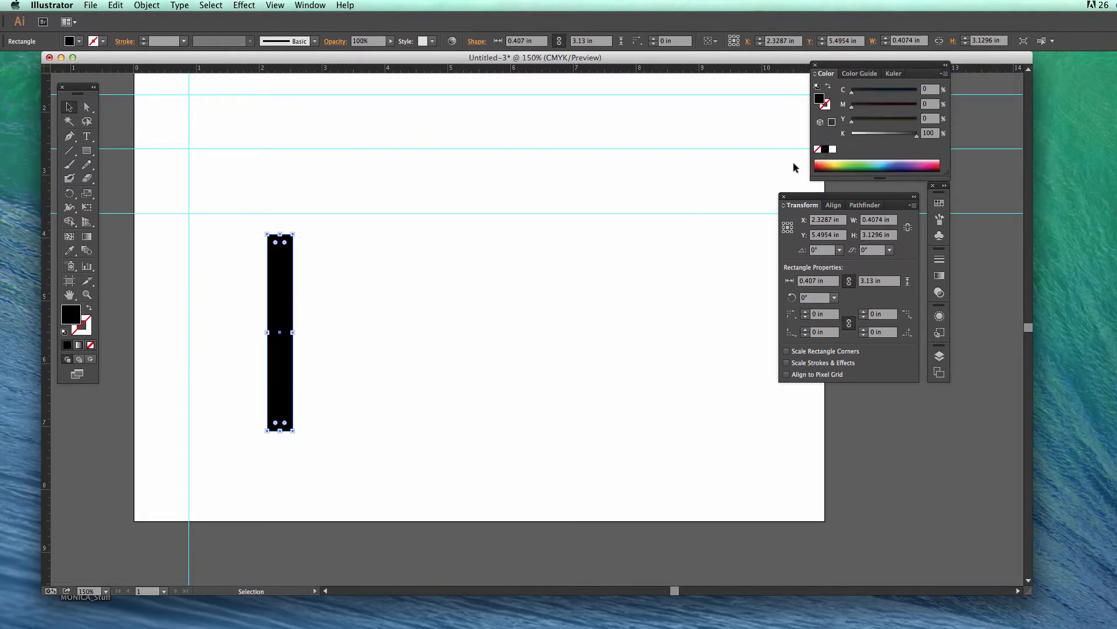
pyautogui.click(83, 332)
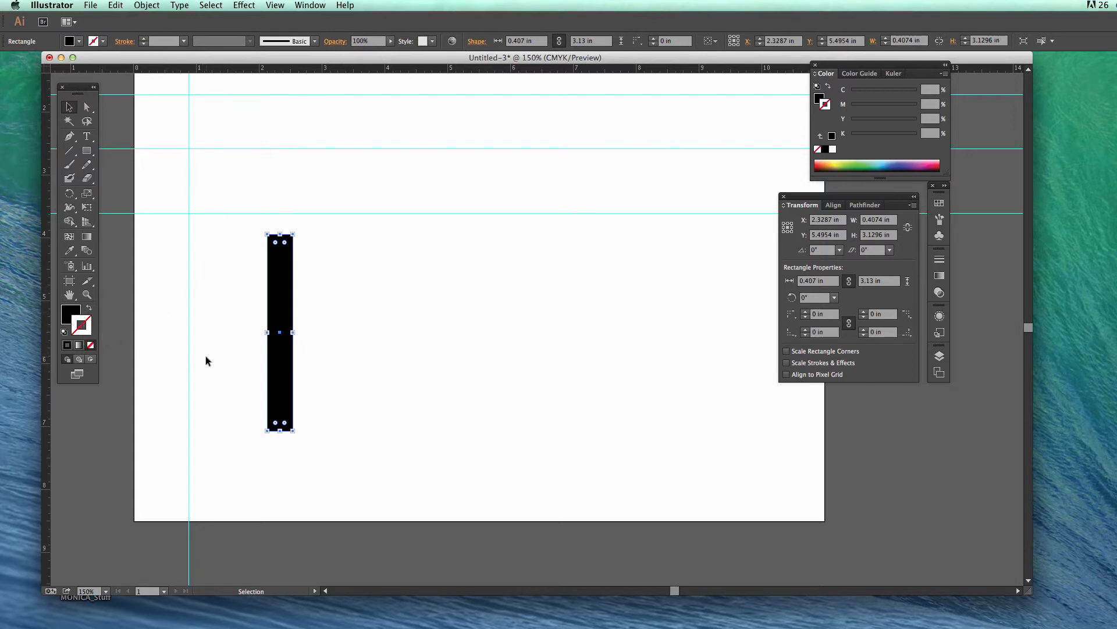
pyautogui.click(226, 326)
pyautogui.click(285, 308)
pyautogui.click(222, 299)
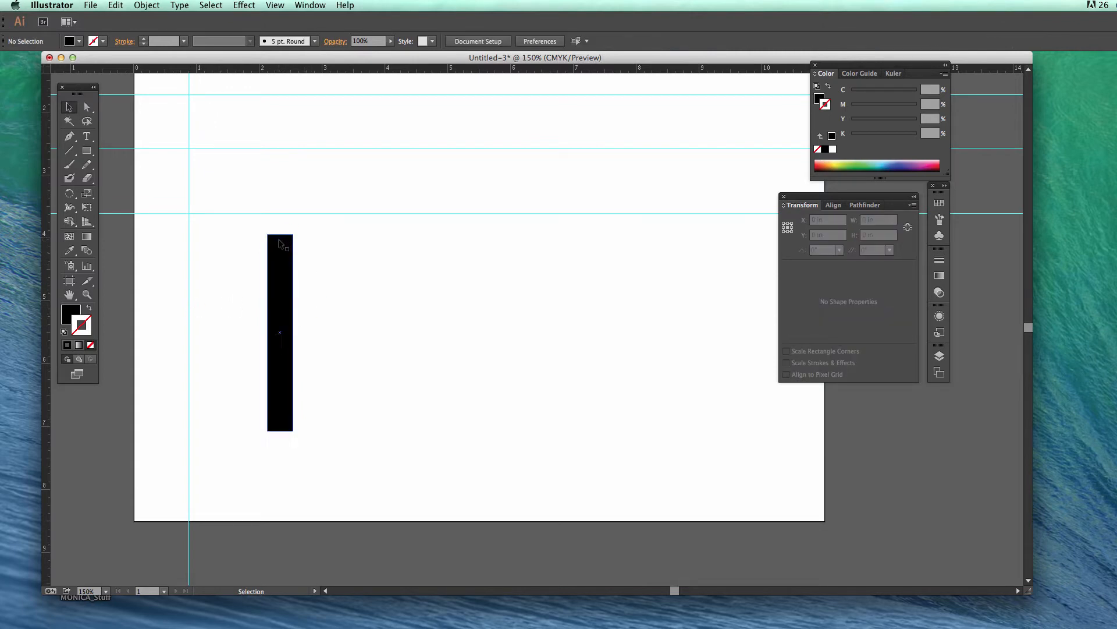
# Try rounding all four corners of the black rectangle to 0.2 in and undo it.
pyautogui.click(294, 258)
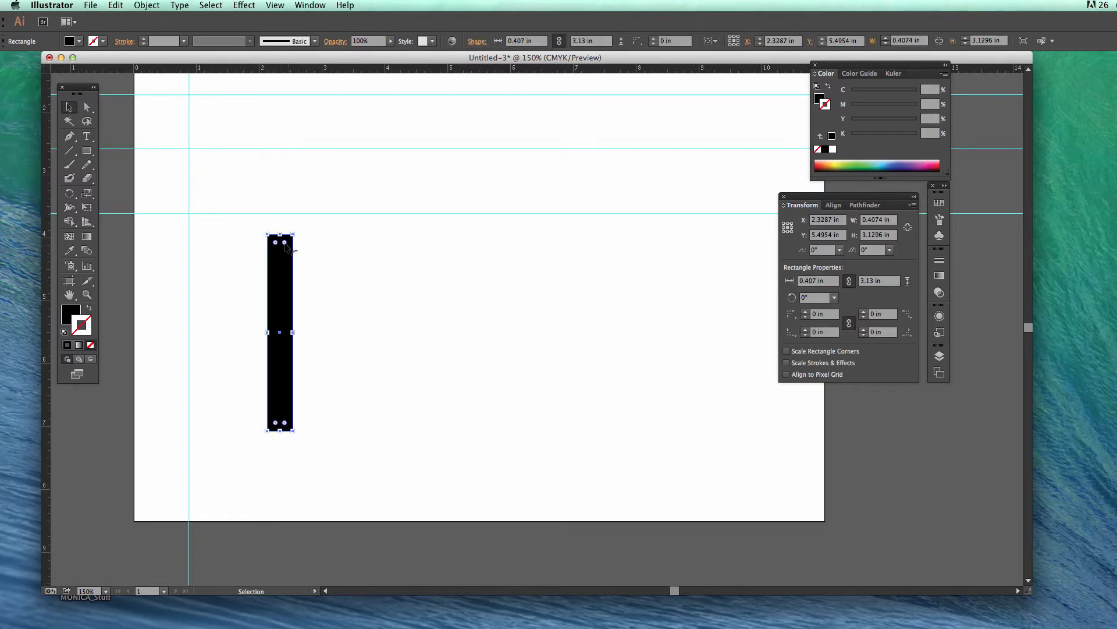
pyautogui.moveTo(284, 243); pyautogui.dragTo(284, 258)
pyautogui.click(367, 347)
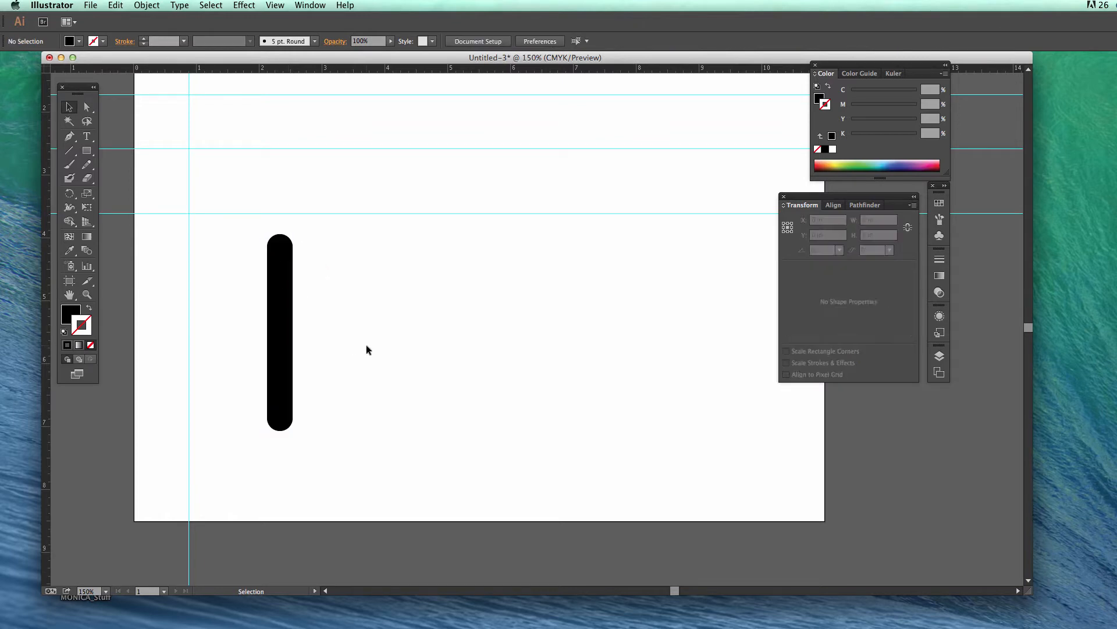
pyautogui.click(273, 312)
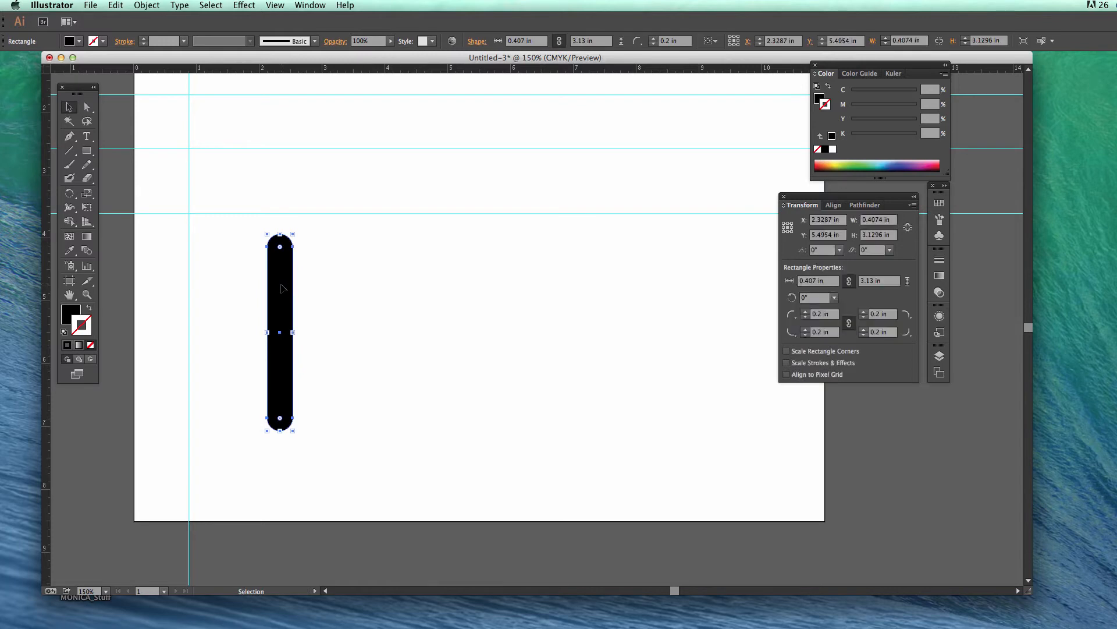
pyautogui.press('super+z')
# Round only the upper-right corner of the black rectangle to about 0.41 in using Direct Selection.
pyautogui.click(88, 107)
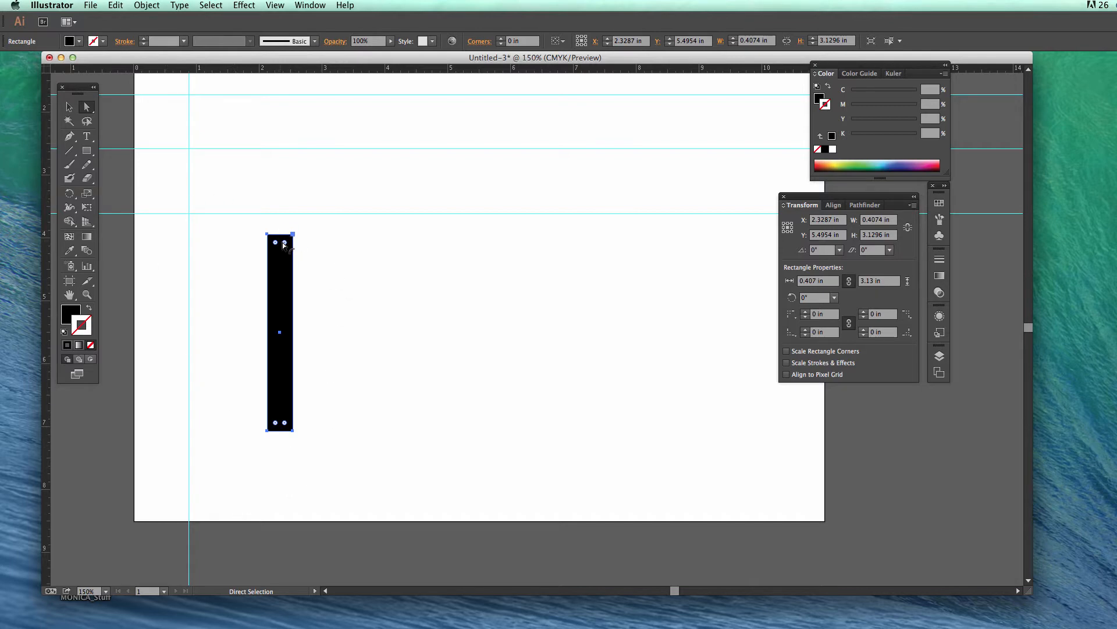
pyautogui.moveTo(285, 245); pyautogui.dragTo(294, 235)
pyautogui.click(321, 247)
pyautogui.click(293, 238)
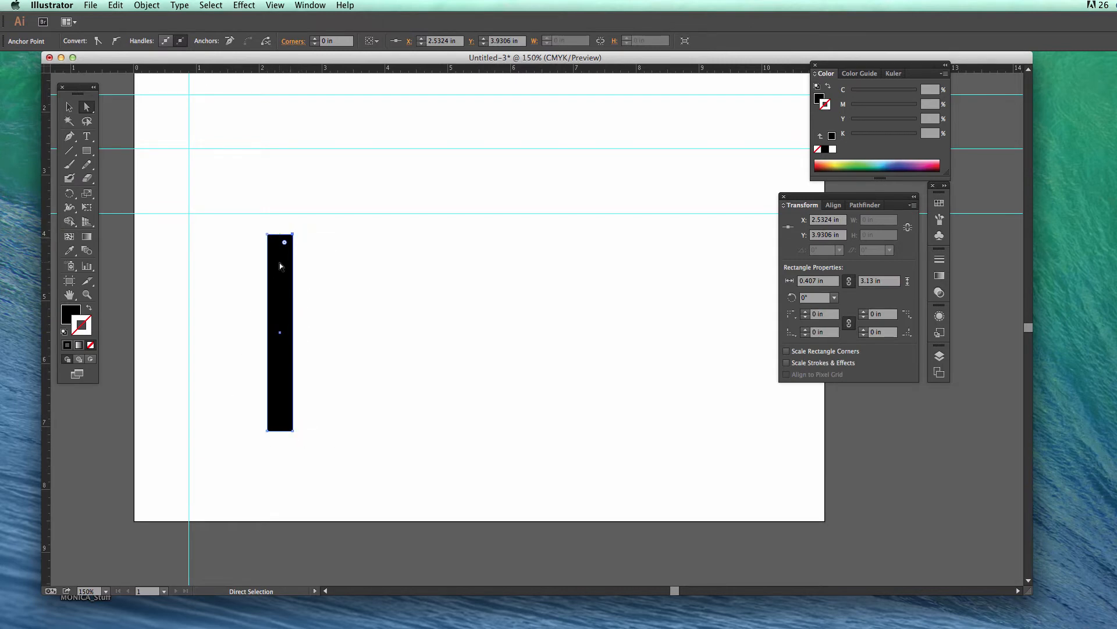
pyautogui.moveTo(285, 243); pyautogui.dragTo(269, 272)
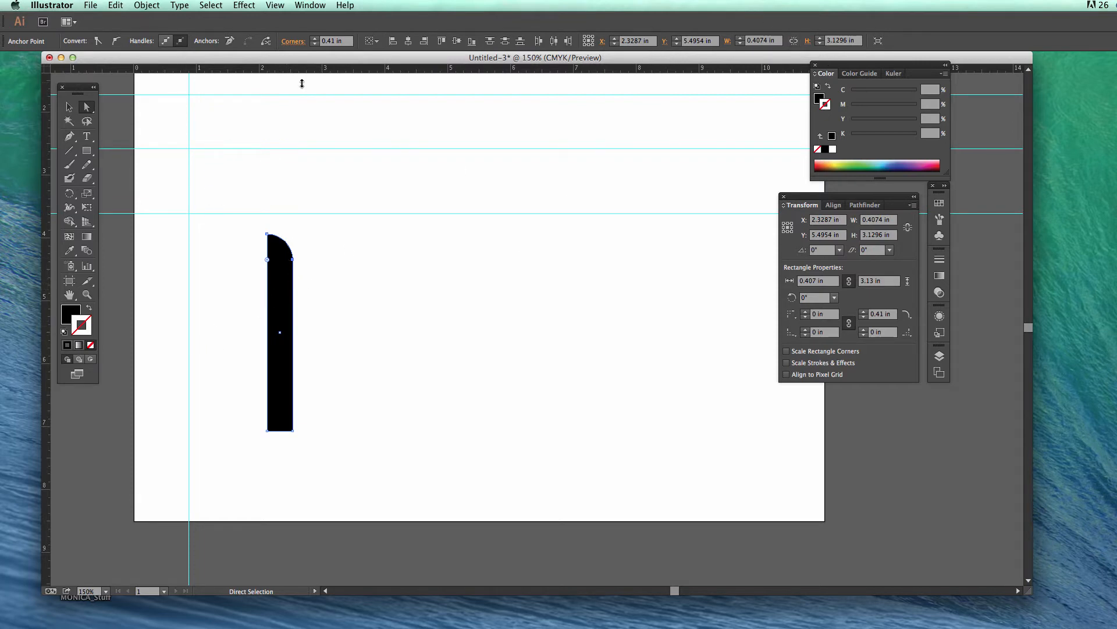
# Try the inverted round and chamfer types on the rounded upper-right corner, returning it to the round type.
pyautogui.click(293, 42)
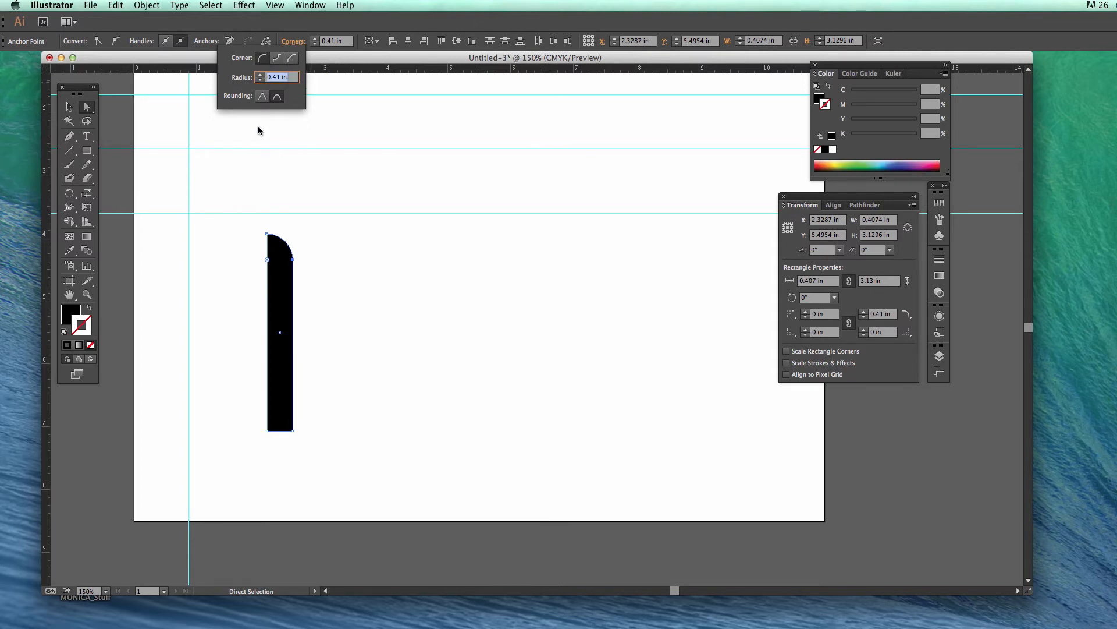
pyautogui.click(314, 236)
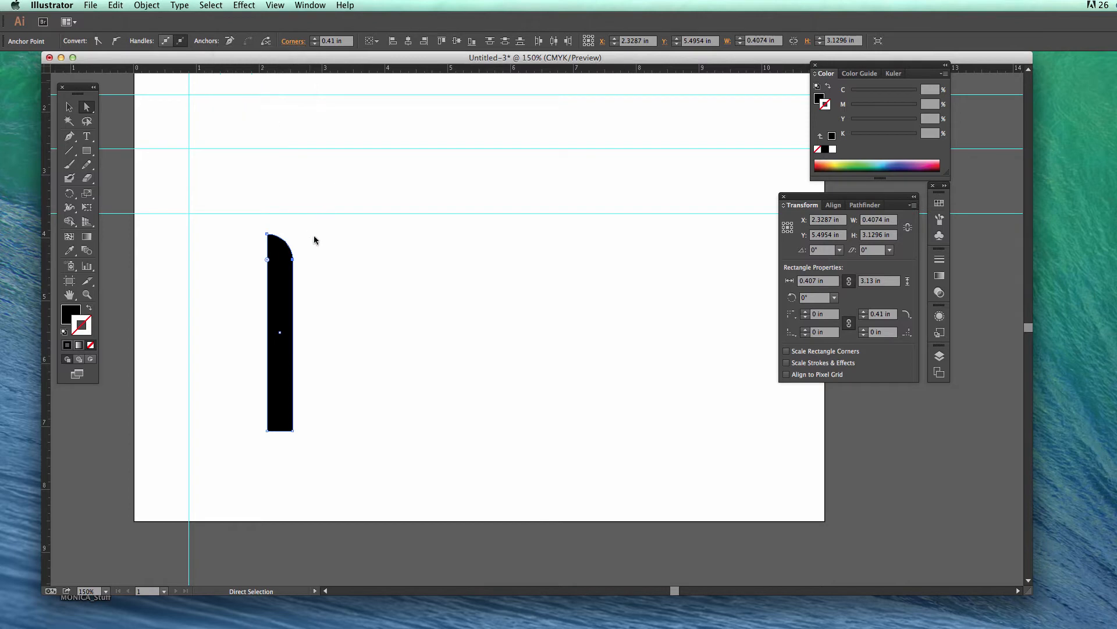
pyautogui.doubleClick(267, 263)
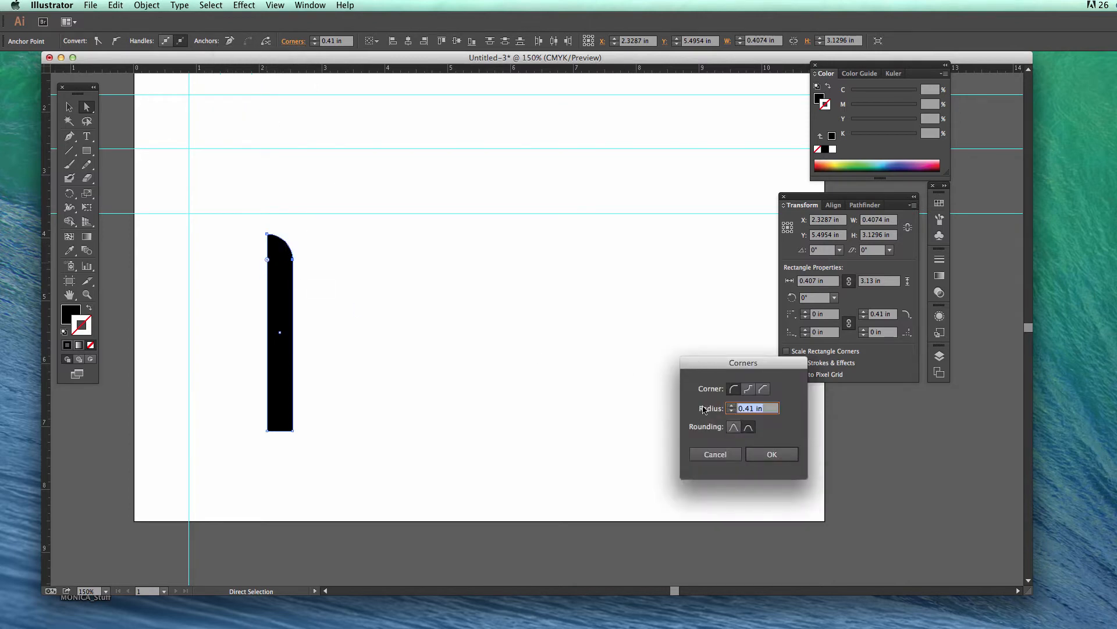
pyautogui.click(715, 455)
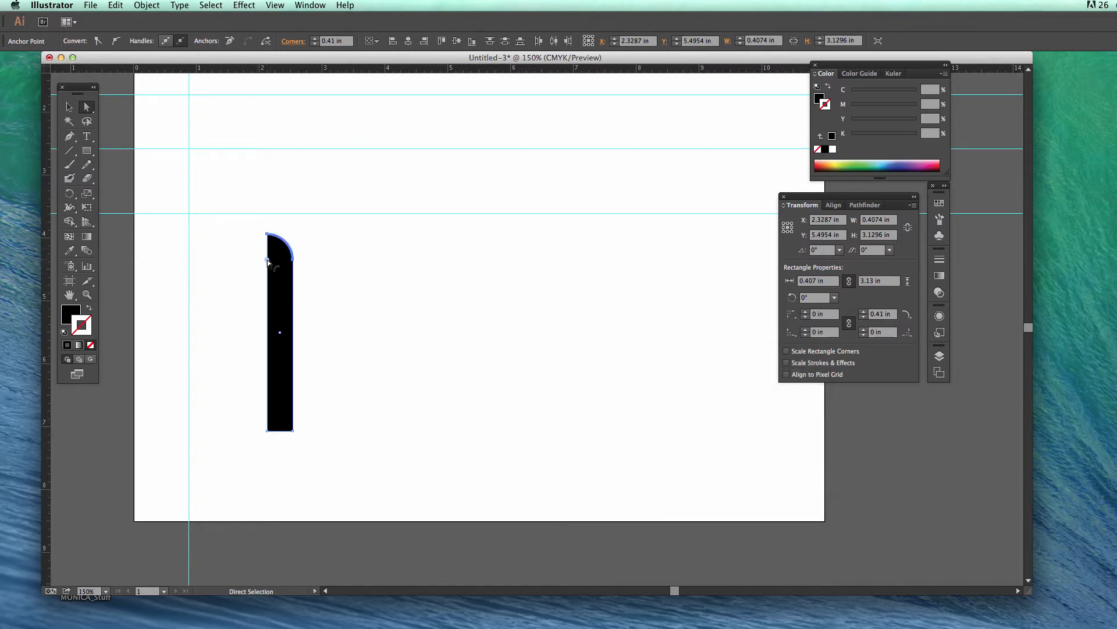
pyautogui.doubleClick(267, 263)
pyautogui.click(745, 390)
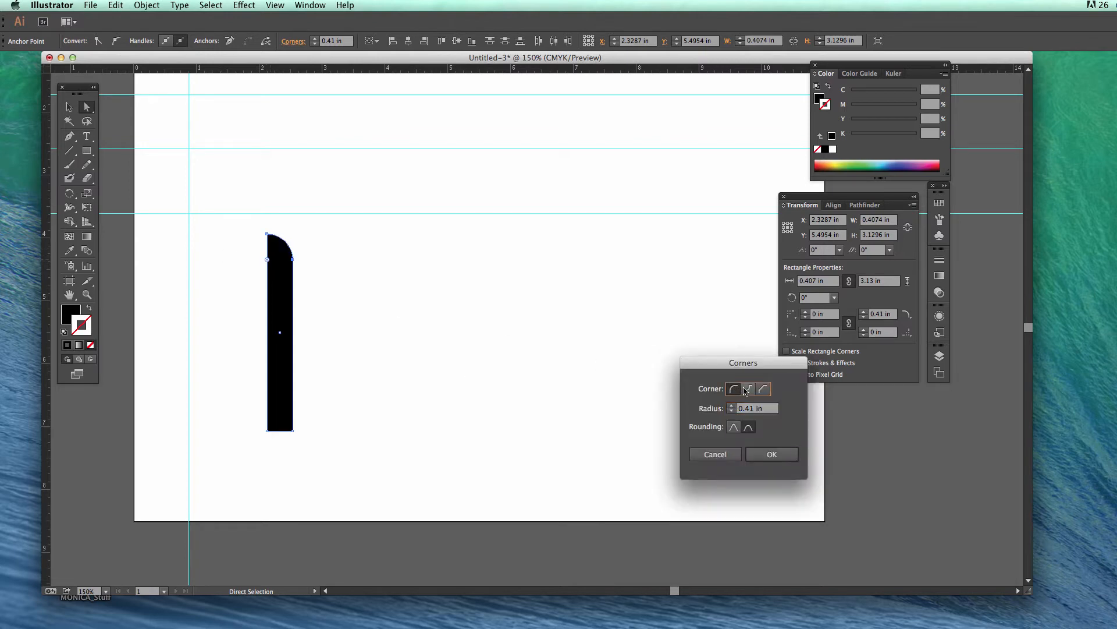
pyautogui.click(763, 389)
pyautogui.click(734, 389)
pyautogui.click(773, 456)
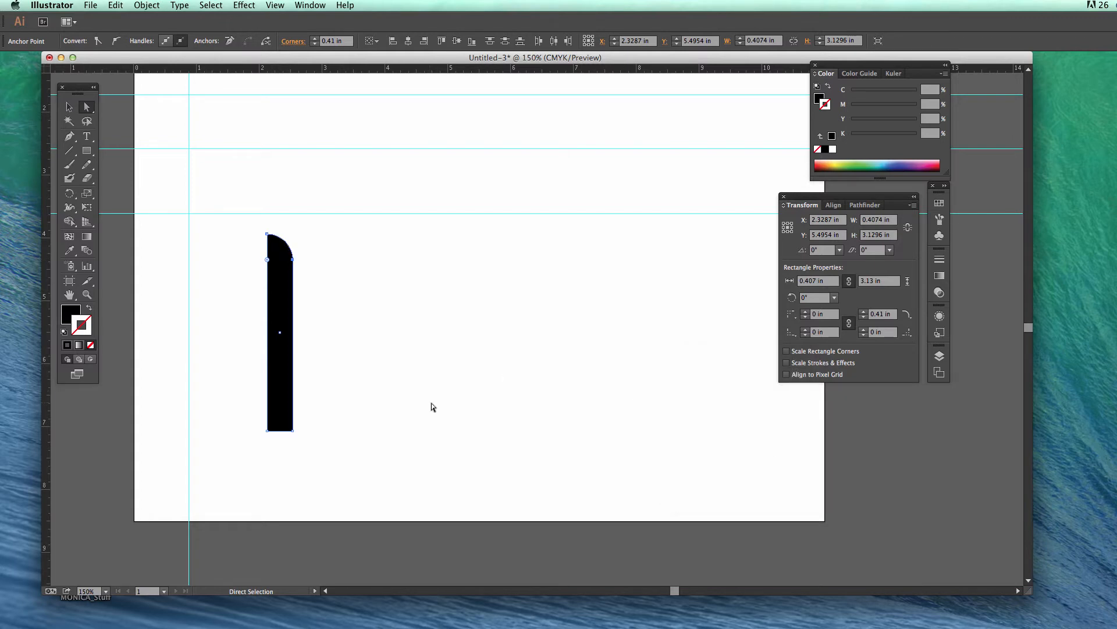
# Round only the lower-left corner of the black rectangle to about 0.41 in.
pyautogui.click(267, 431)
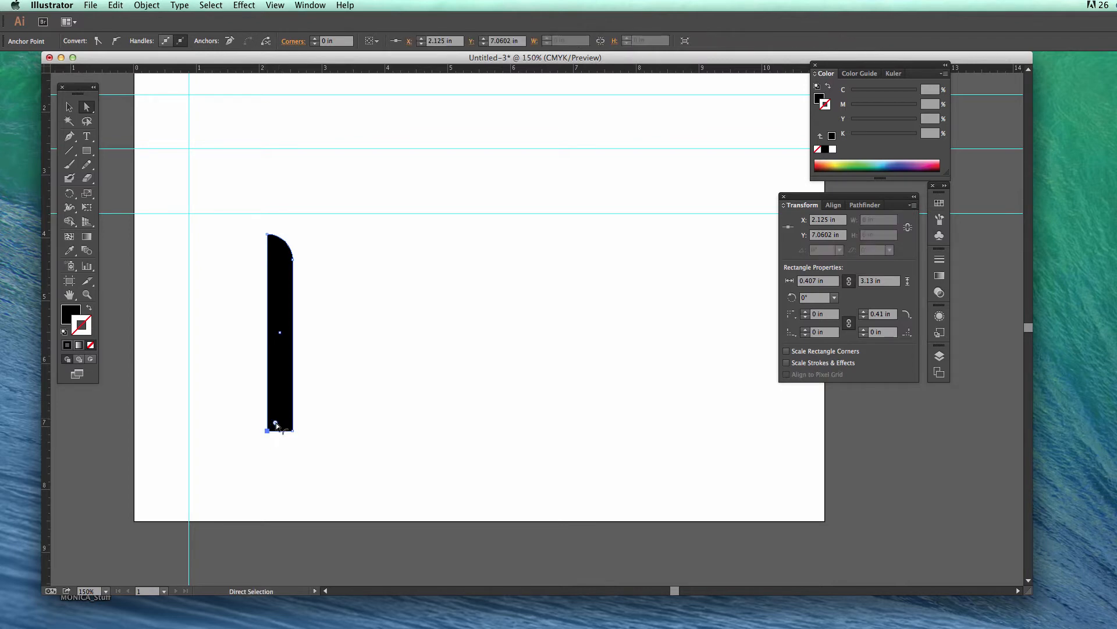
pyautogui.moveTo(277, 424); pyautogui.dragTo(297, 386)
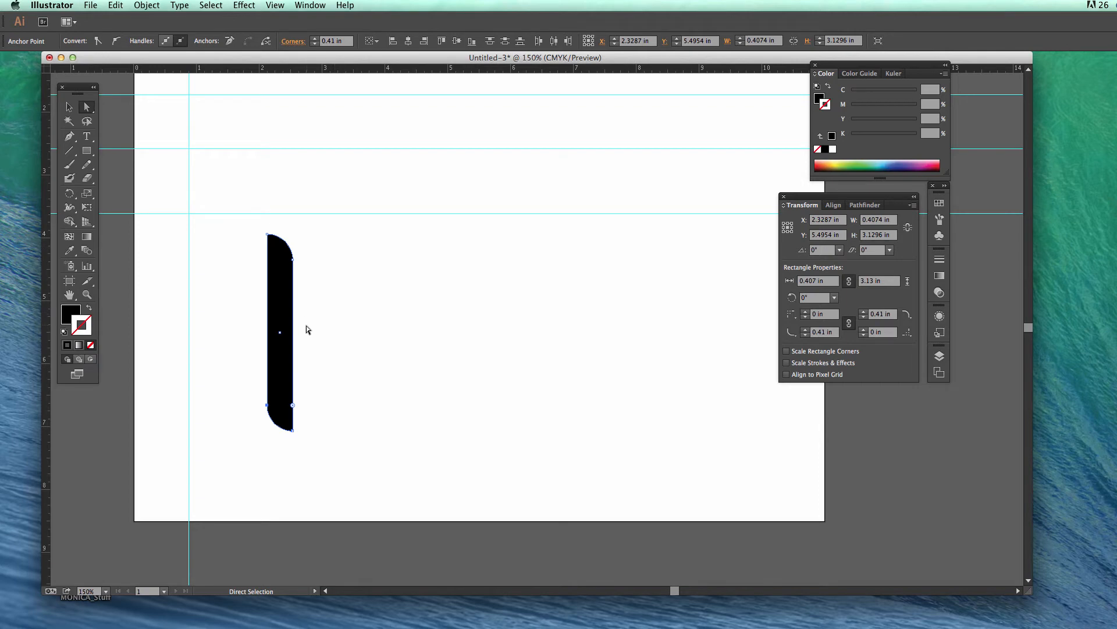
# Draw a black circle about 1.63 in in diameter to the right of the bar and move it farther away.
pyautogui.moveTo(87, 150); pyautogui.dragTo(119, 179)
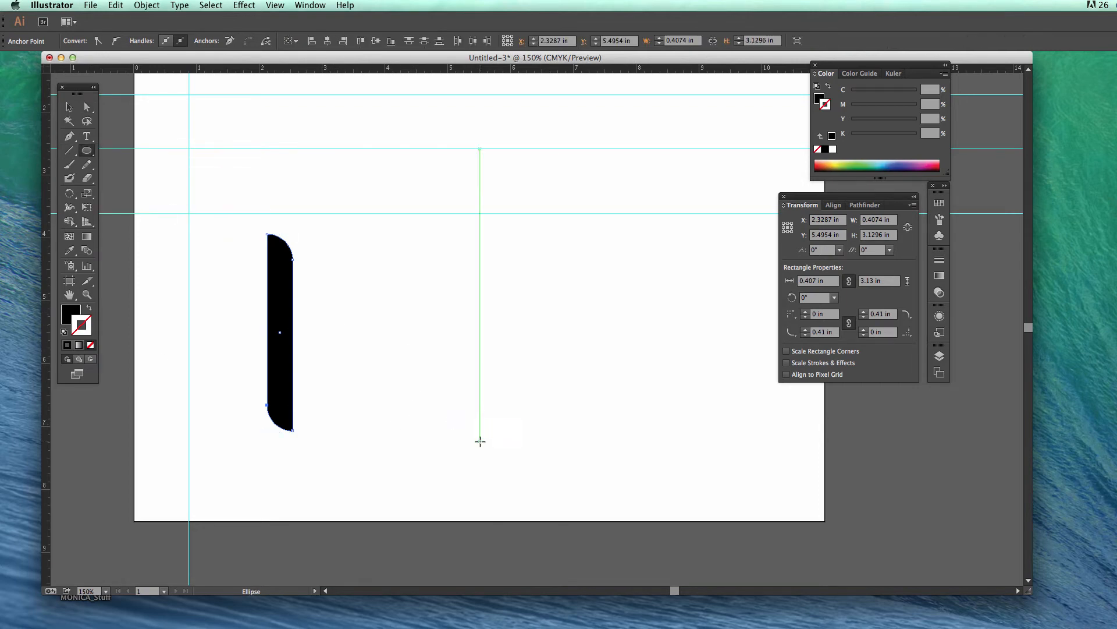
pyautogui.moveTo(362, 328); pyautogui.dragTo(461, 431)
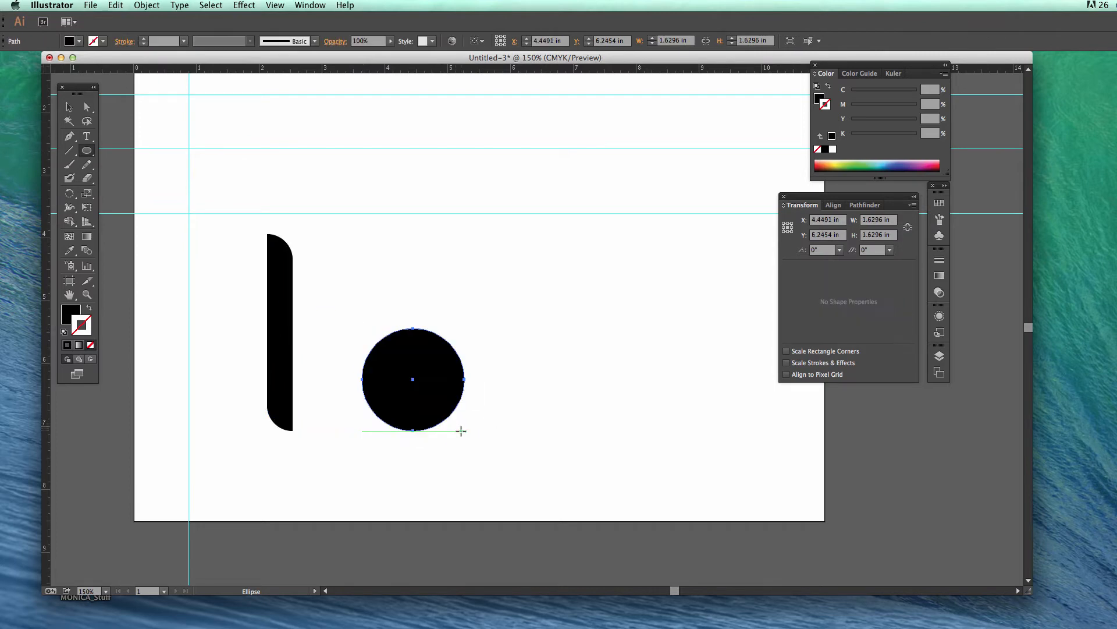
pyautogui.click(70, 107)
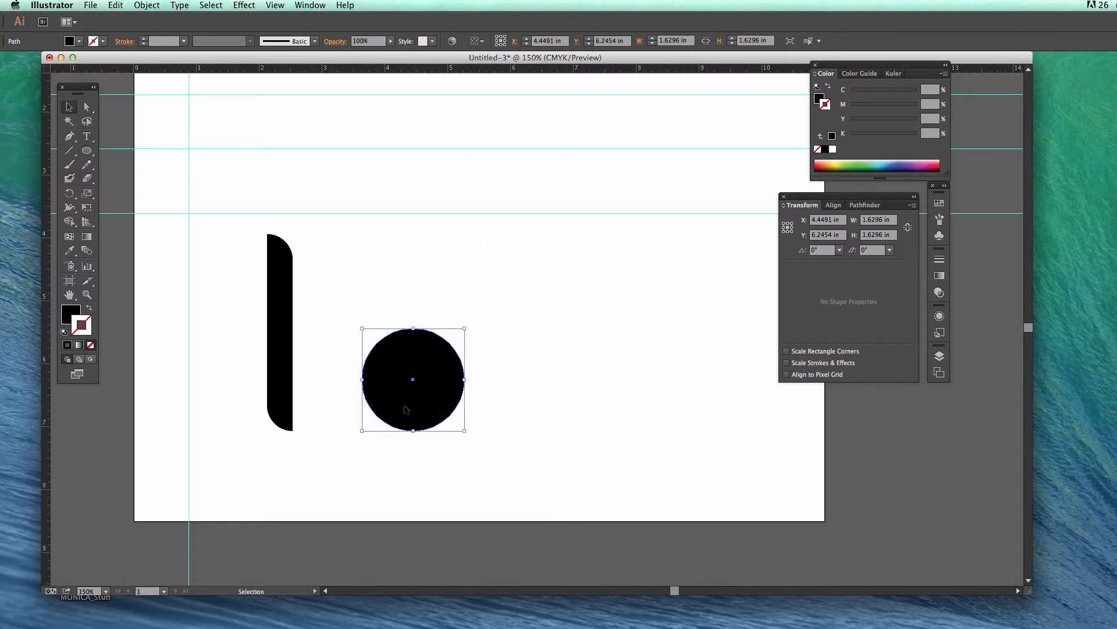
pyautogui.click(409, 304)
pyautogui.moveTo(412, 383); pyautogui.dragTo(487, 361)
# Try filling the circle with white, undo the fill and deselect the circle.
pyautogui.click(87, 151)
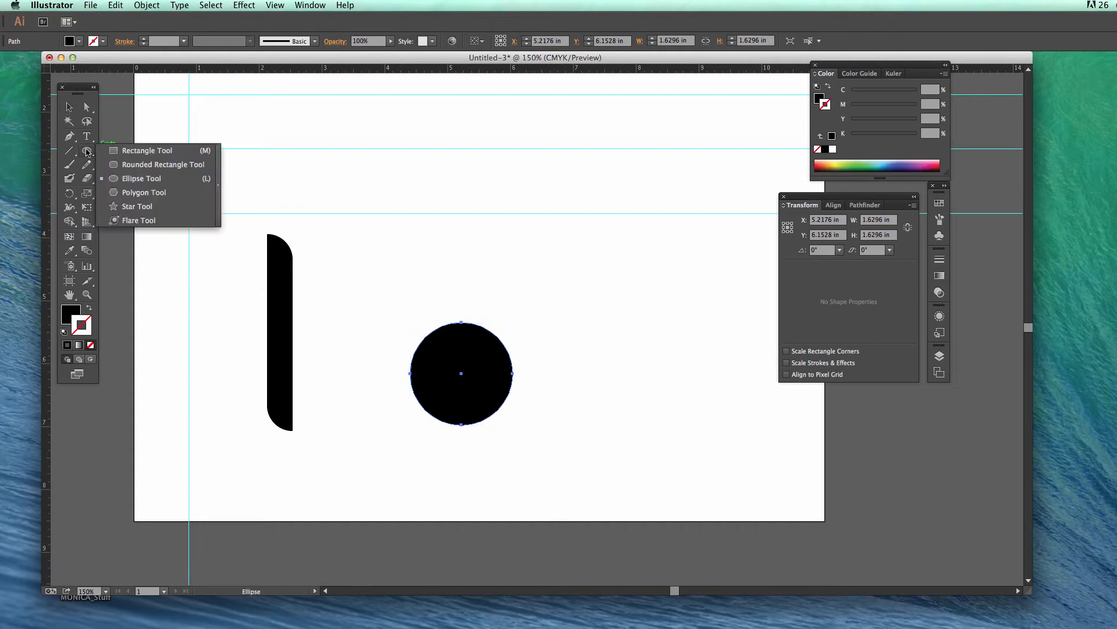
pyautogui.click(114, 150)
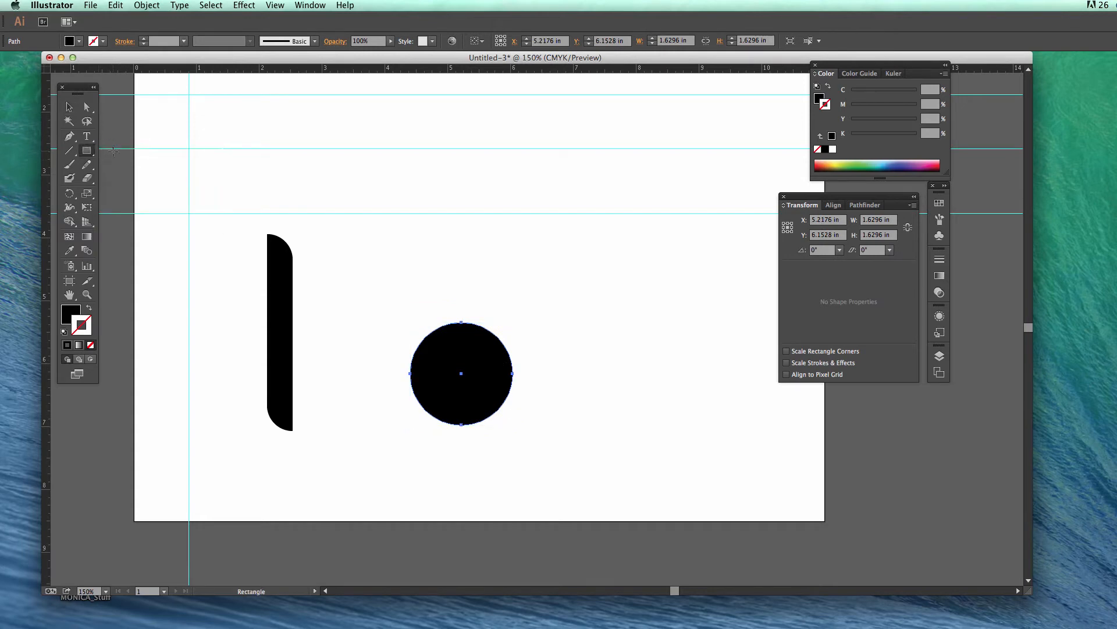
pyautogui.click(76, 315)
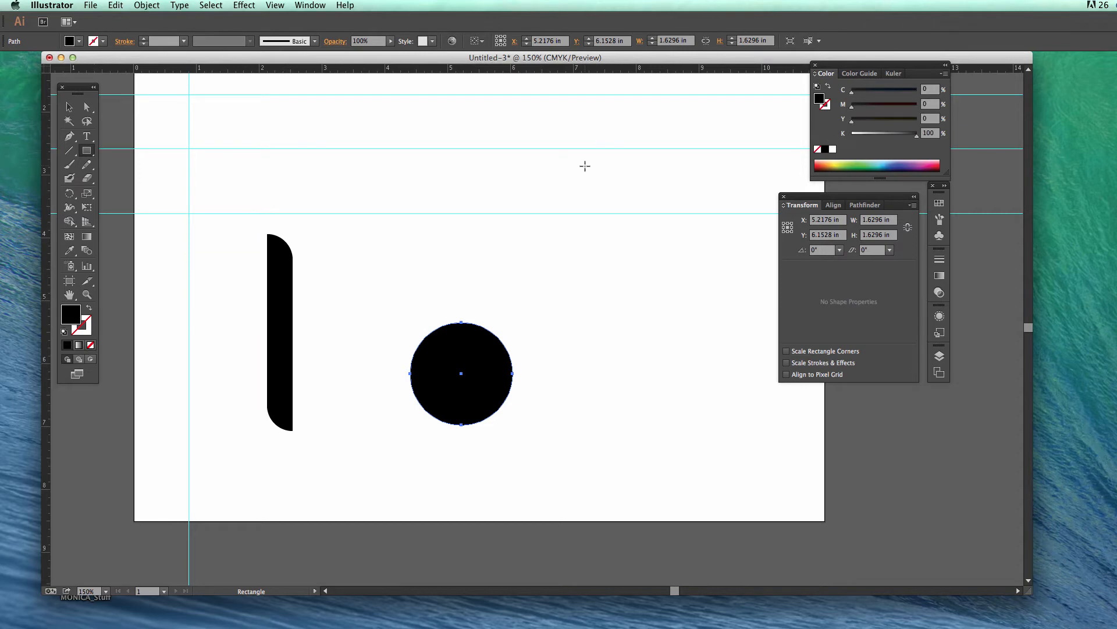
pyautogui.click(833, 150)
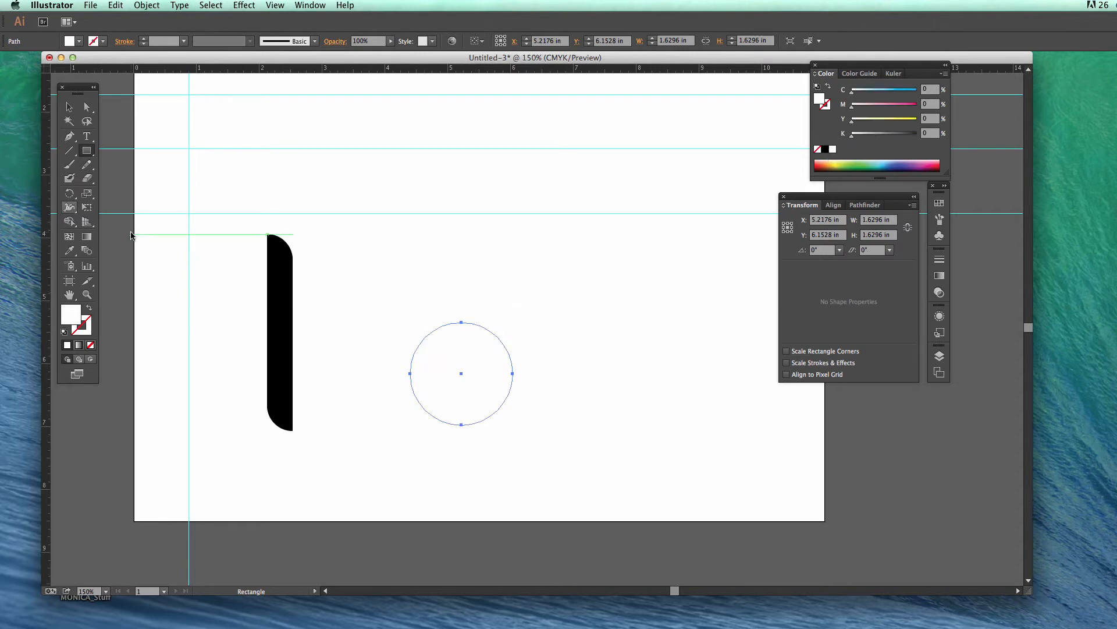
pyautogui.click(71, 109)
pyautogui.press('super+z')
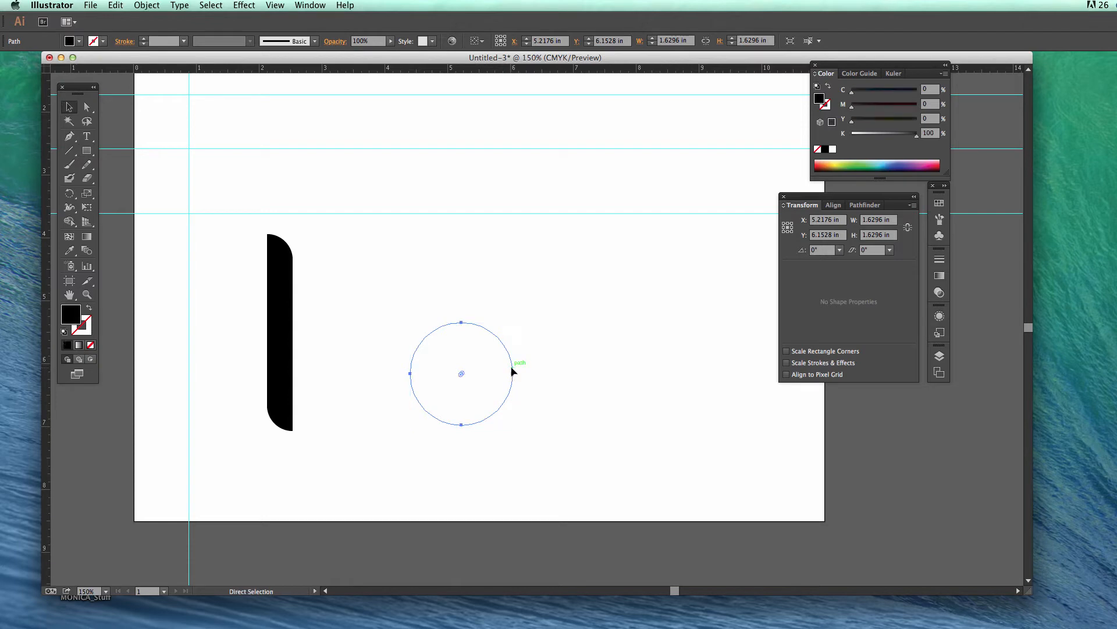
pyautogui.click(545, 290)
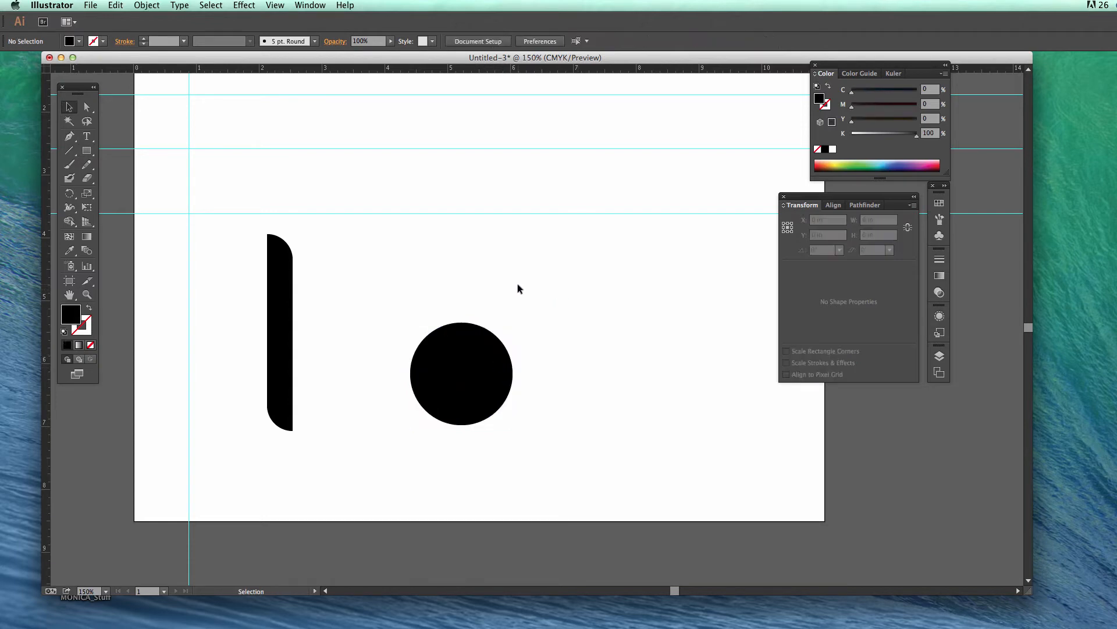
# Draw a white rectangle about 1.31 in wide and 2.37 in high covering the circle's left half, and deselect it.
pyautogui.moveTo(86, 150); pyautogui.dragTo(137, 153)
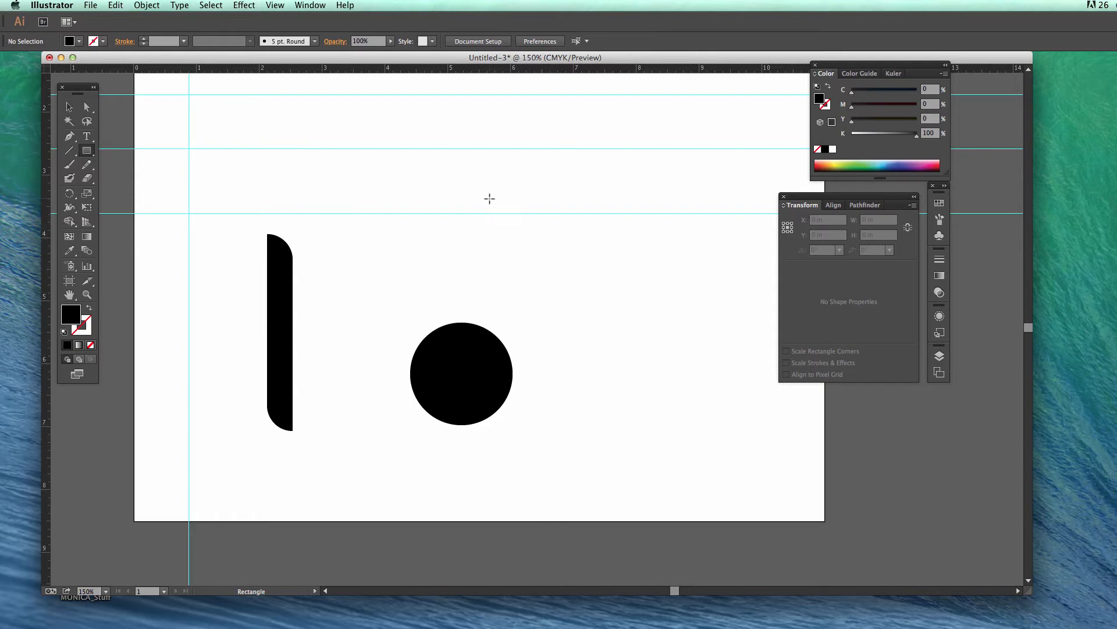
pyautogui.click(832, 149)
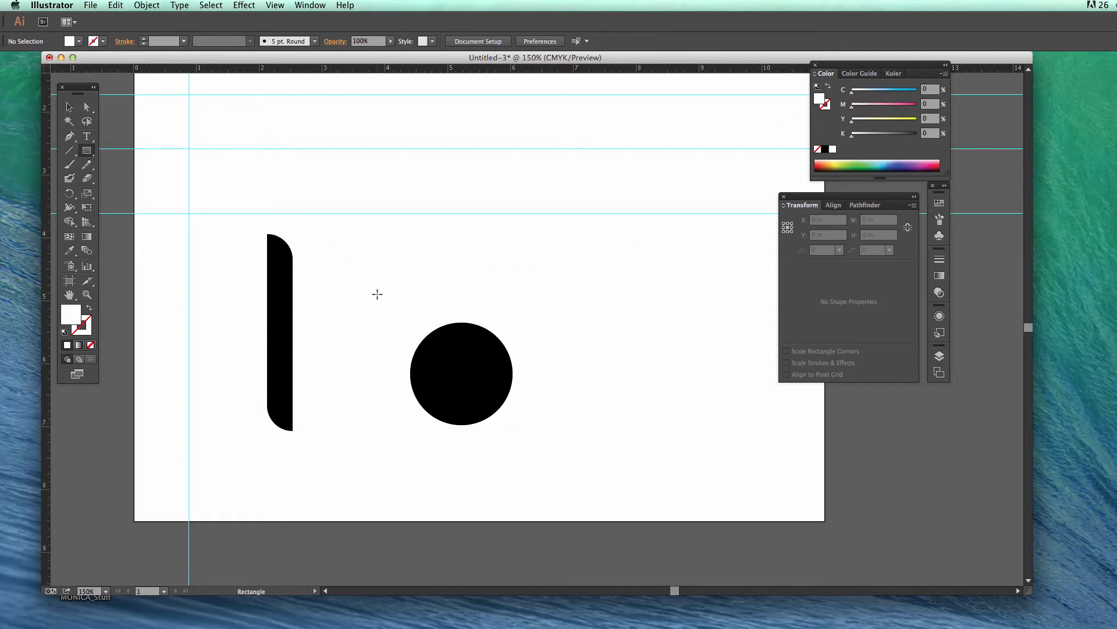
pyautogui.moveTo(379, 301); pyautogui.dragTo(463, 450)
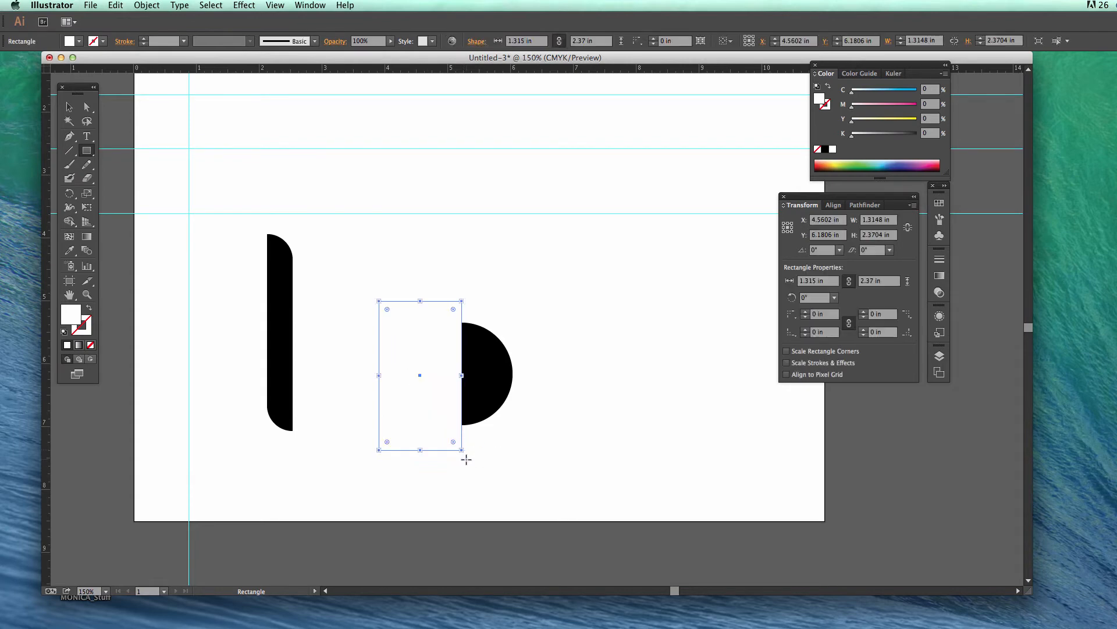
pyautogui.press('v')
pyautogui.click(620, 288)
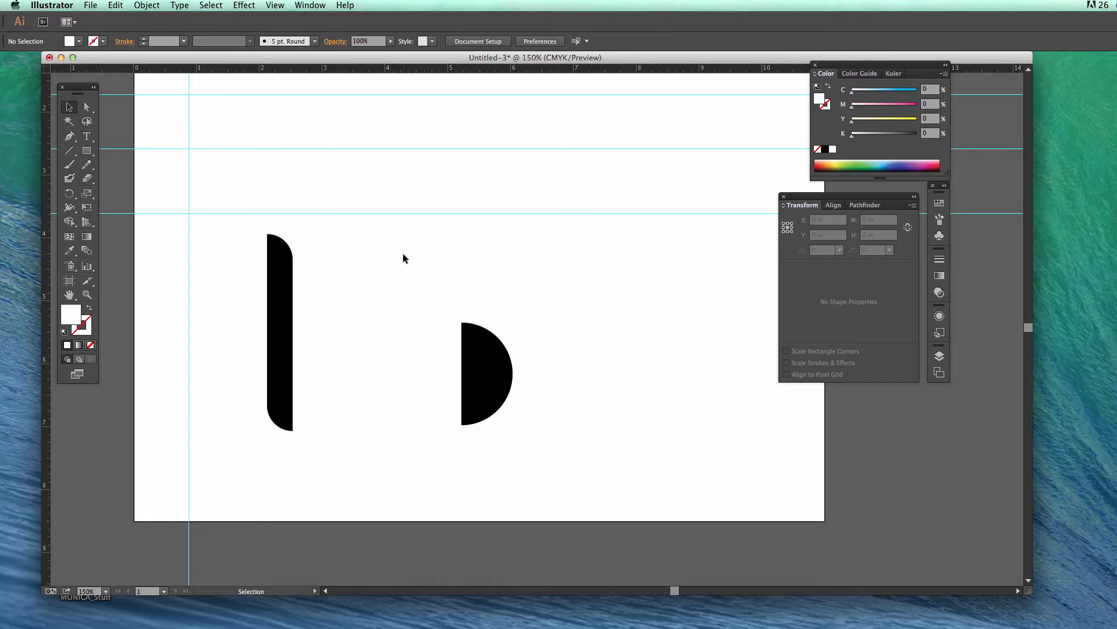
# Select the circle and white rectangle and remove the rectangle with the circle's left half using Shape Builder.
pyautogui.moveTo(362, 236); pyautogui.dragTo(552, 452)
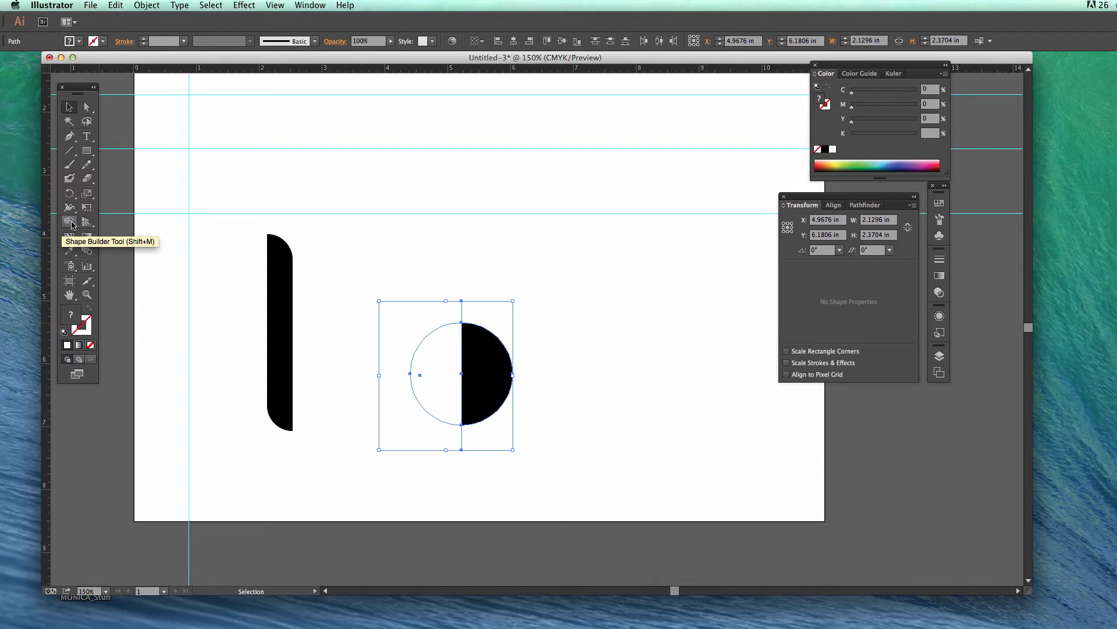
pyautogui.click(69, 222)
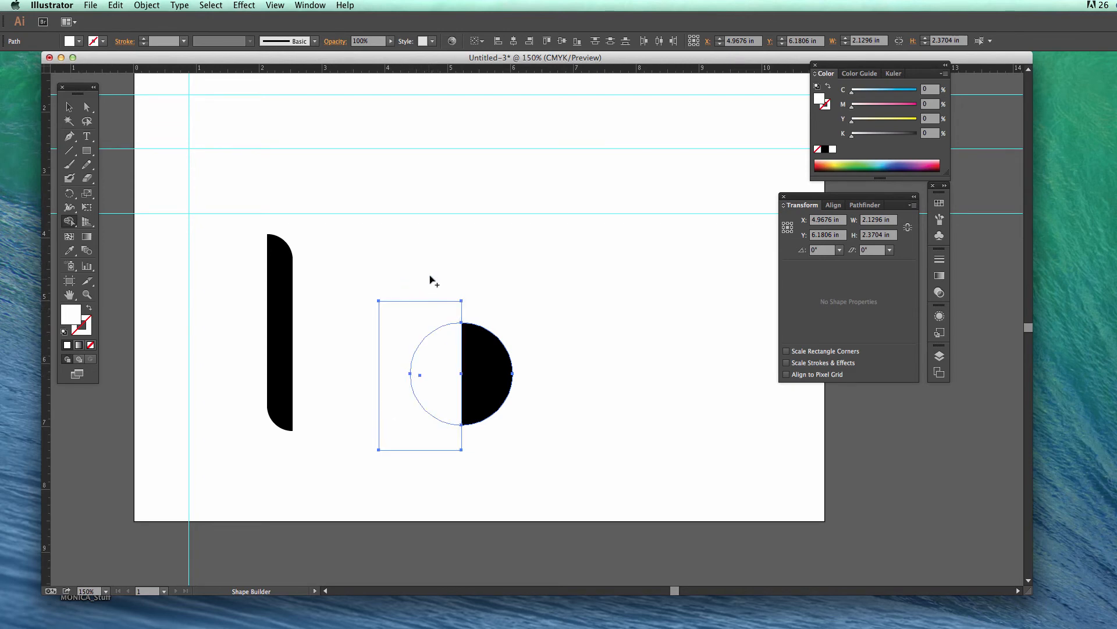
pyautogui.moveTo(434, 276)
pyautogui.mouseDown()
pyautogui.moveTo(442, 350)
pyautogui.moveTo(431, 478)
pyautogui.mouseUp()
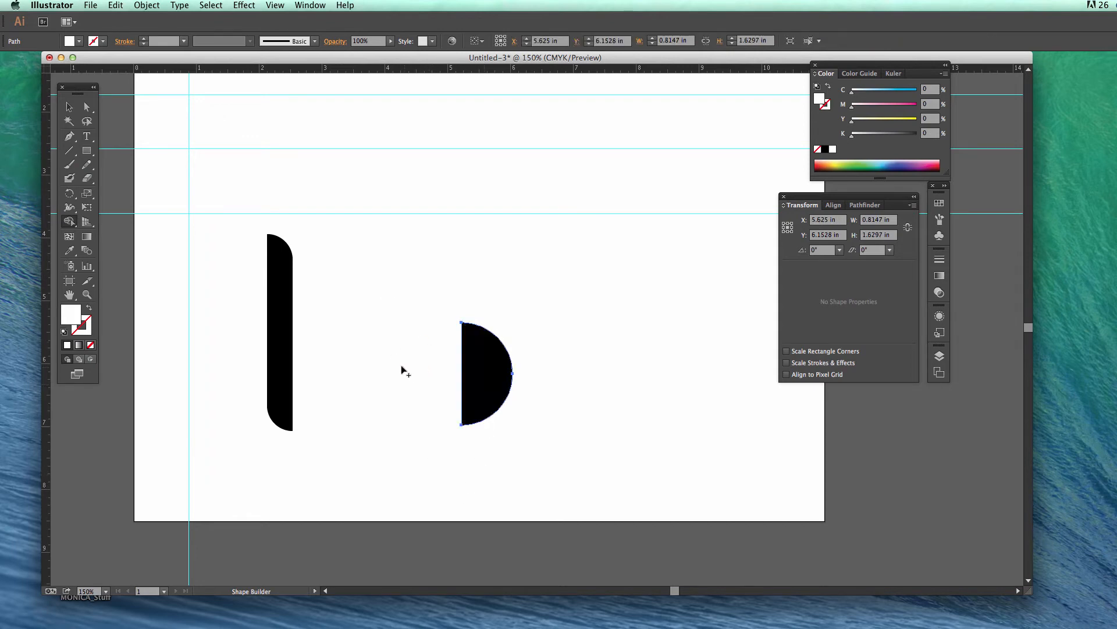
pyautogui.click(69, 107)
pyautogui.click(634, 400)
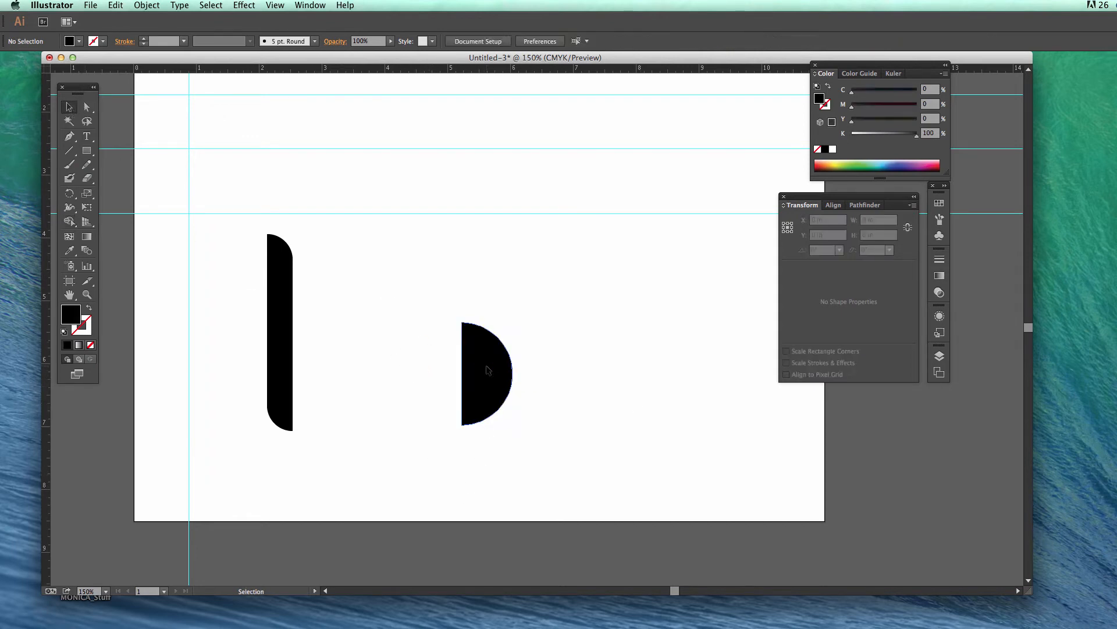
# Place the half circle just right of the bar with their bottoms aligned and enlarge it proportionally to about 0.92 by 1.83 in.
pyautogui.moveTo(496, 368); pyautogui.dragTo(335, 369)
pyautogui.click(518, 421)
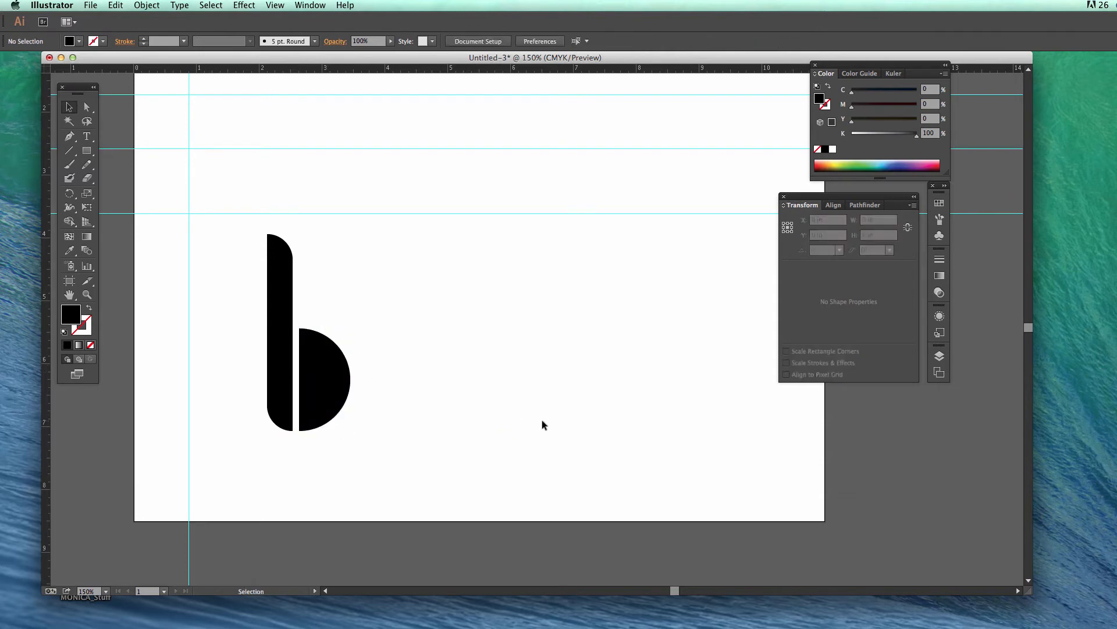
pyautogui.click(277, 261)
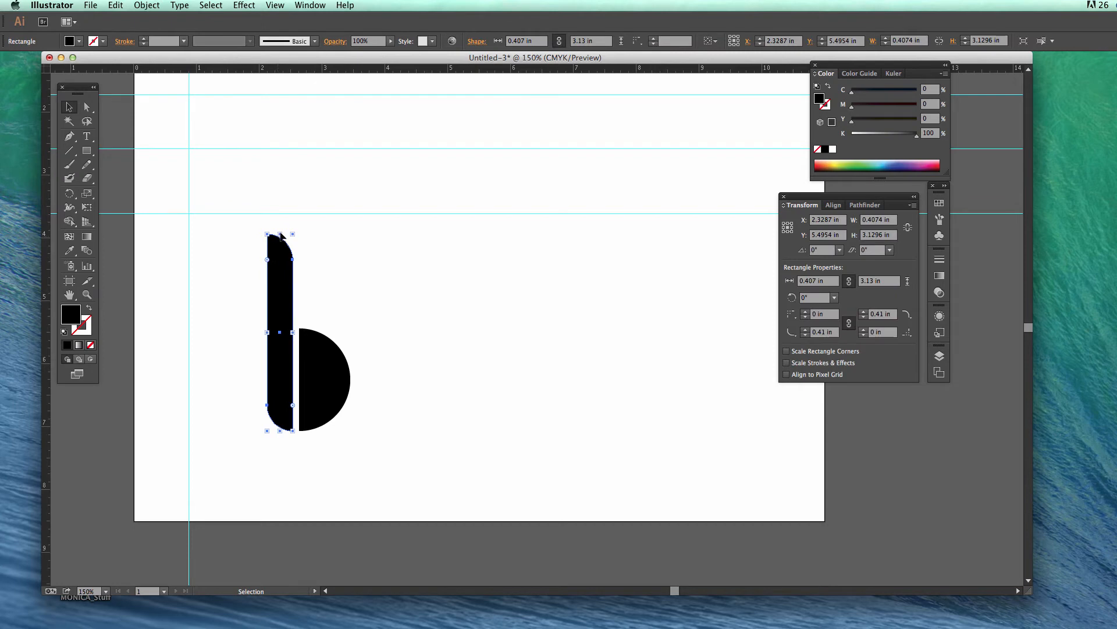
pyautogui.click(338, 377)
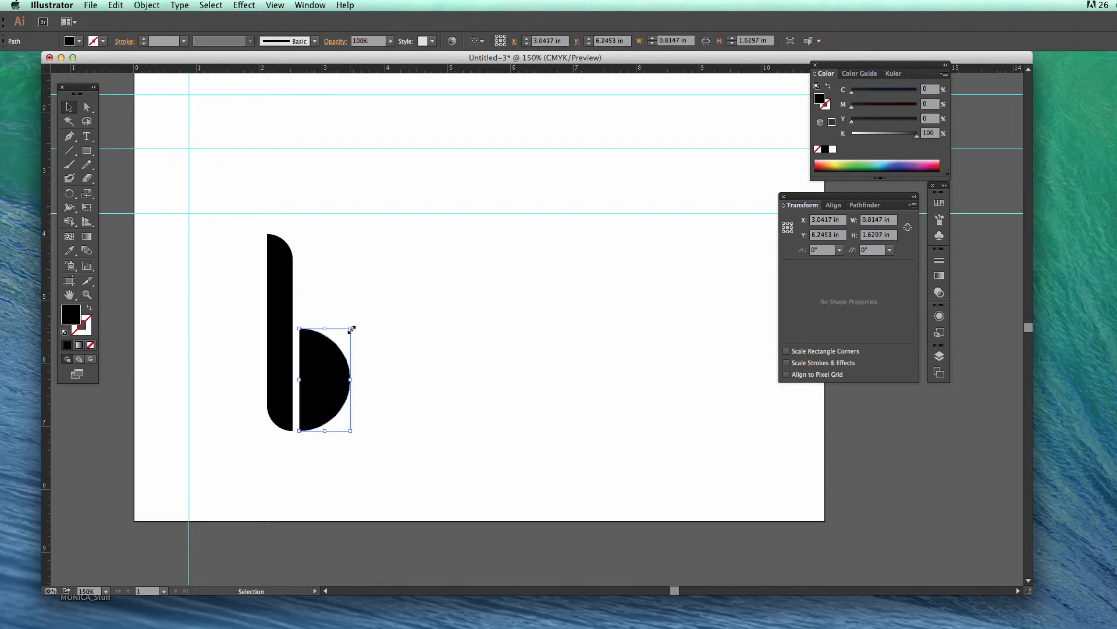
pyautogui.moveTo(351, 329); pyautogui.dragTo(357, 315)
pyautogui.click(392, 327)
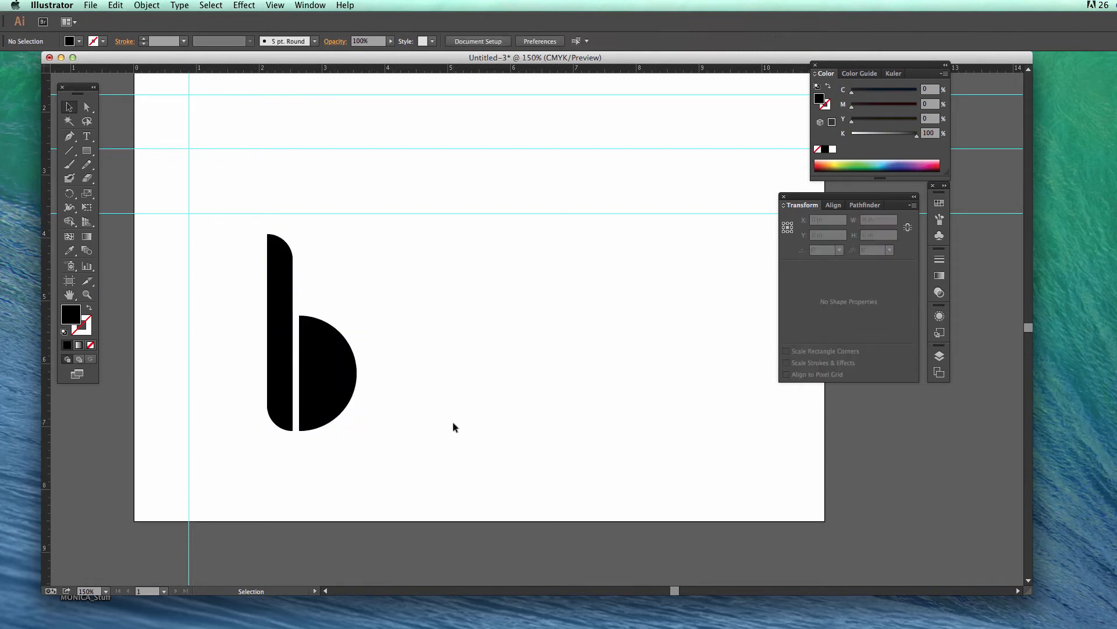
# Move the half circle away from the bar and place a copy scaled to about 0.58 by 1.17 in centered on its straight edge.
pyautogui.moveTo(332, 381); pyautogui.dragTo(445, 385)
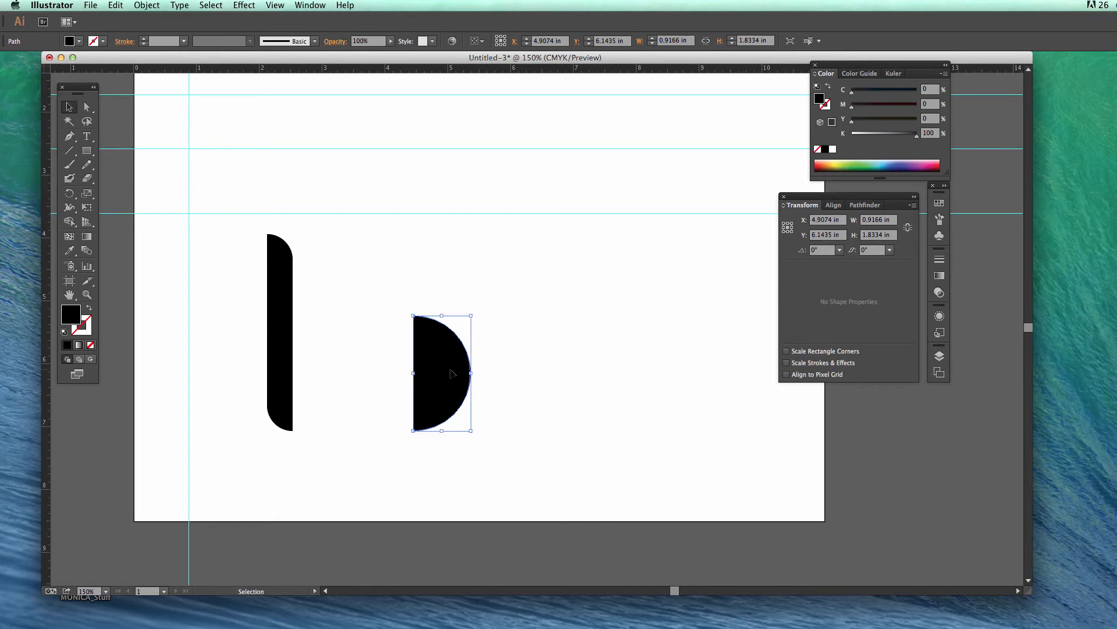
pyautogui.moveTo(452, 373); pyautogui.dragTo(534, 329)
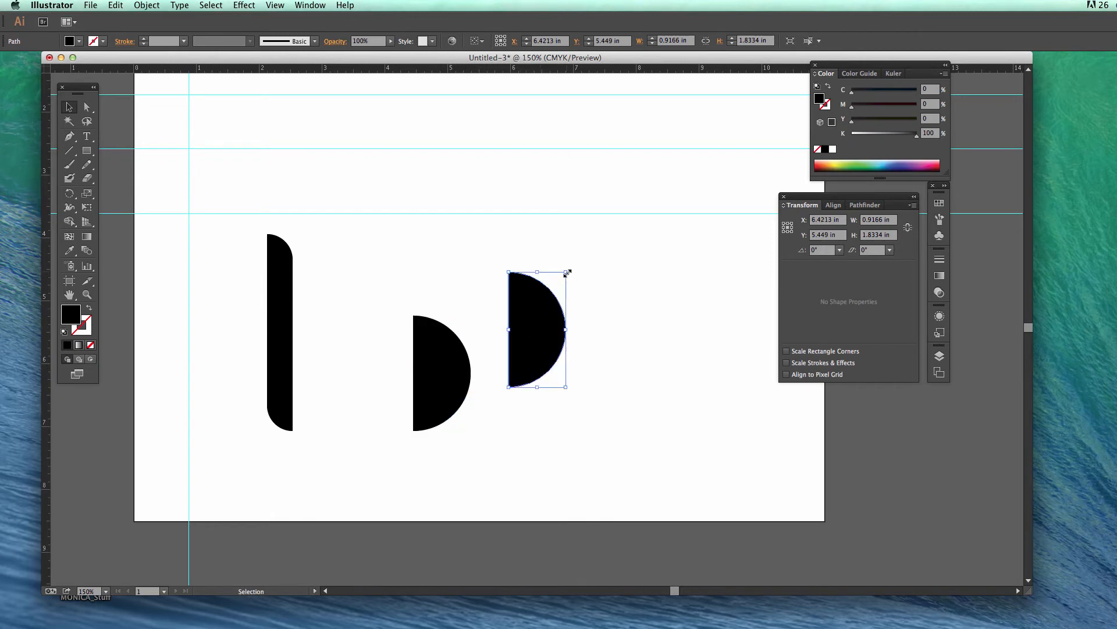
pyautogui.moveTo(568, 273); pyautogui.dragTo(433, 364)
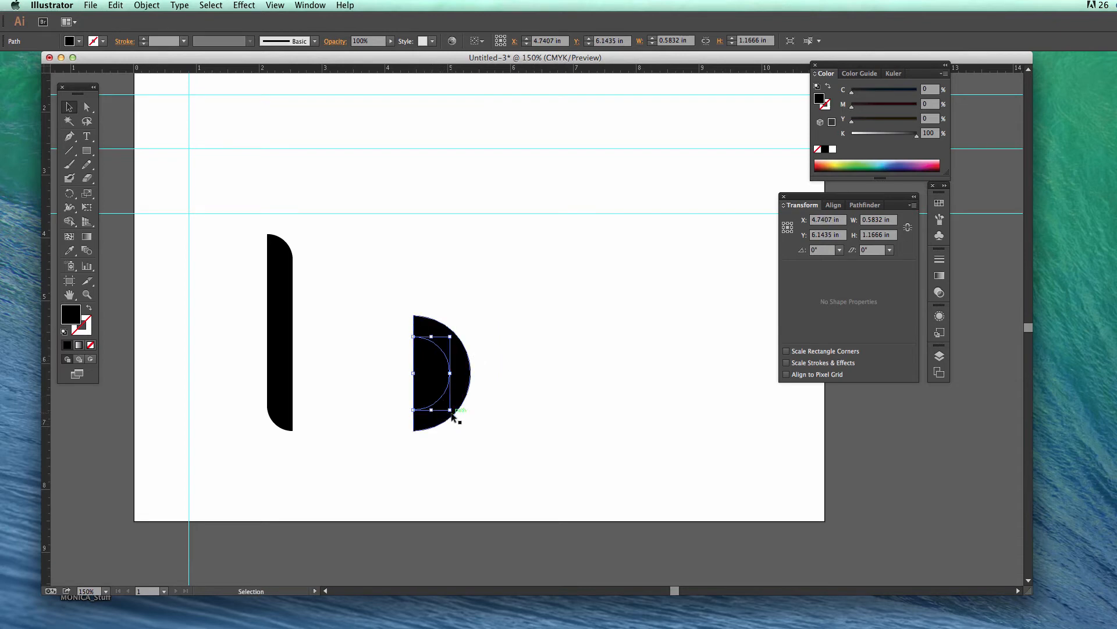
# Shrink the inner half circle to about 0.57 by 1.15 in, fill it with white, and deselect it.
pyautogui.click(517, 416)
pyautogui.click(438, 388)
pyautogui.moveTo(450, 411); pyautogui.dragTo(449, 409)
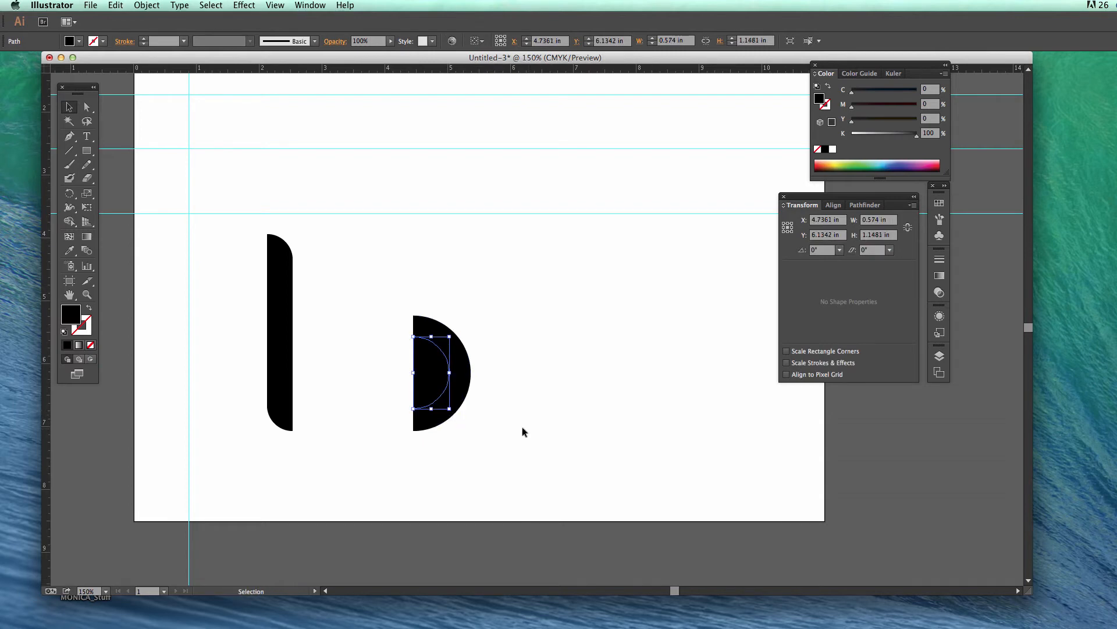
pyautogui.click(531, 434)
pyautogui.click(435, 382)
pyautogui.click(834, 150)
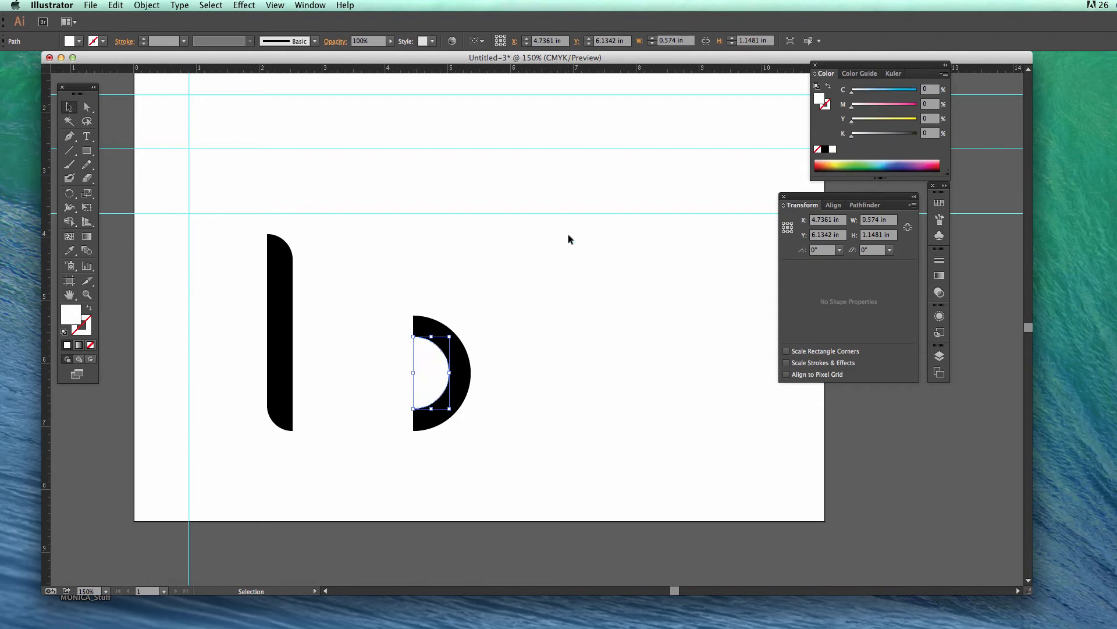
pyautogui.click(568, 234)
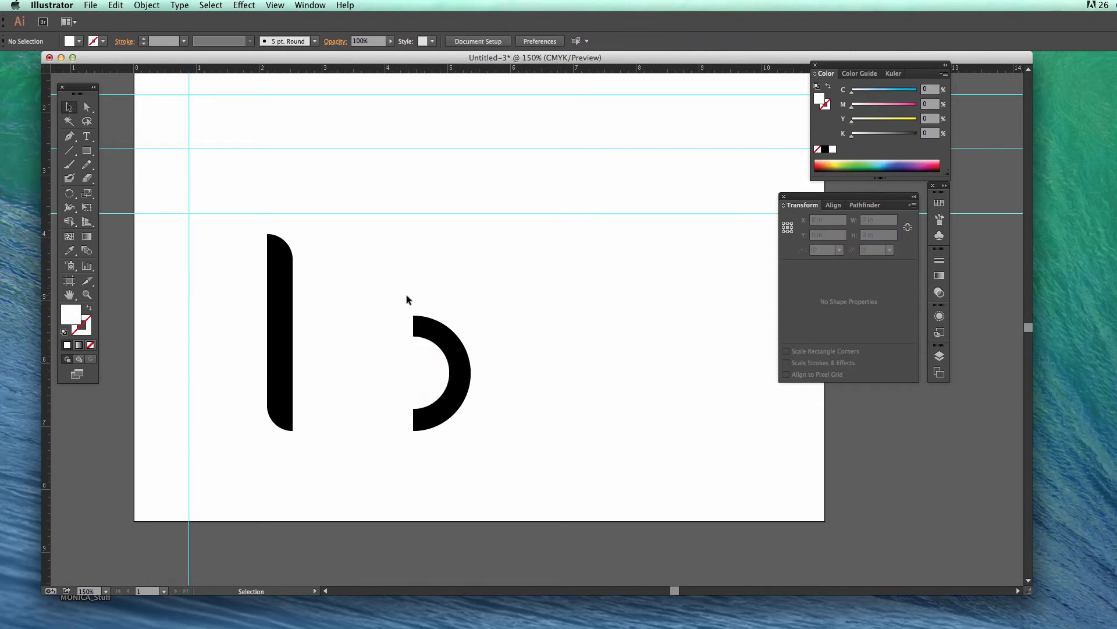
# Select both half circles and cut the white inner one out of the black one using Shape Builder.
pyautogui.moveTo(381, 247); pyautogui.dragTo(477, 431)
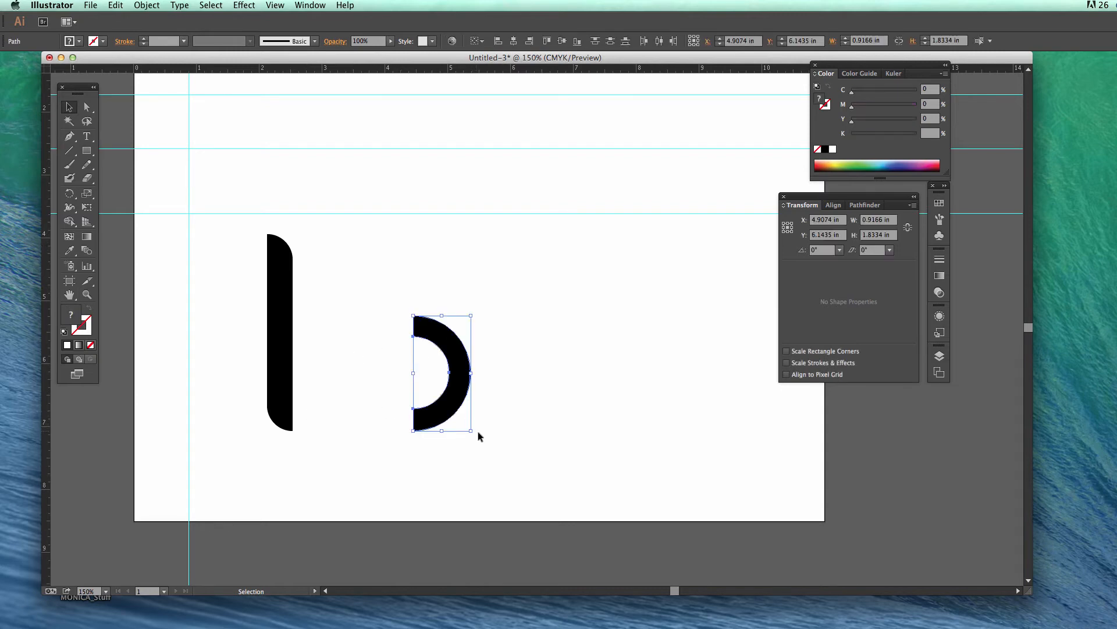
pyautogui.click(69, 221)
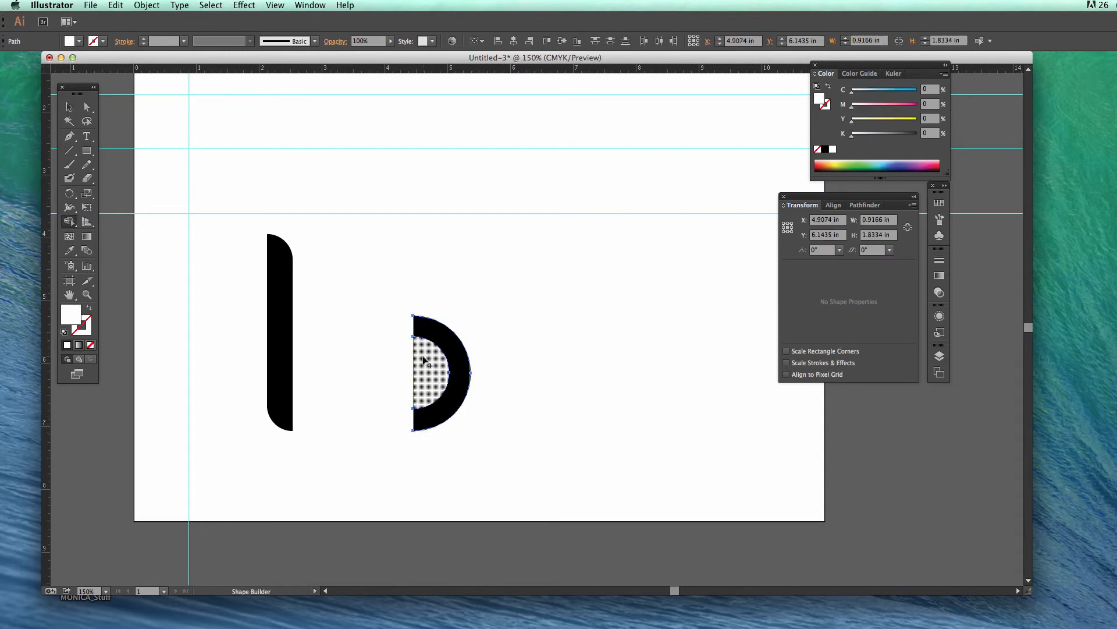
pyautogui.keyDown('alt'); pyautogui.click(425, 361); pyautogui.keyUp('alt')
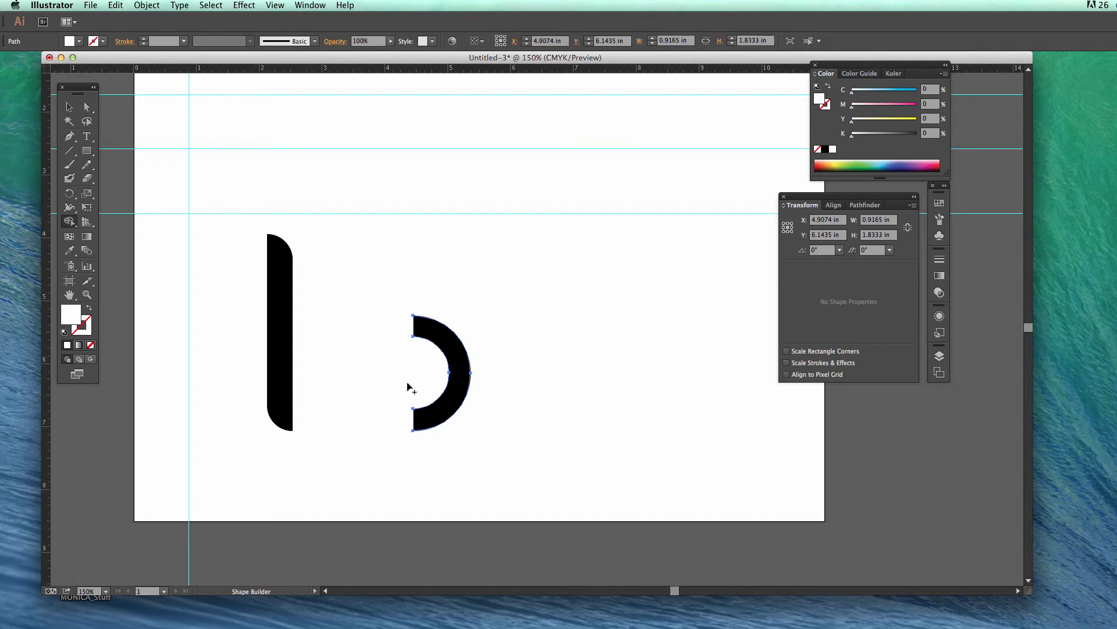
pyautogui.click(69, 107)
pyautogui.click(237, 177)
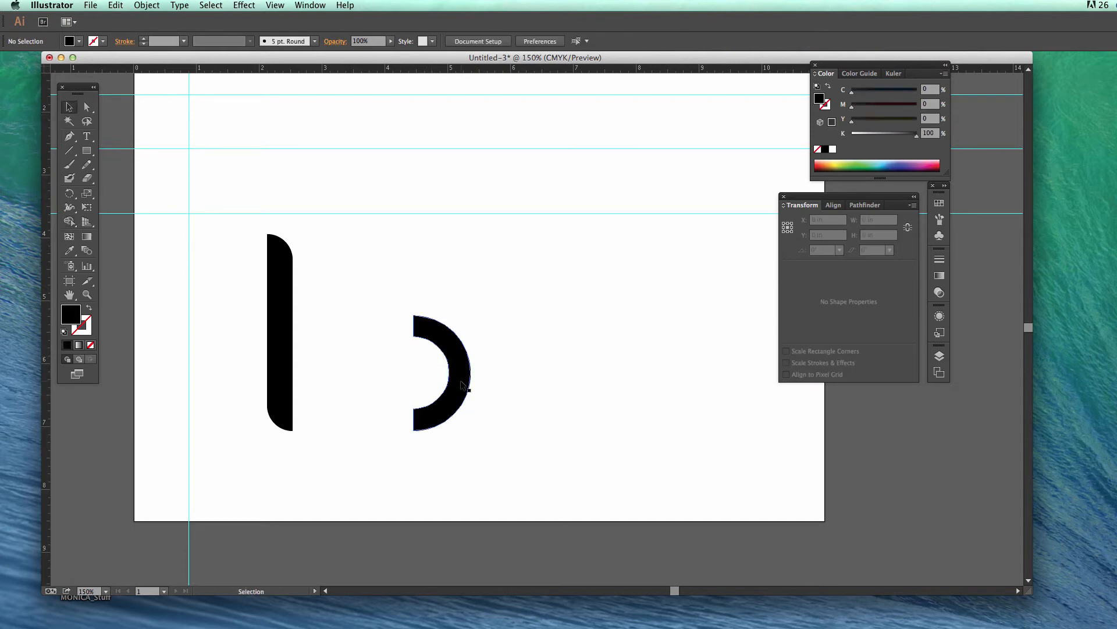
# Move the half-ring bowl beside the bar's lower right edge, leaving a narrow gap between the two shapes.
pyautogui.moveTo(462, 385); pyautogui.dragTo(361, 385)
pyautogui.moveTo(346, 385); pyautogui.dragTo(342, 383)
pyautogui.click(472, 389)
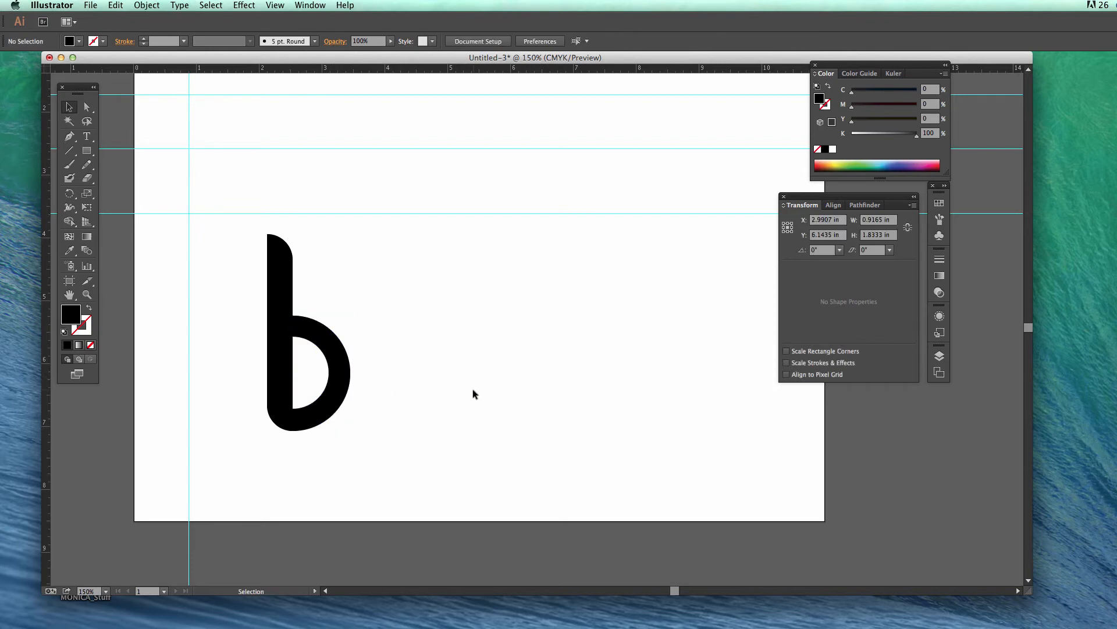
pyautogui.press('cmd+z')
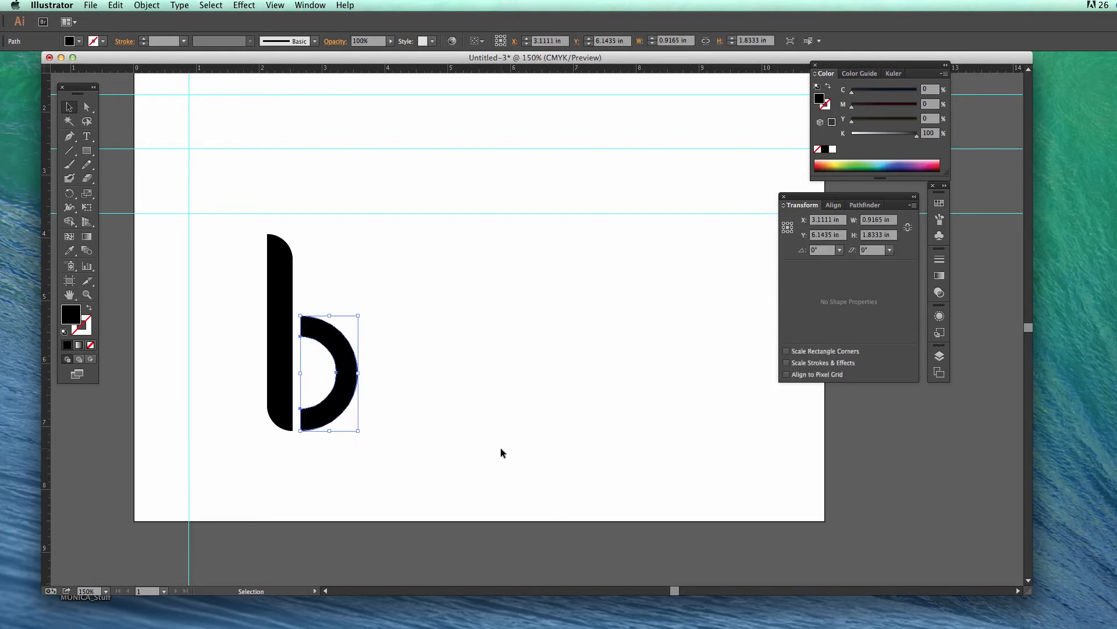
pyautogui.click(501, 448)
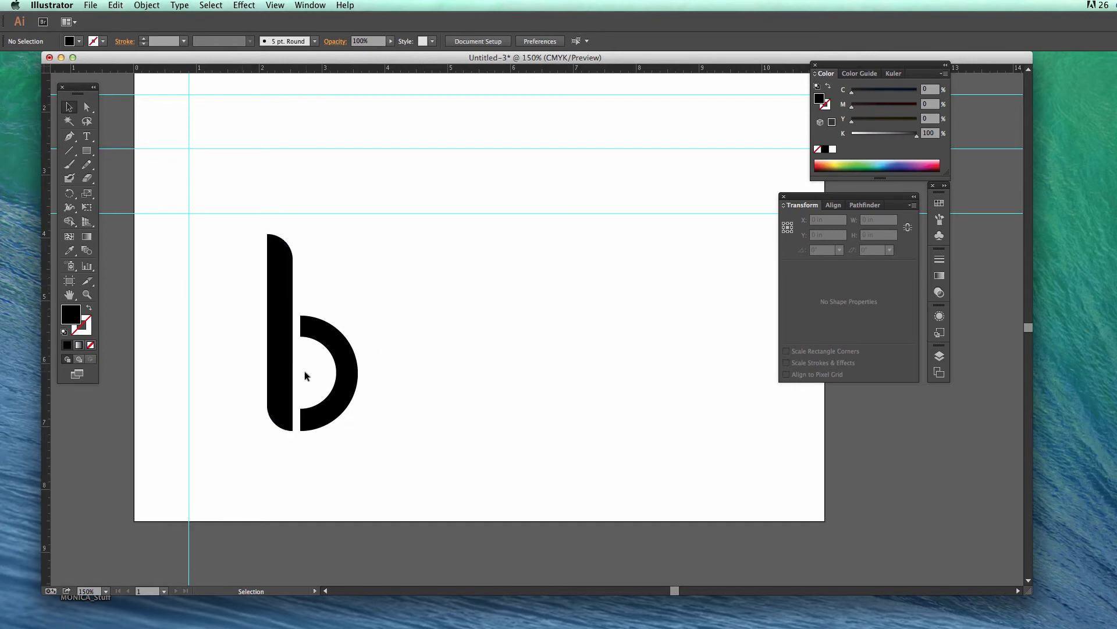
# Try to merge the bar and the separated bowl across the gap using Shape Builder.
pyautogui.click(276, 342)
pyautogui.moveTo(266, 334); pyautogui.dragTo(267, 334)
pyautogui.click(232, 341)
pyautogui.moveTo(201, 263); pyautogui.dragTo(439, 394)
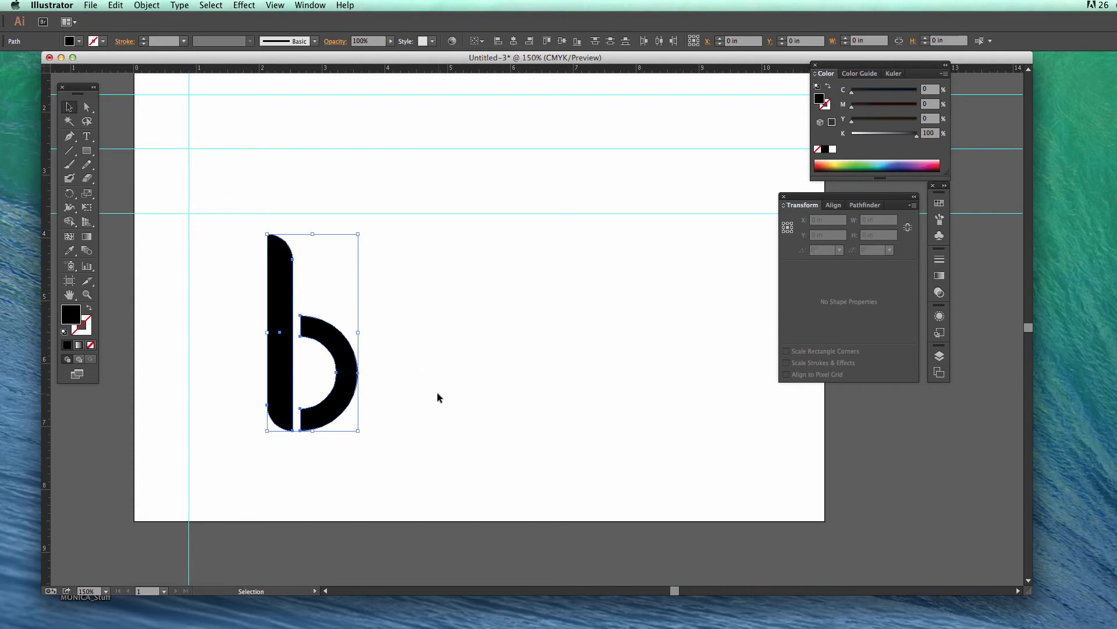
pyautogui.click(69, 222)
pyautogui.moveTo(205, 362); pyautogui.dragTo(388, 386)
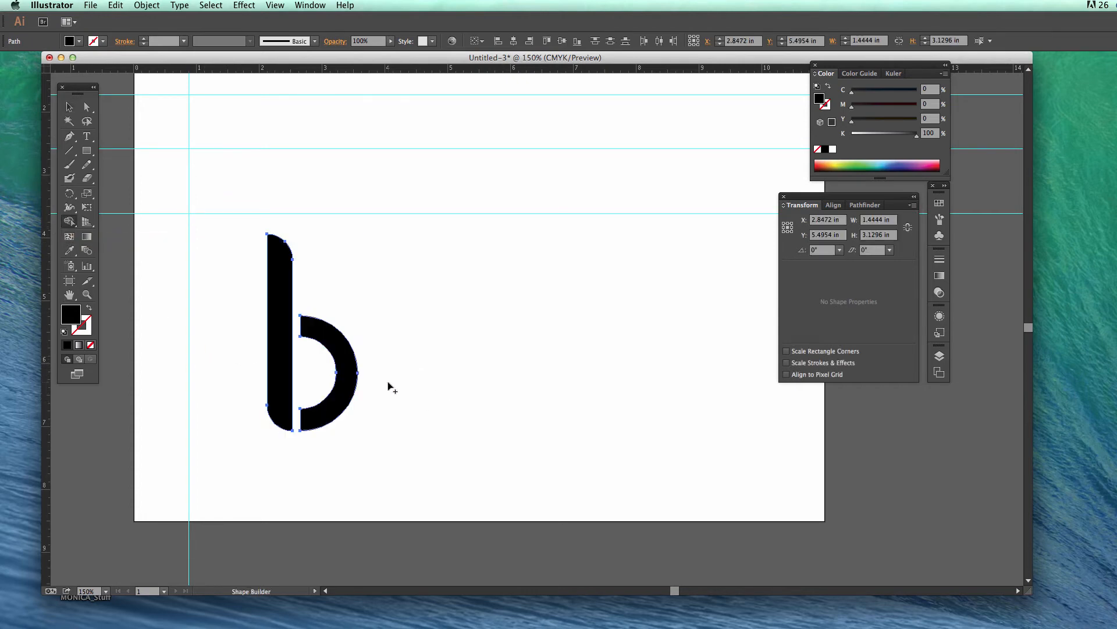
pyautogui.click(69, 107)
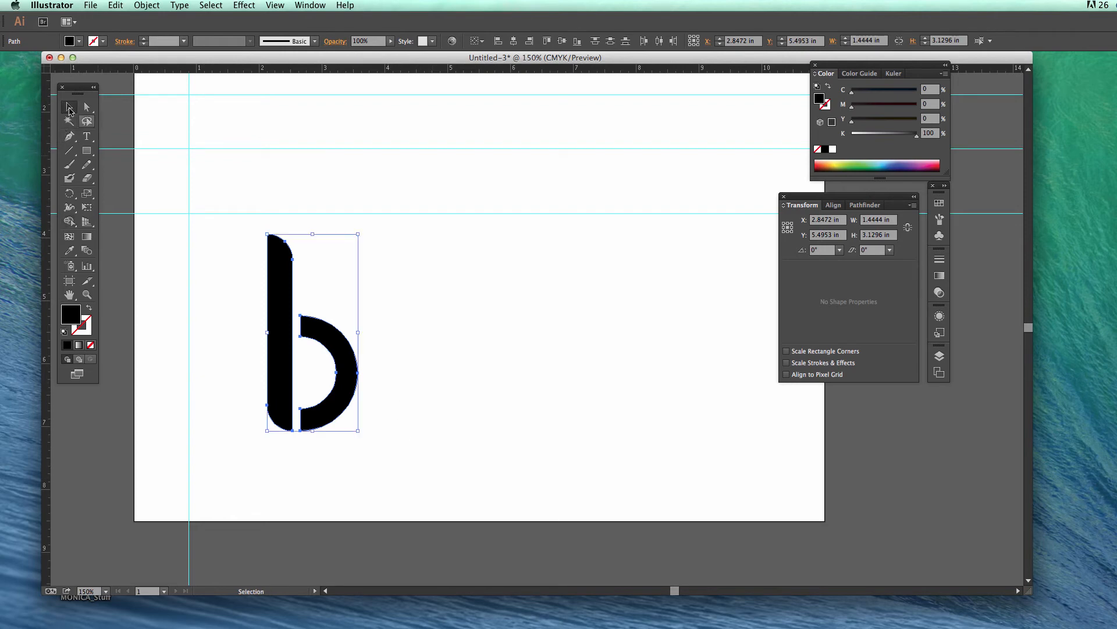
# Select the bar and the bowl individually and together to check whether they are separate shapes.
pyautogui.click(415, 391)
pyautogui.click(288, 364)
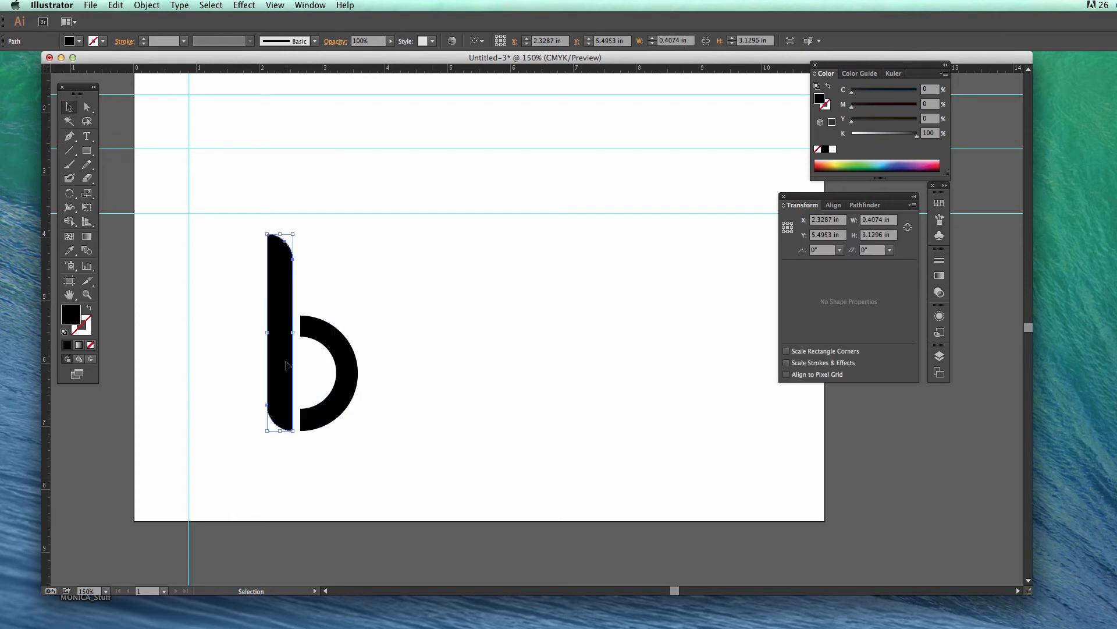
pyautogui.click(345, 394)
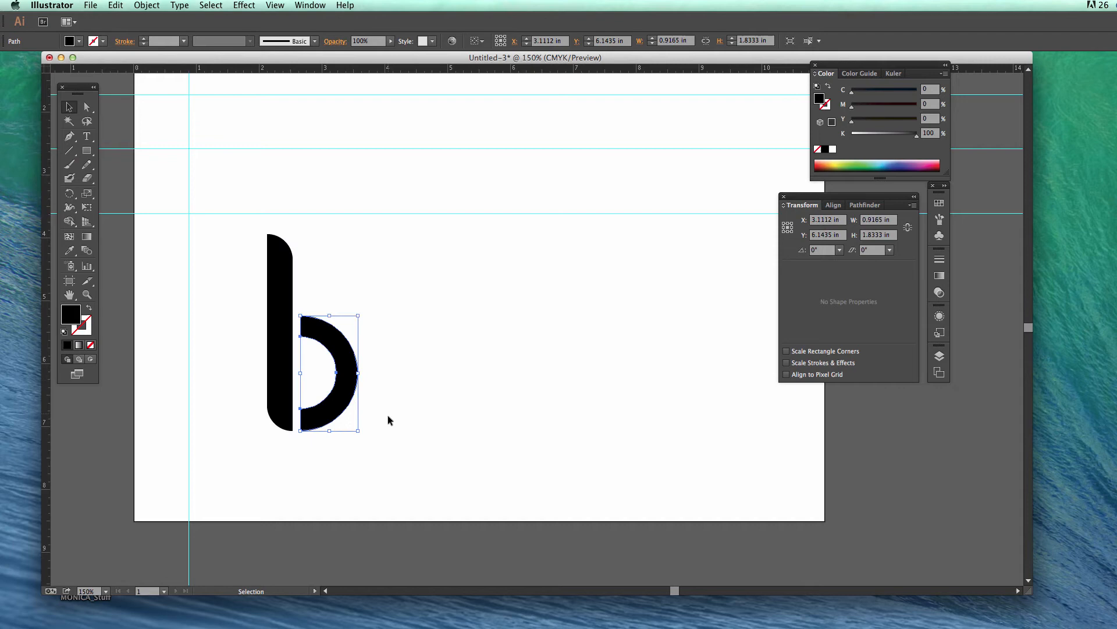
pyautogui.click(225, 325)
pyautogui.click(280, 348)
pyautogui.keyDown('shift'); pyautogui.click(337, 360); pyautogui.keyUp('shift')
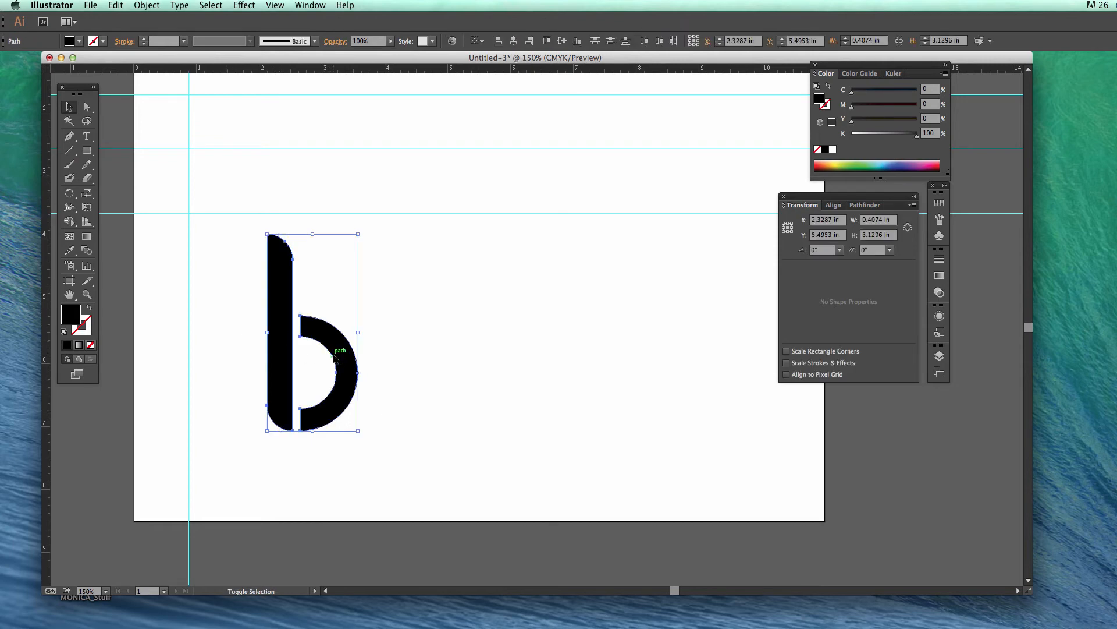
pyautogui.click(232, 347)
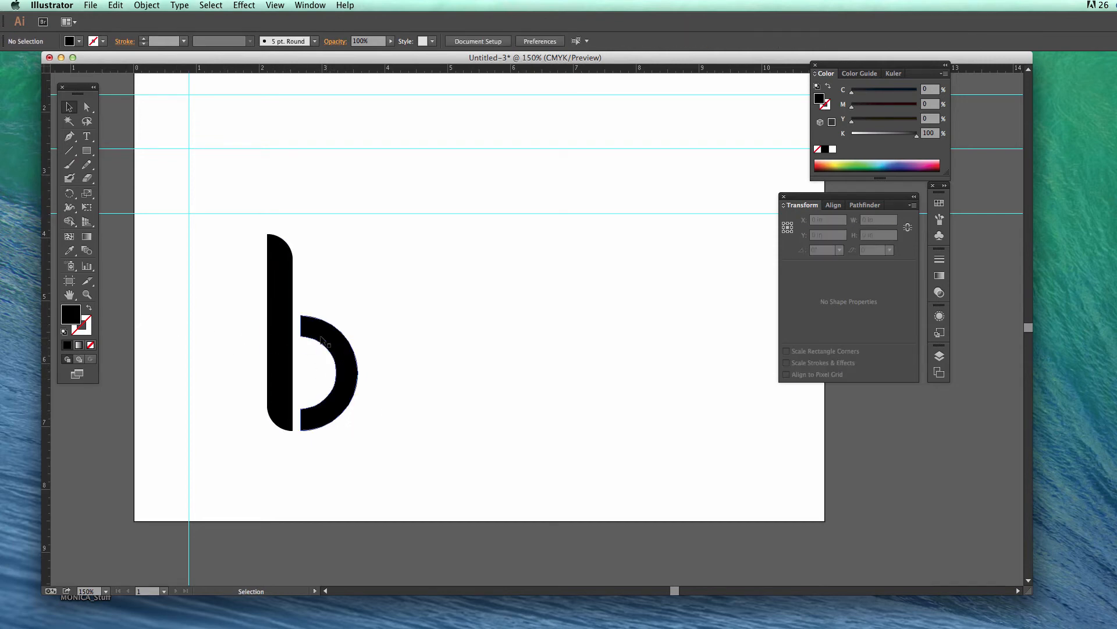
# Move the bowl flush against the bar and try merging the two shapes using Shape Builder.
pyautogui.moveTo(339, 348); pyautogui.dragTo(331, 348)
pyautogui.click(375, 371)
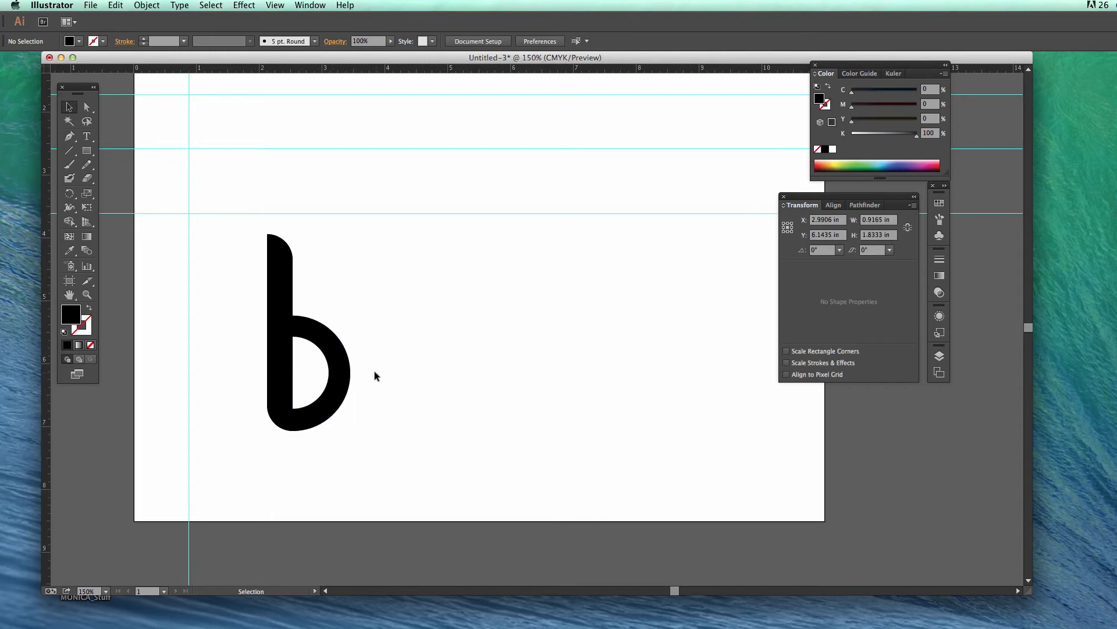
pyautogui.moveTo(205, 332); pyautogui.dragTo(377, 436)
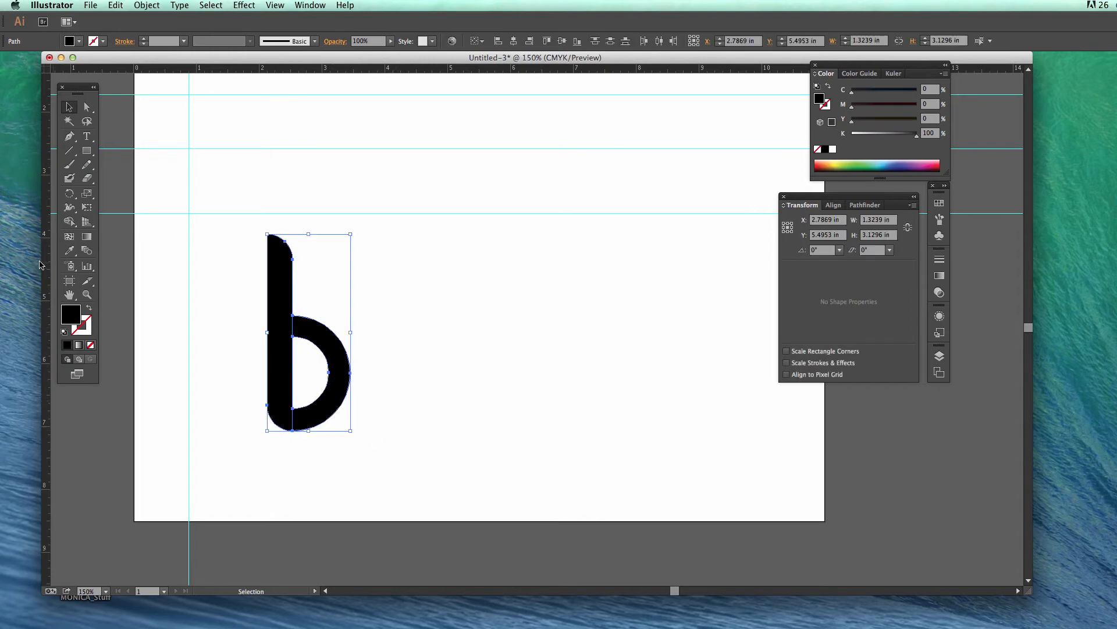
pyautogui.click(68, 221)
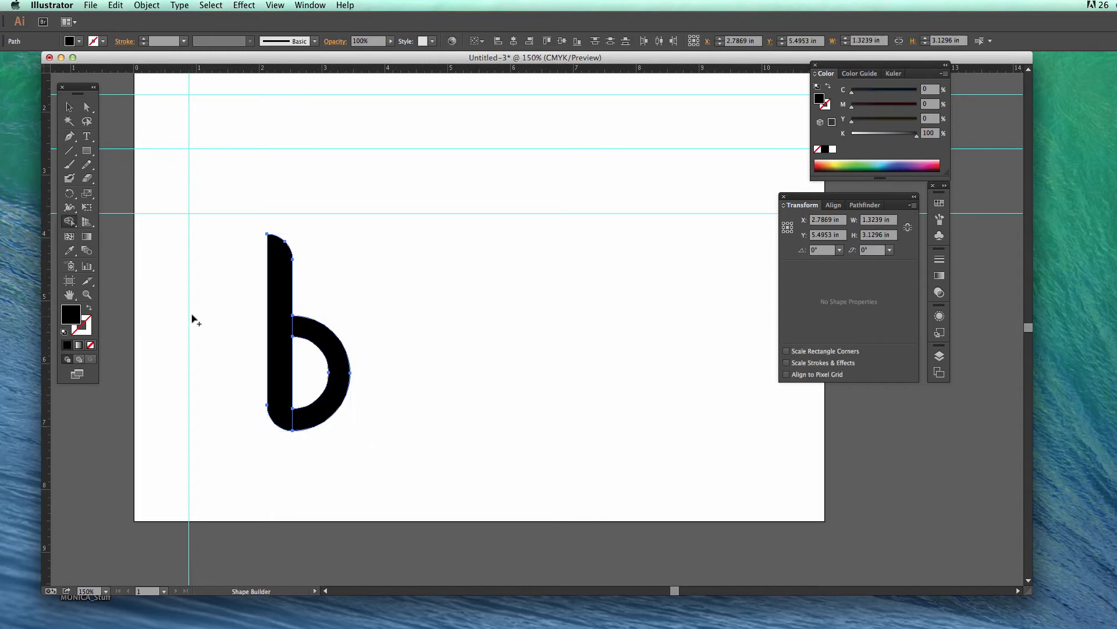
pyautogui.moveTo(193, 316); pyautogui.dragTo(401, 430)
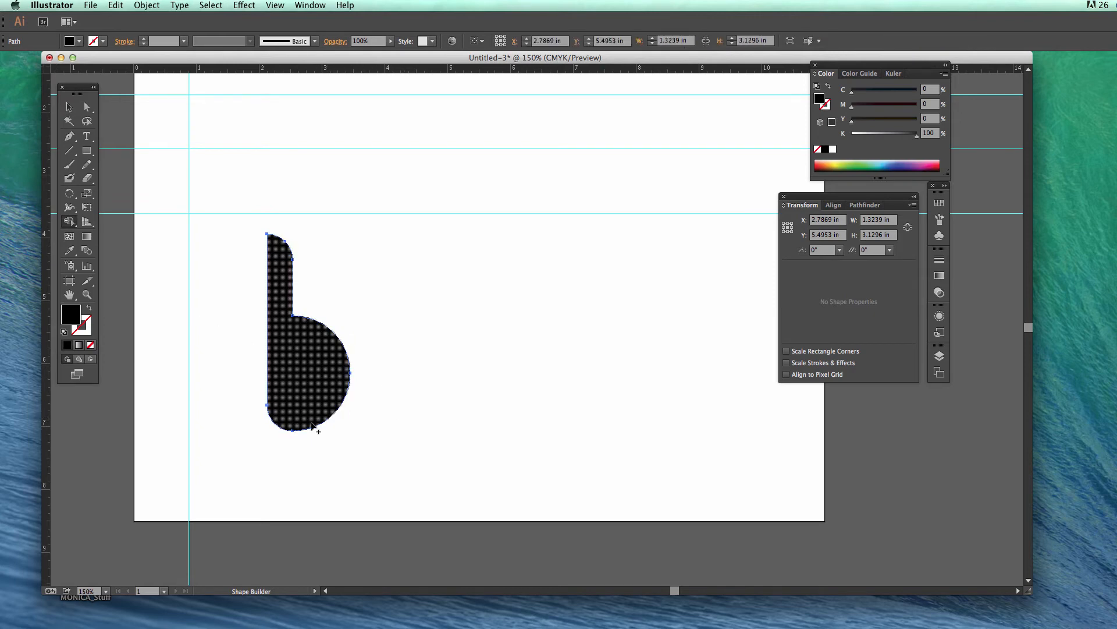
# Undo the Shape Builder merge and the bowl's move against the bar, and deselect everything.
pyautogui.press('super+z')
pyautogui.press('super+z')
pyautogui.press('super+z')
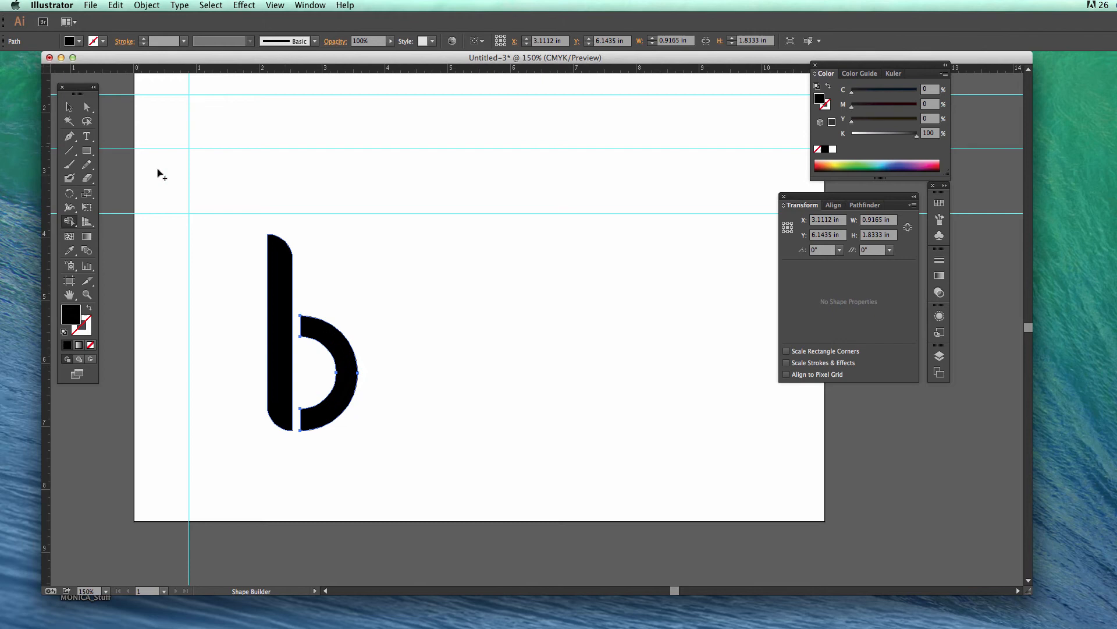
pyautogui.click(69, 107)
pyautogui.click(212, 249)
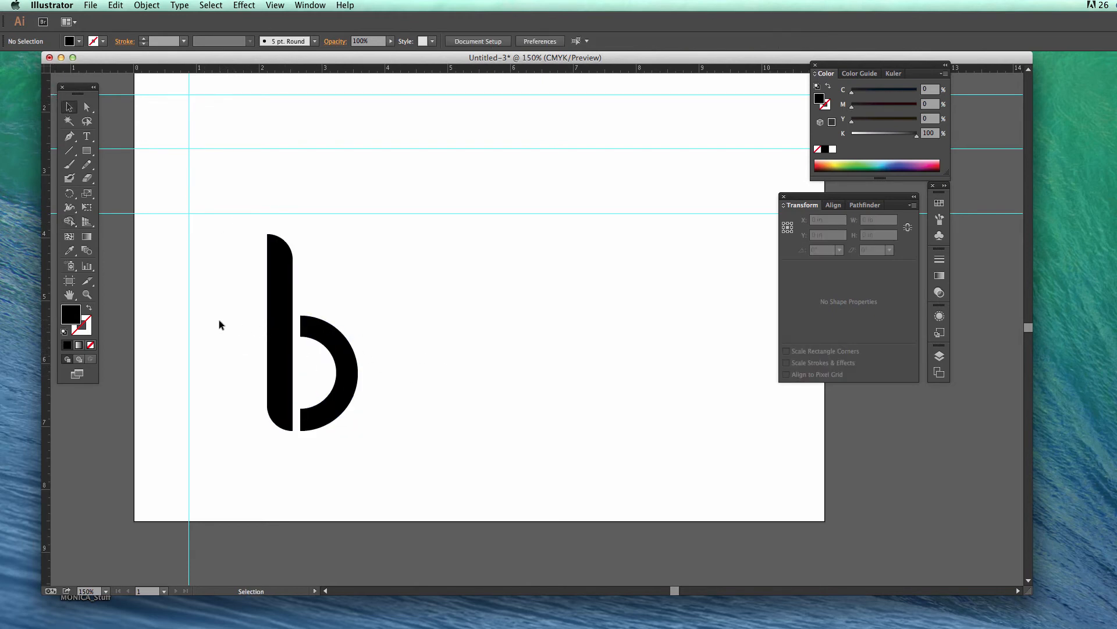
# Group the bar and the bowl, test moving them as one object, and undo the test move.
pyautogui.moveTo(243, 307); pyautogui.dragTo(391, 399)
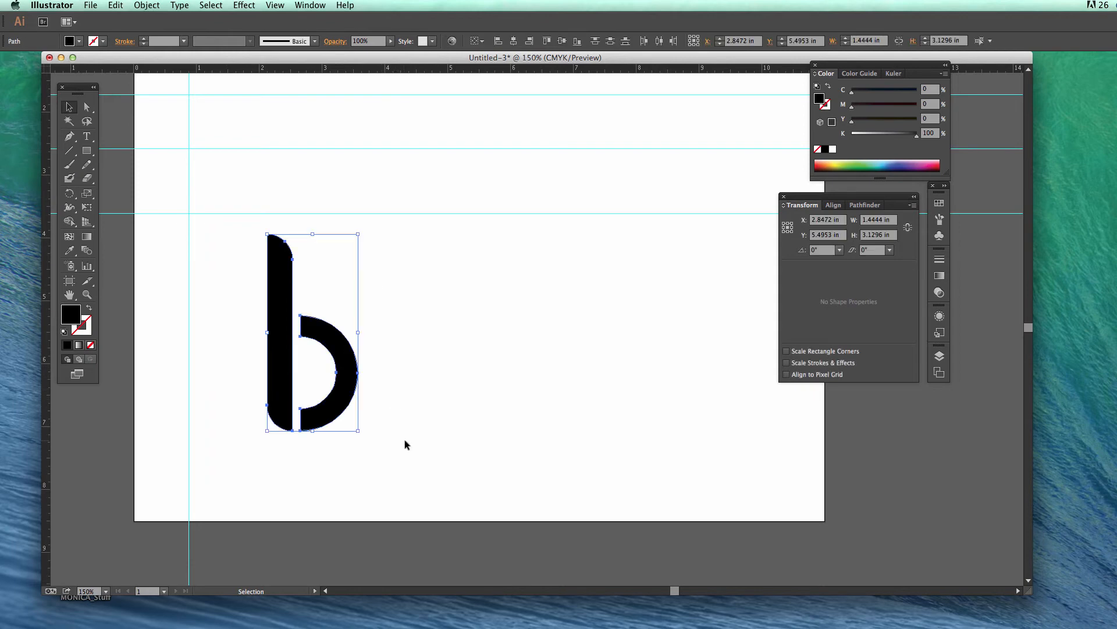
pyautogui.click(149, 5)
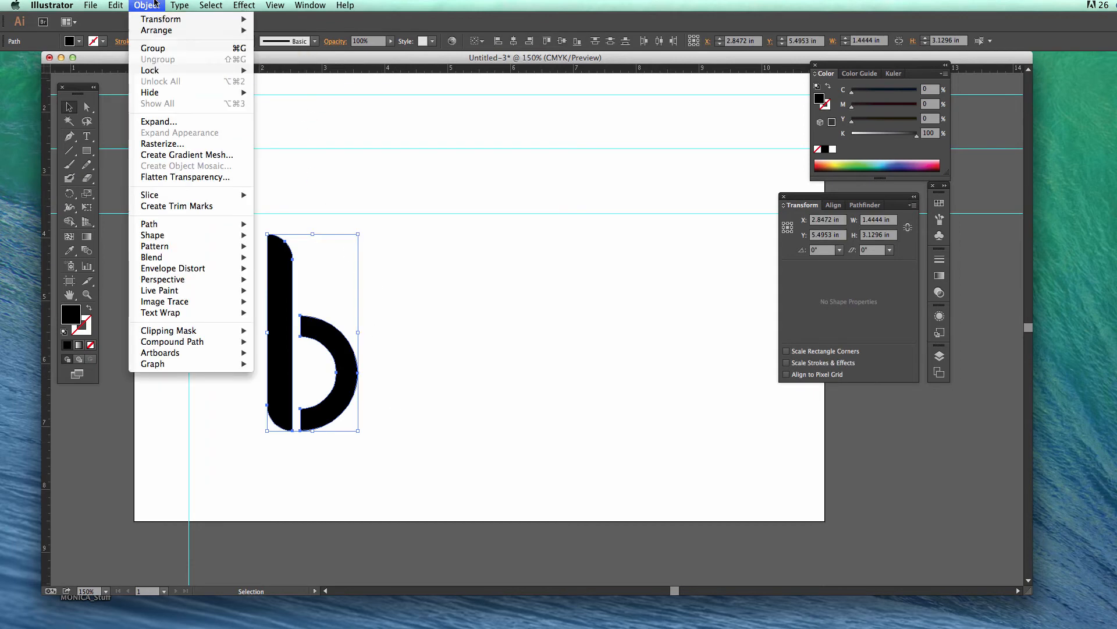
pyautogui.moveTo(161, 94)
pyautogui.click(152, 47)
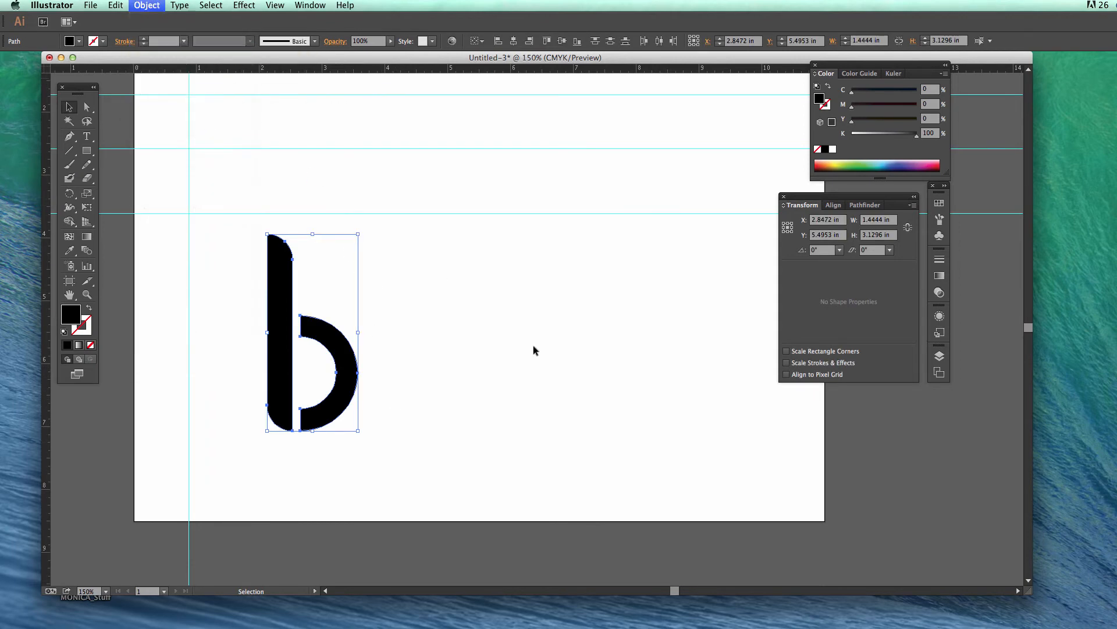
pyautogui.click(487, 333)
pyautogui.moveTo(279, 352)
pyautogui.mouseDown()
pyautogui.moveTo(299, 297)
pyautogui.moveTo(276, 368)
pyautogui.mouseUp()
pyautogui.press('super+z')
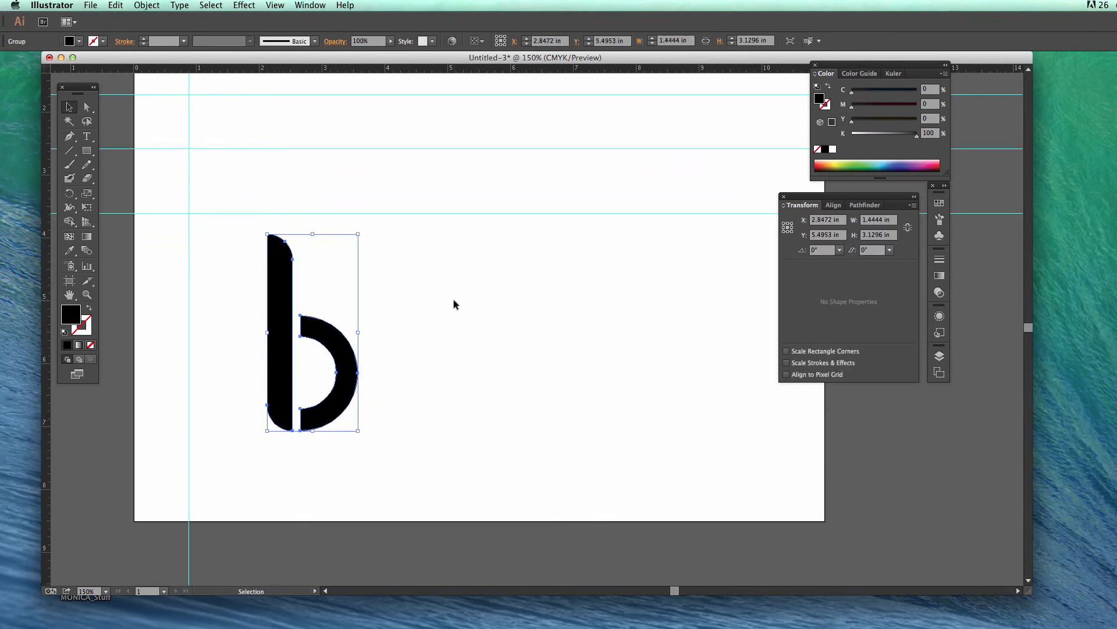
# Make a compound path from the grouped bar and bowl and check that it selects as one object.
pyautogui.click(147, 4)
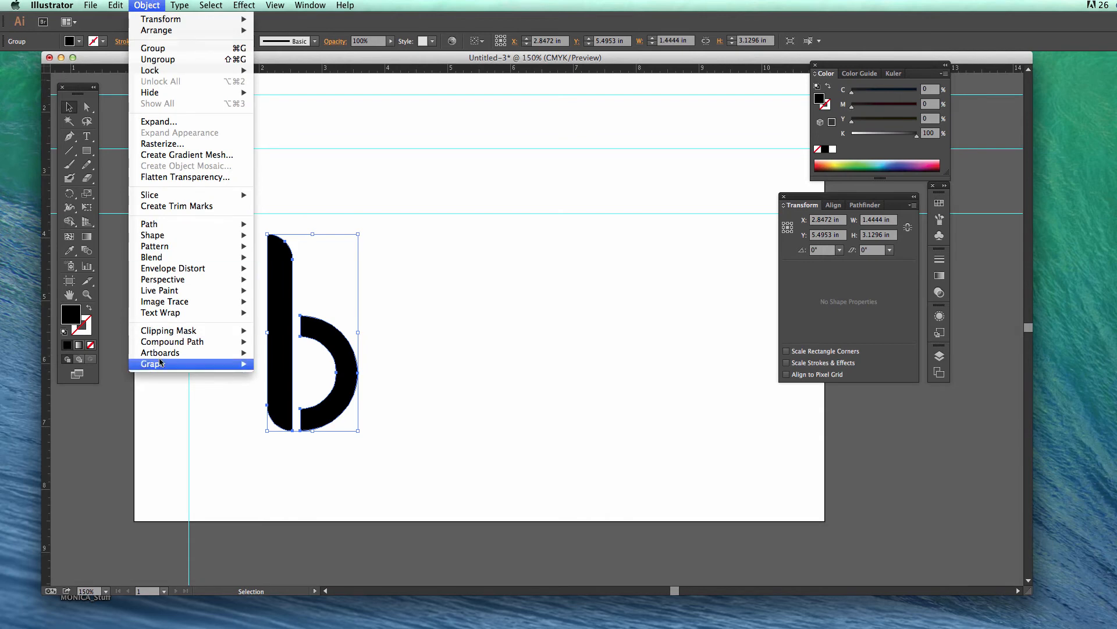
pyautogui.moveTo(162, 344)
pyautogui.click(276, 343)
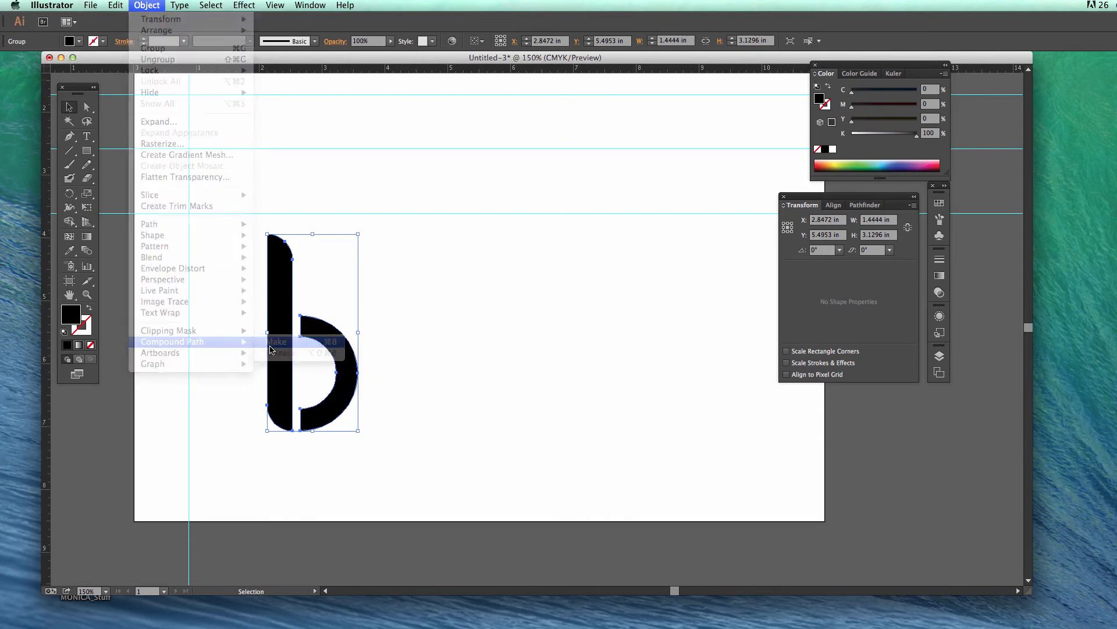
pyautogui.click(560, 438)
pyautogui.click(280, 349)
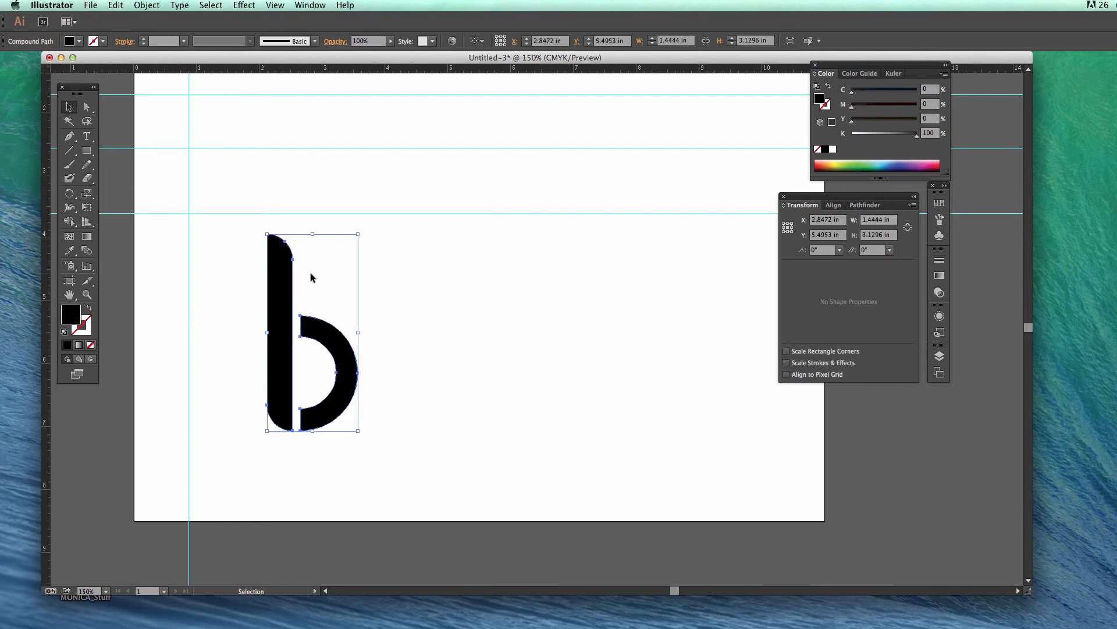
pyautogui.click(382, 256)
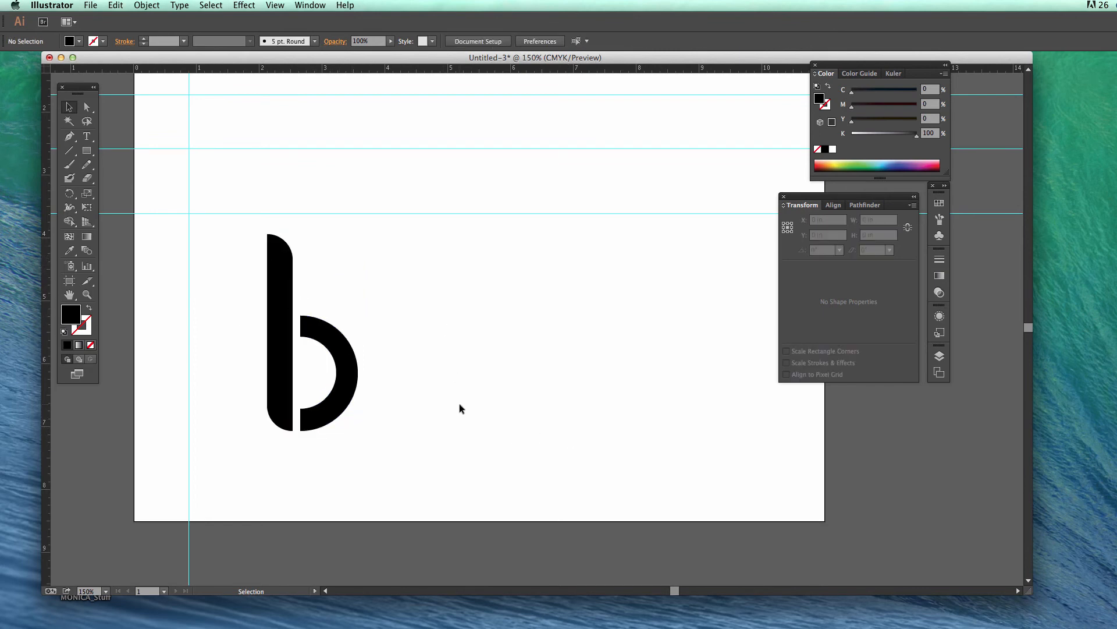
pyautogui.moveTo(278, 378); pyautogui.dragTo(260, 357)
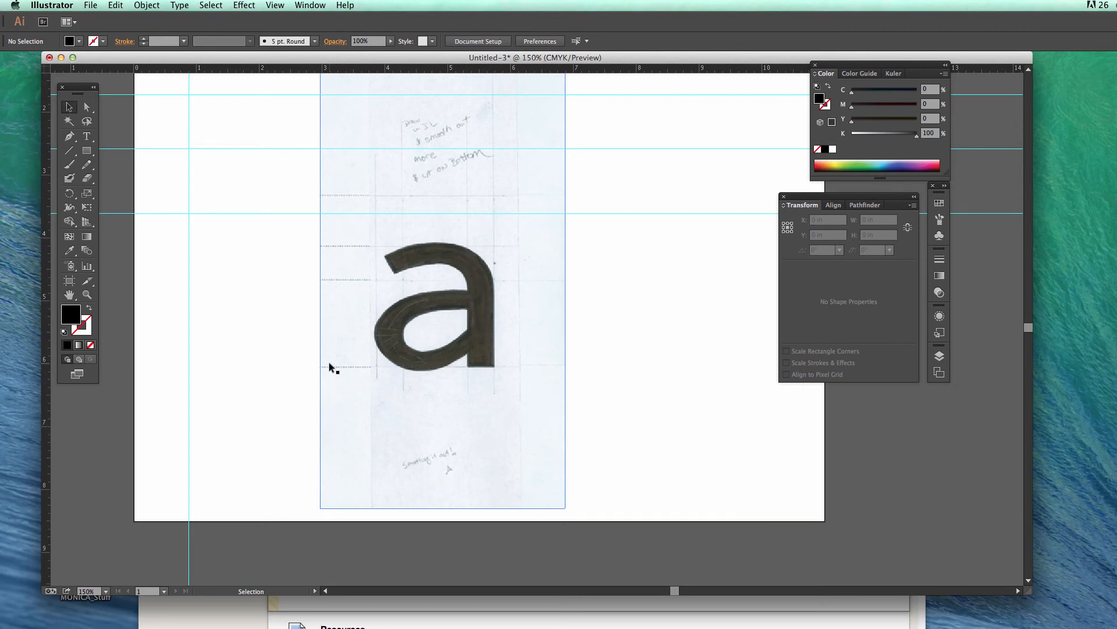
# Set up the Pen tool with no fill and a black stroke for tracing the scanned letter a.
pyautogui.press('super+equal')
pyautogui.press('super+equal')
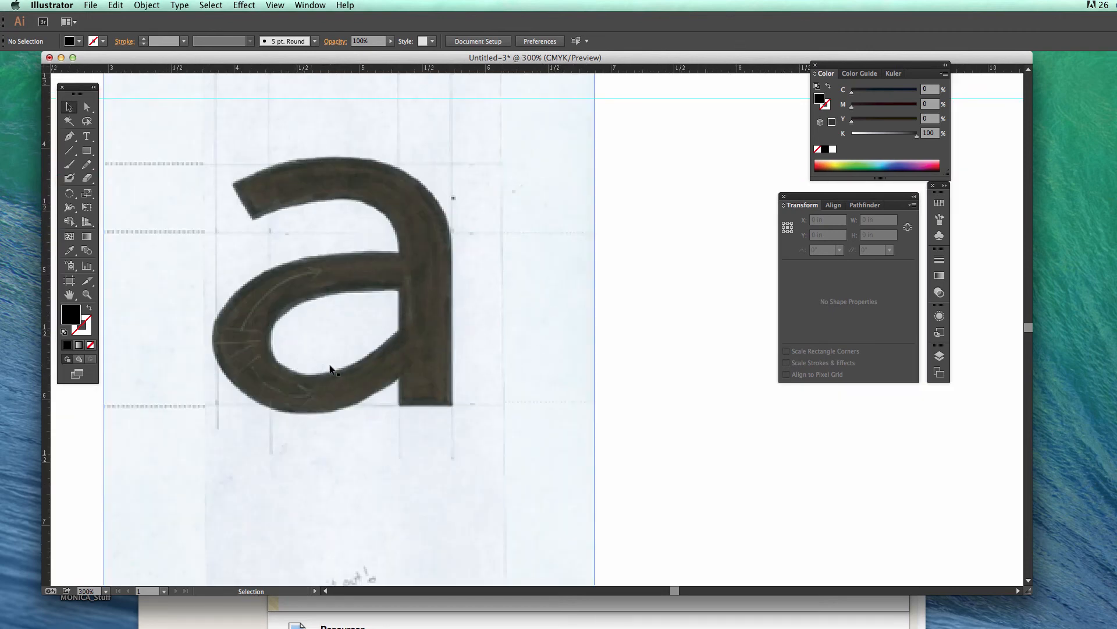
pyautogui.click(92, 152)
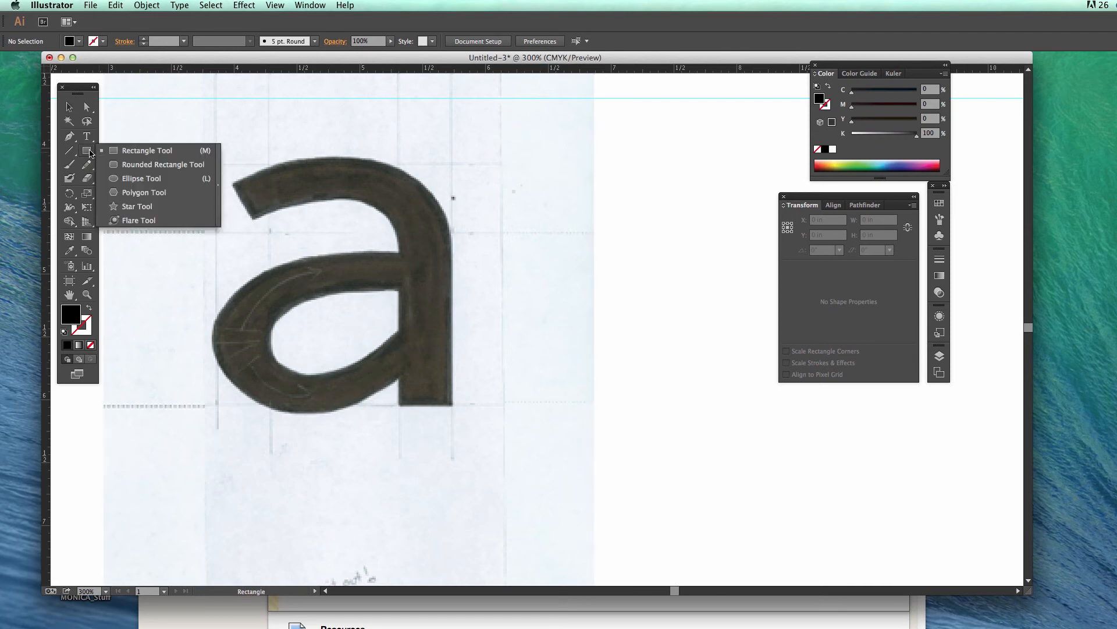
pyautogui.click(68, 107)
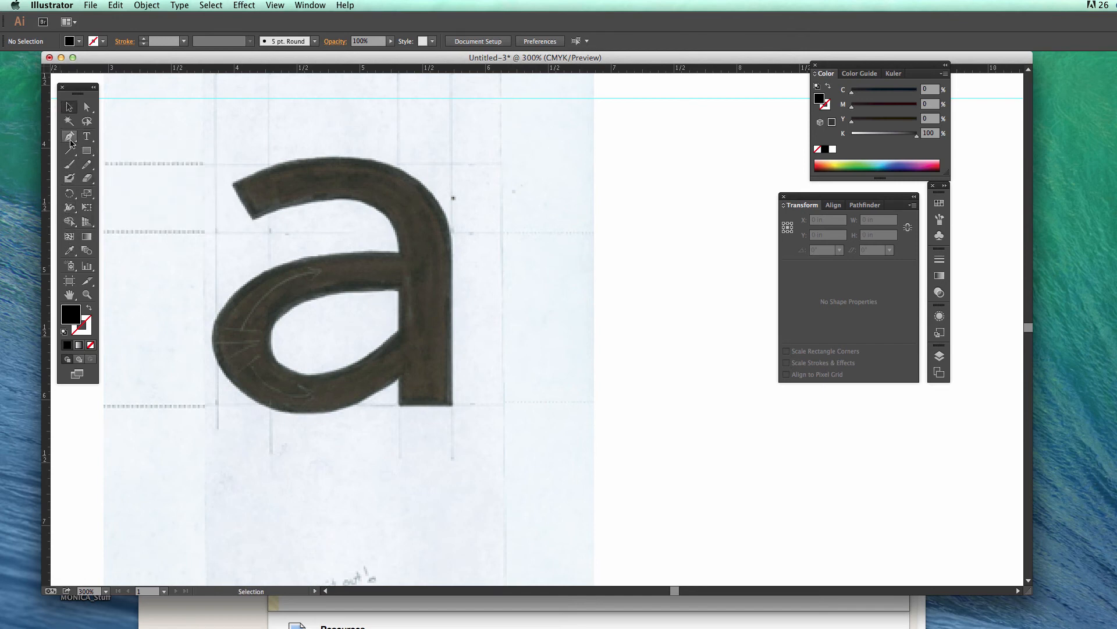
pyautogui.click(70, 139)
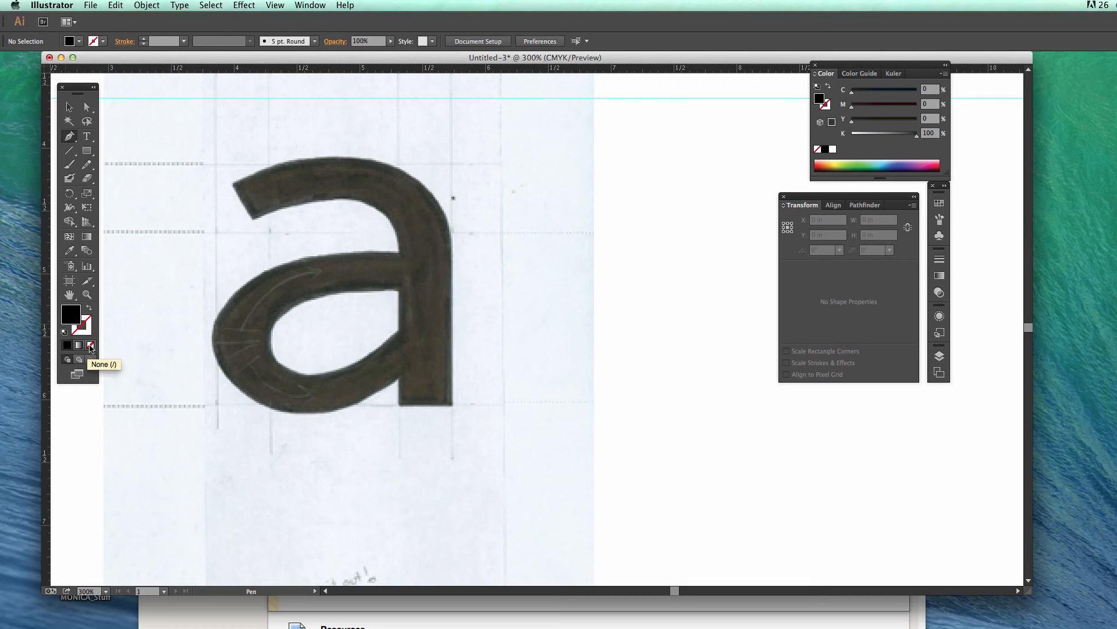
pyautogui.click(91, 346)
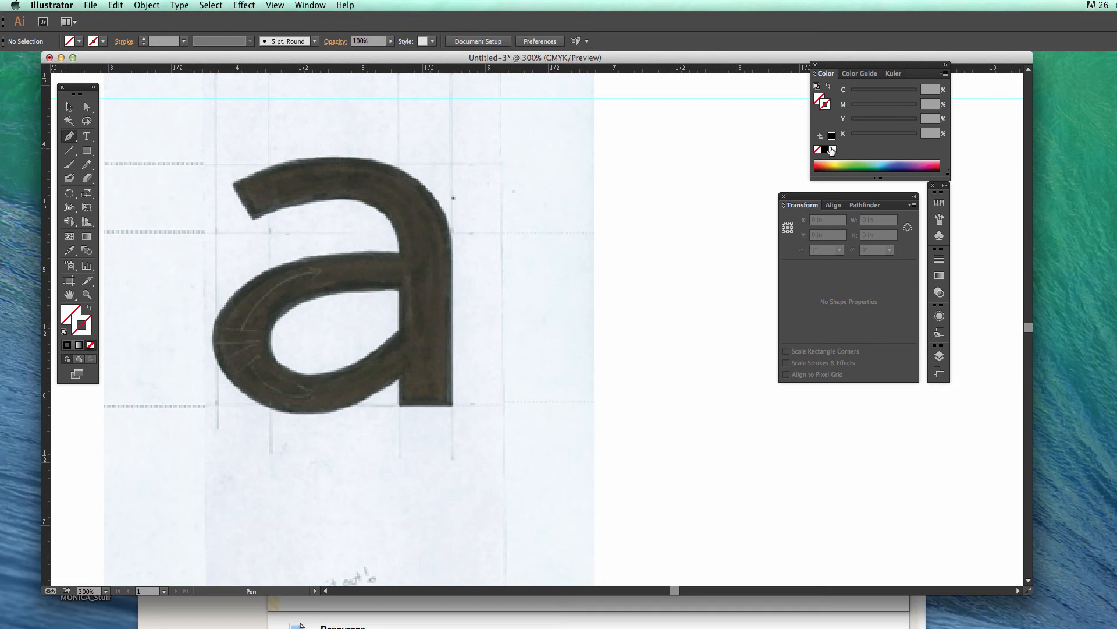
pyautogui.click(824, 150)
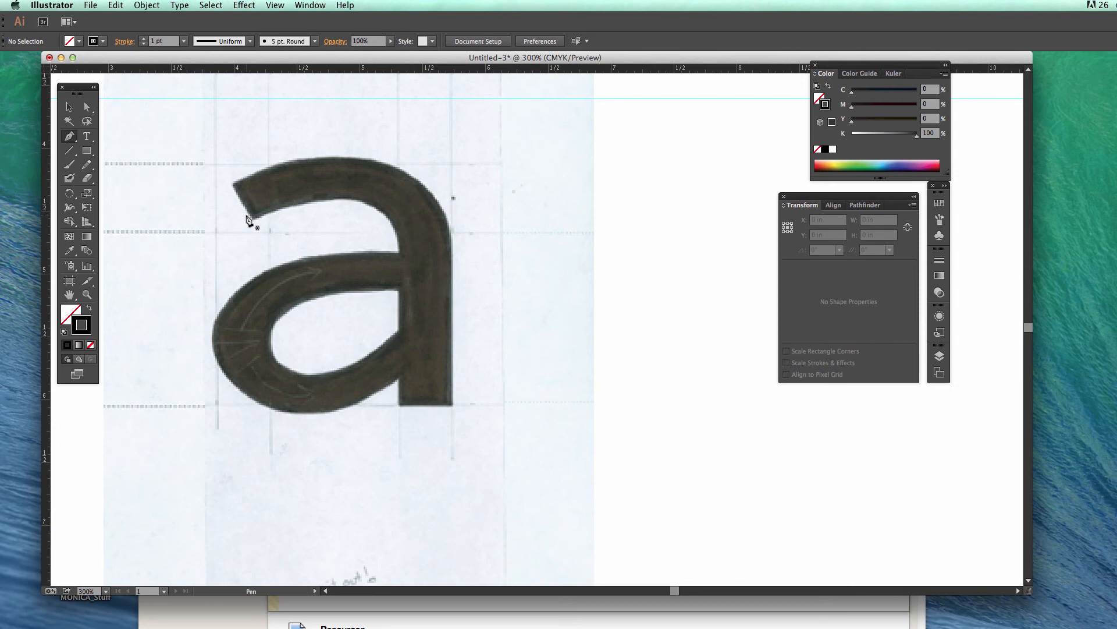
# Trace the slanted end of the letter's upper arm and the arm's inner curve down to where the bowl meets the stem.
pyautogui.click(233, 186)
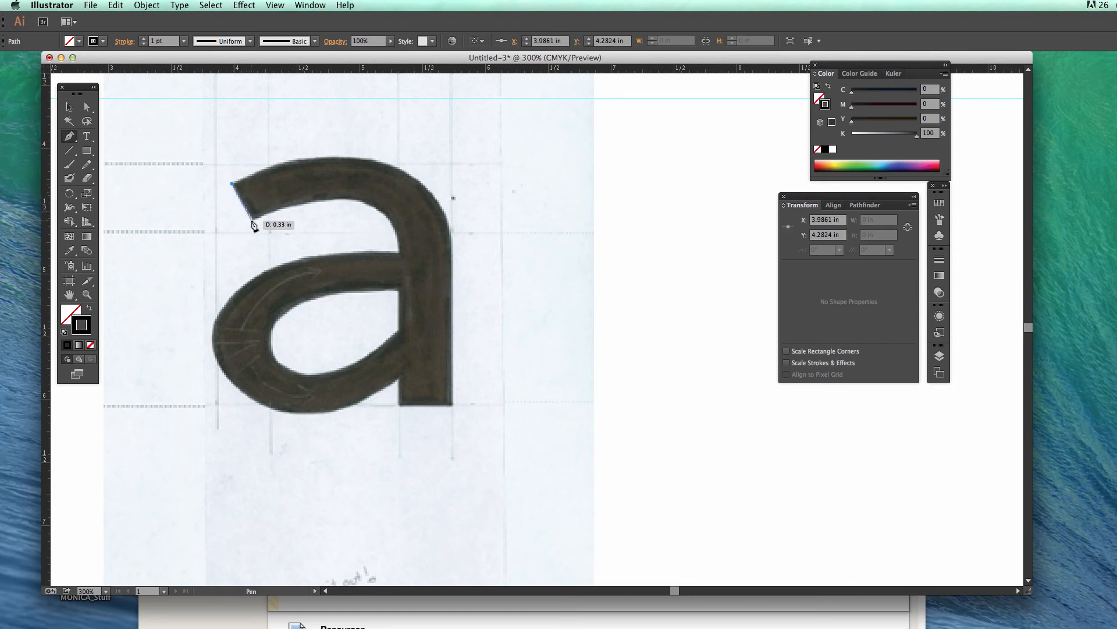
pyautogui.click(252, 220)
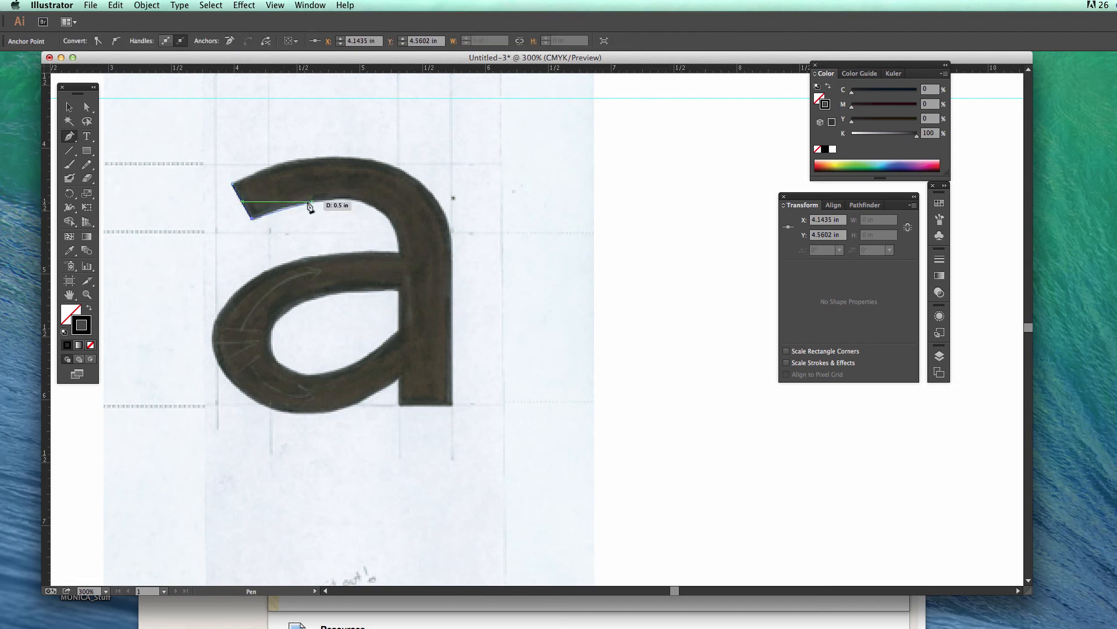
pyautogui.click(348, 199)
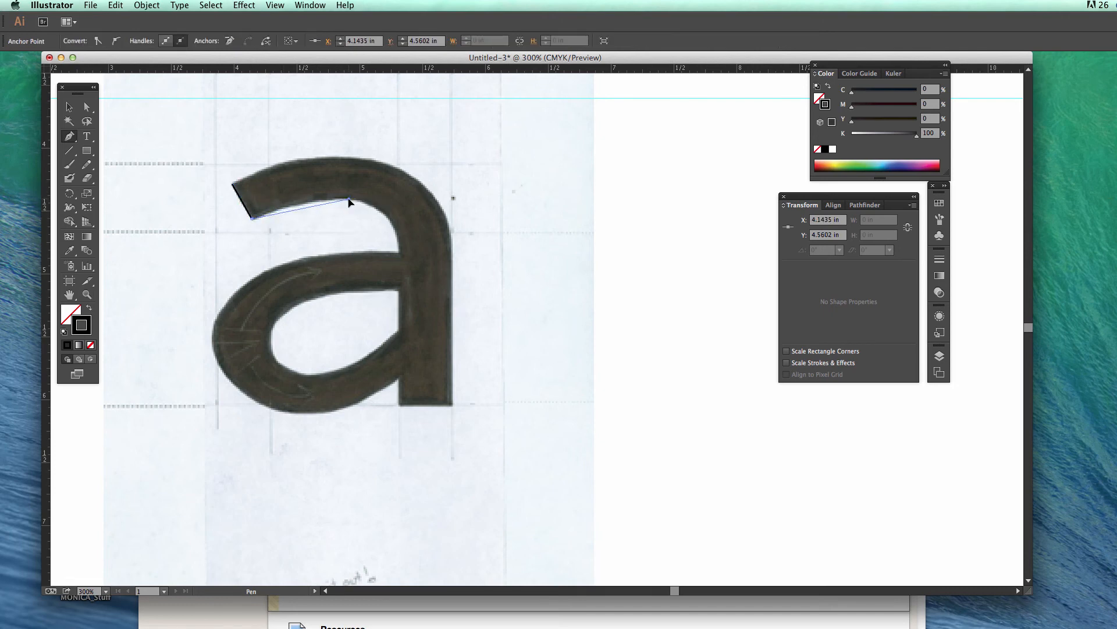
pyautogui.moveTo(353, 202); pyautogui.dragTo(392, 207)
pyautogui.click(401, 253)
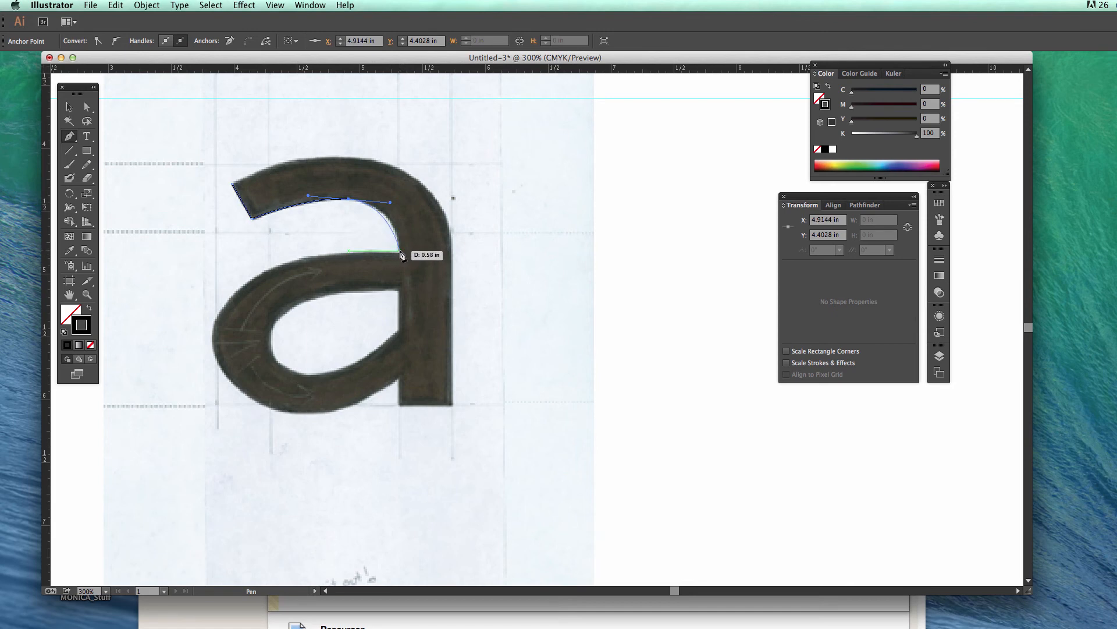
pyautogui.click(400, 268)
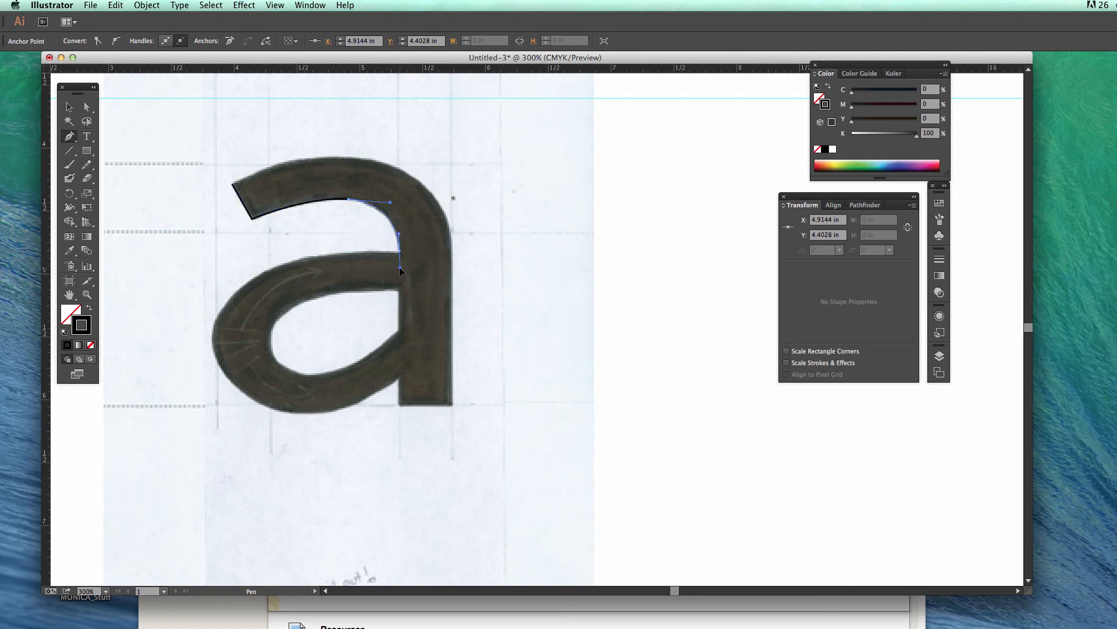
# Continue the path around the outside of the bowl and up to its lower junction with the stem, making corner points where needed.
pyautogui.moveTo(400, 267)
pyautogui.mouseDown()
pyautogui.moveTo(340, 258)
pyautogui.moveTo(404, 265)
pyautogui.moveTo(401, 255)
pyautogui.moveTo(361, 258)
pyautogui.moveTo(242, 291)
pyautogui.moveTo(192, 333)
pyautogui.moveTo(244, 290)
pyautogui.moveTo(213, 367)
pyautogui.moveTo(254, 419)
pyautogui.moveTo(232, 383)
pyautogui.mouseUp()
pyautogui.moveTo(232, 382)
pyautogui.mouseDown()
pyautogui.moveTo(286, 412)
pyautogui.moveTo(283, 436)
pyautogui.mouseUp()
pyautogui.moveTo(238, 390); pyautogui.dragTo(435, 386)
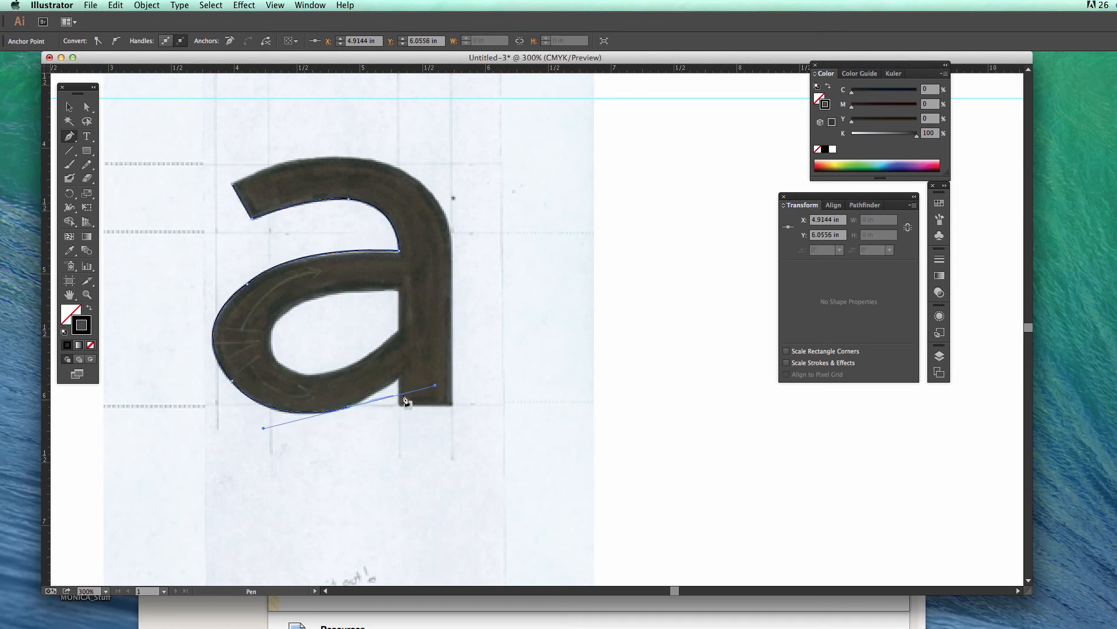
pyautogui.click(350, 409)
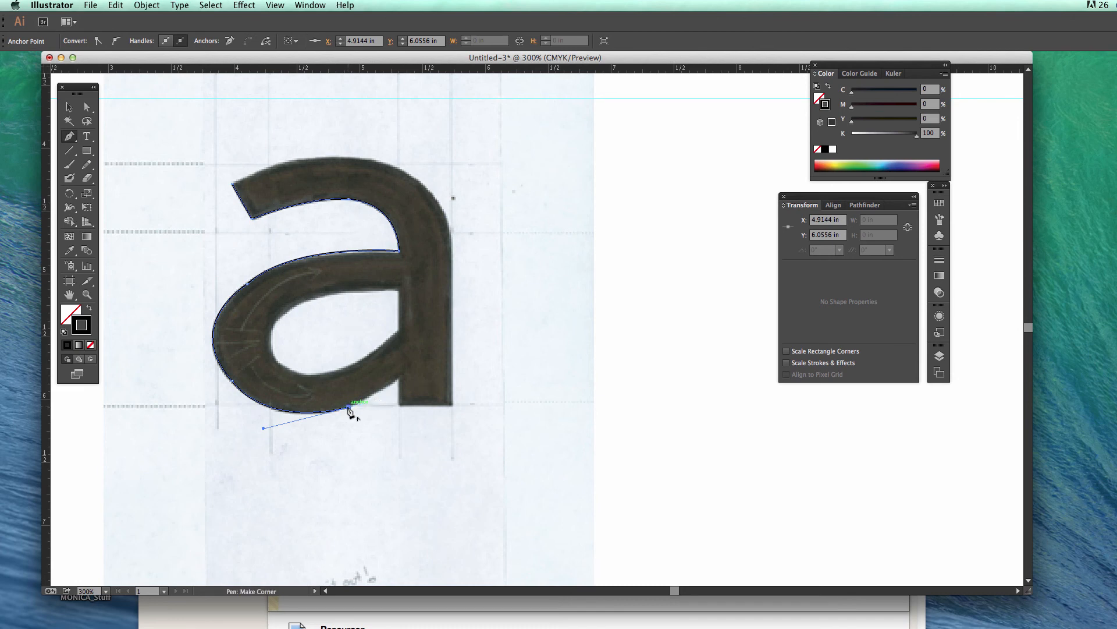
pyautogui.click(398, 382)
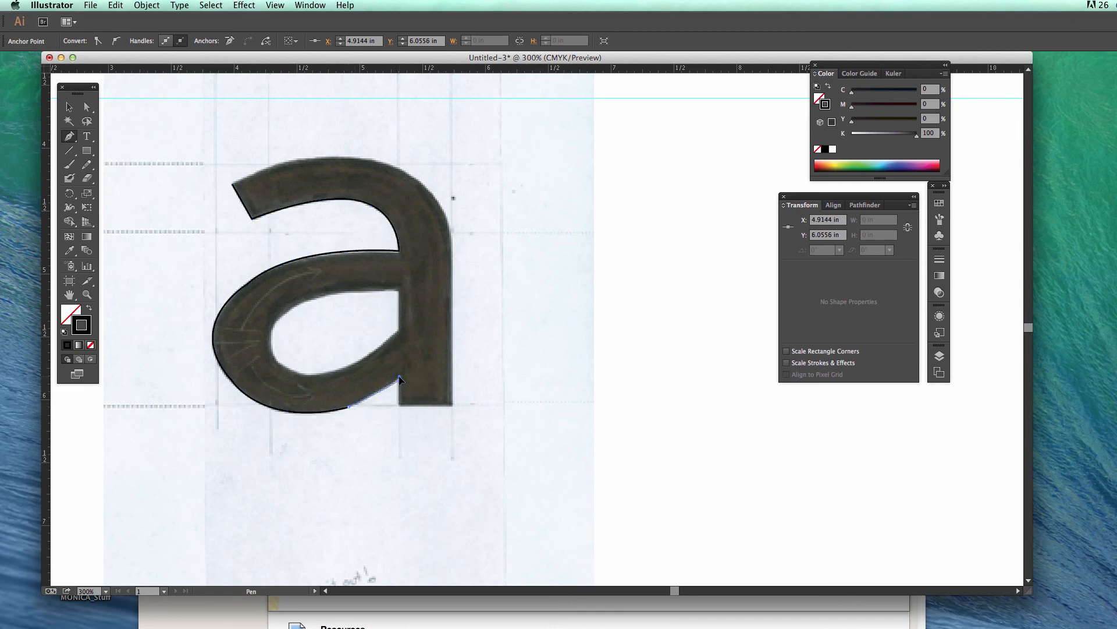
pyautogui.moveTo(399, 377); pyautogui.dragTo(399, 376)
pyautogui.click(400, 381)
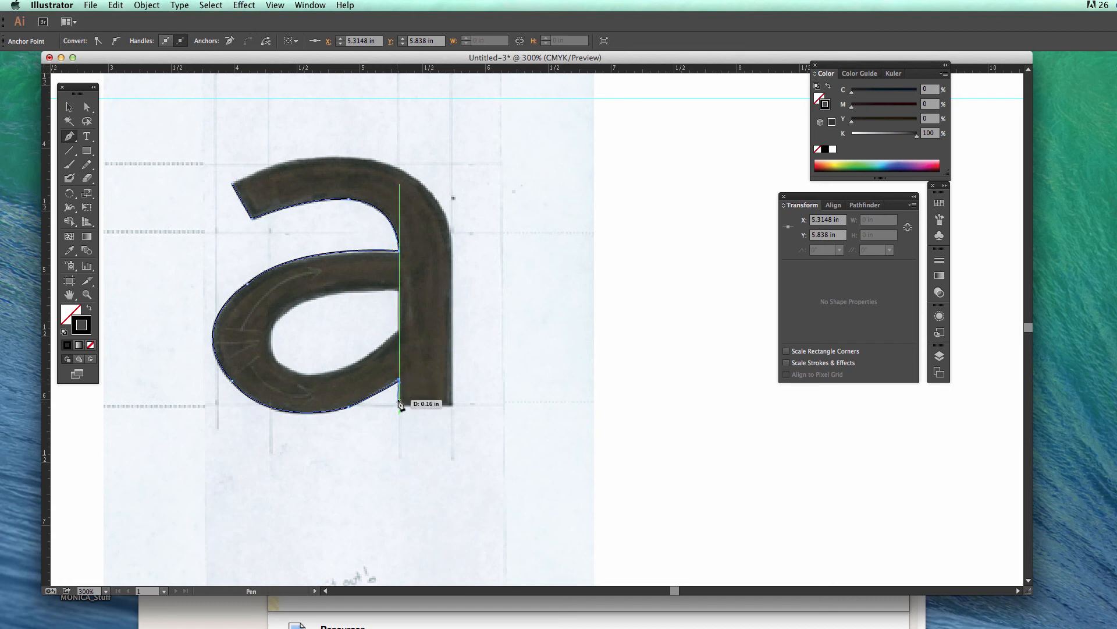
# Trace the stem's foot, its straight outer edge and the outer arch, and close the outline at the starting point.
pyautogui.click(400, 405)
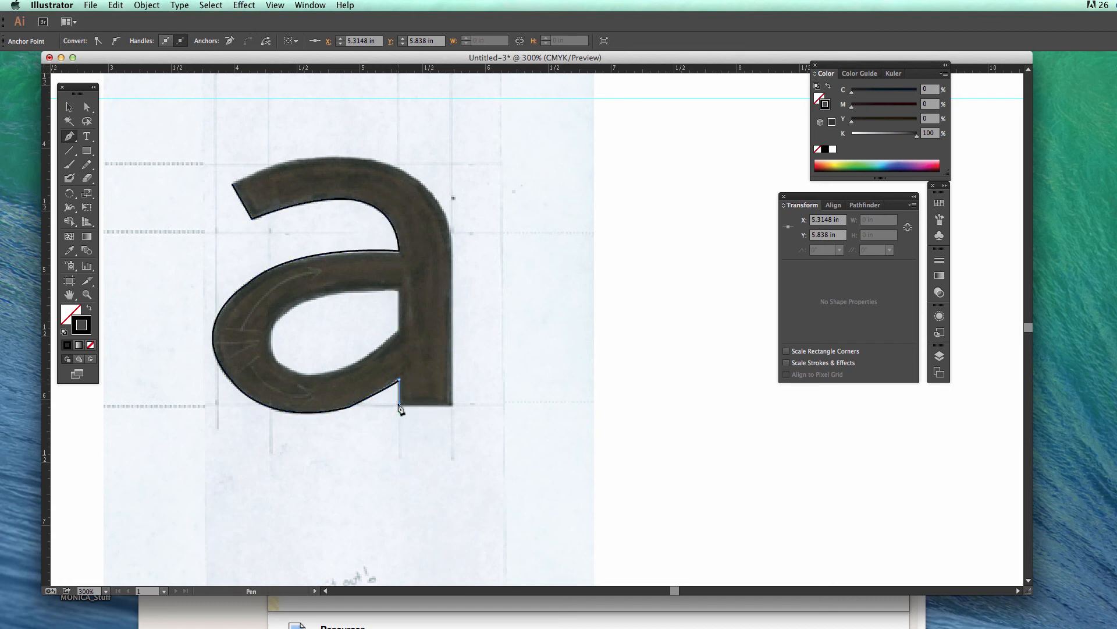
pyautogui.click(452, 403)
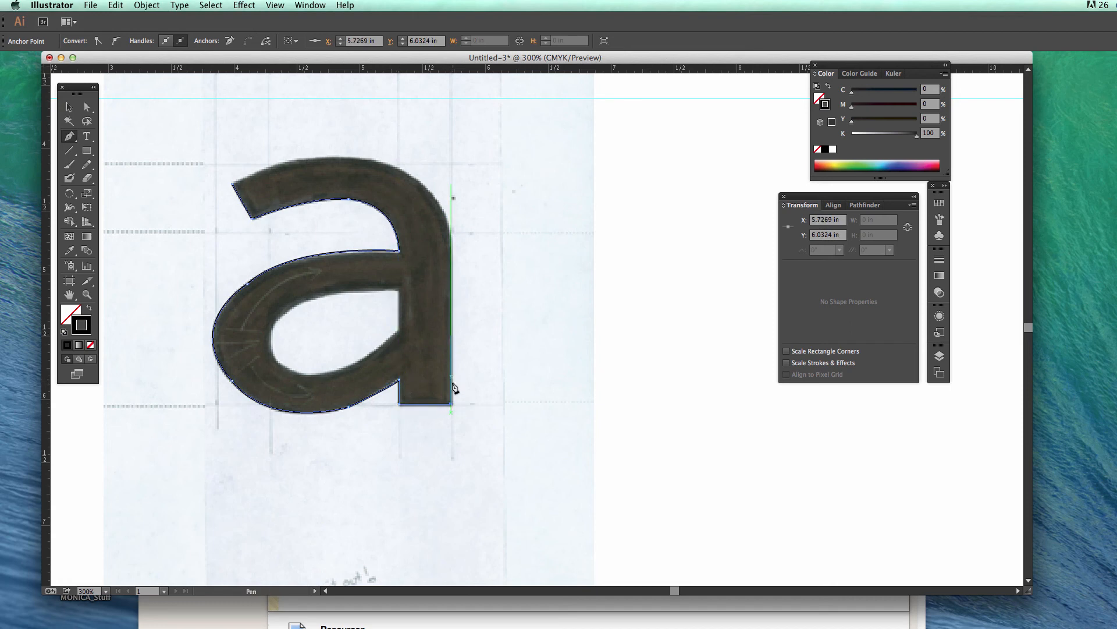
pyautogui.click(452, 235)
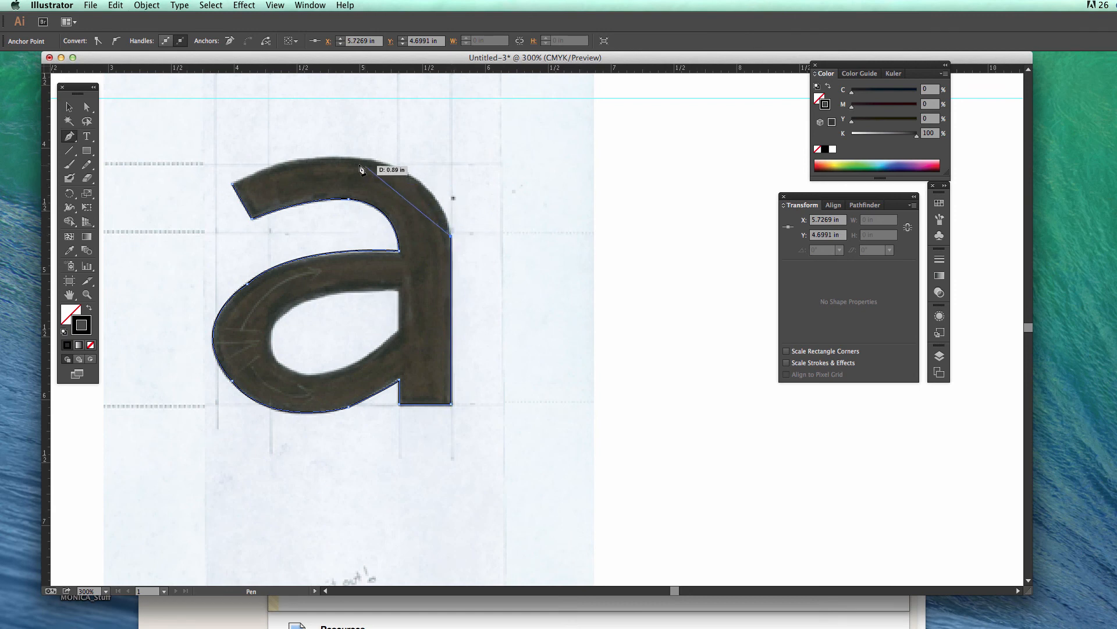
pyautogui.moveTo(346, 157); pyautogui.dragTo(243, 159)
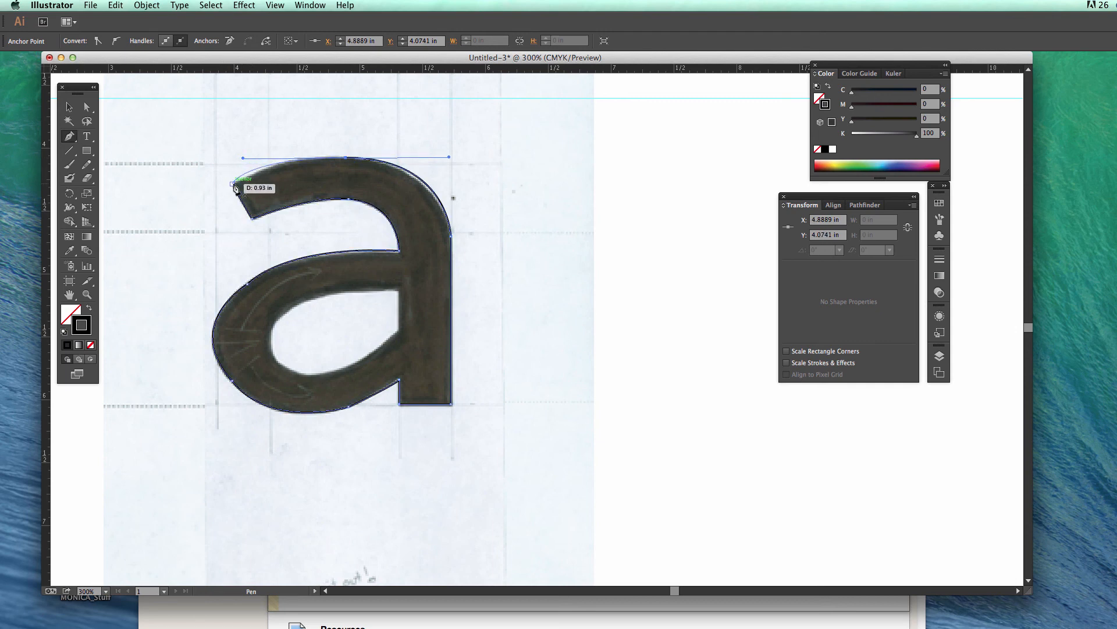
pyautogui.click(346, 159)
pyautogui.click(233, 187)
pyautogui.moveTo(233, 187); pyautogui.dragTo(176, 217)
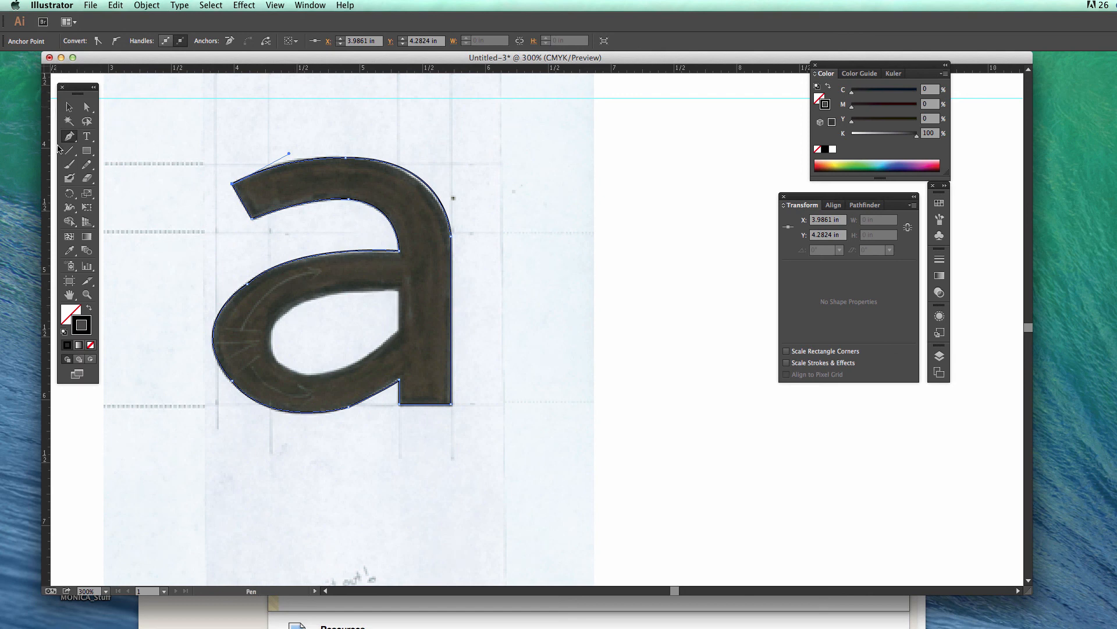
# Start a separate path at the counter's upper corner by the stem, curve it along the upper edge, and undo the lower-curve segment.
pyautogui.click(398, 291)
pyautogui.click(286, 308)
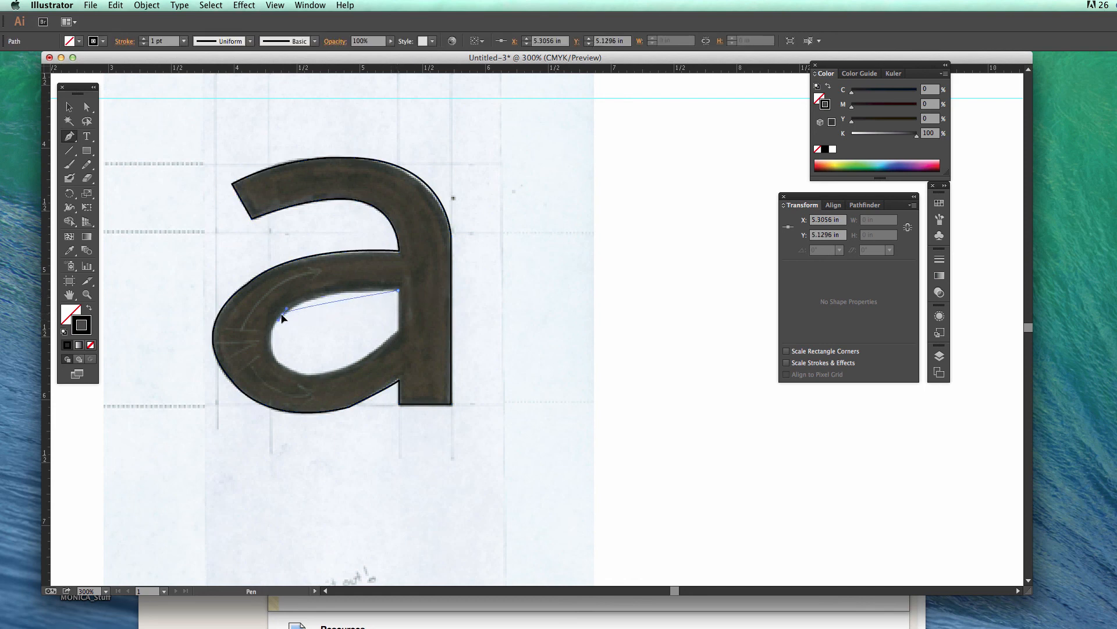
pyautogui.moveTo(282, 318); pyautogui.dragTo(385, 377)
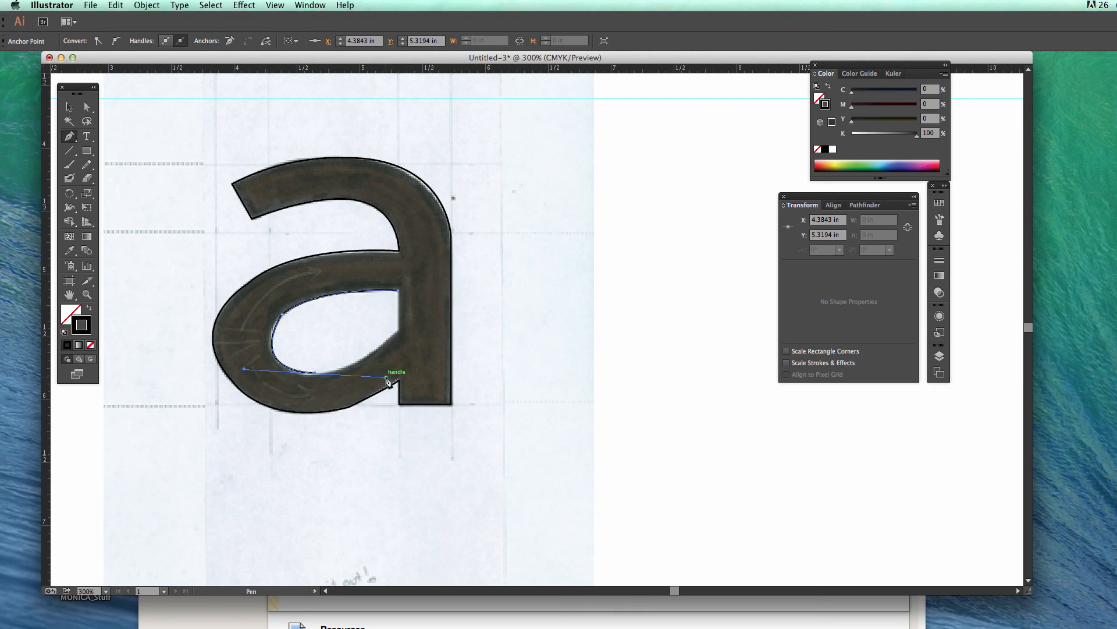
pyautogui.press('super+z')
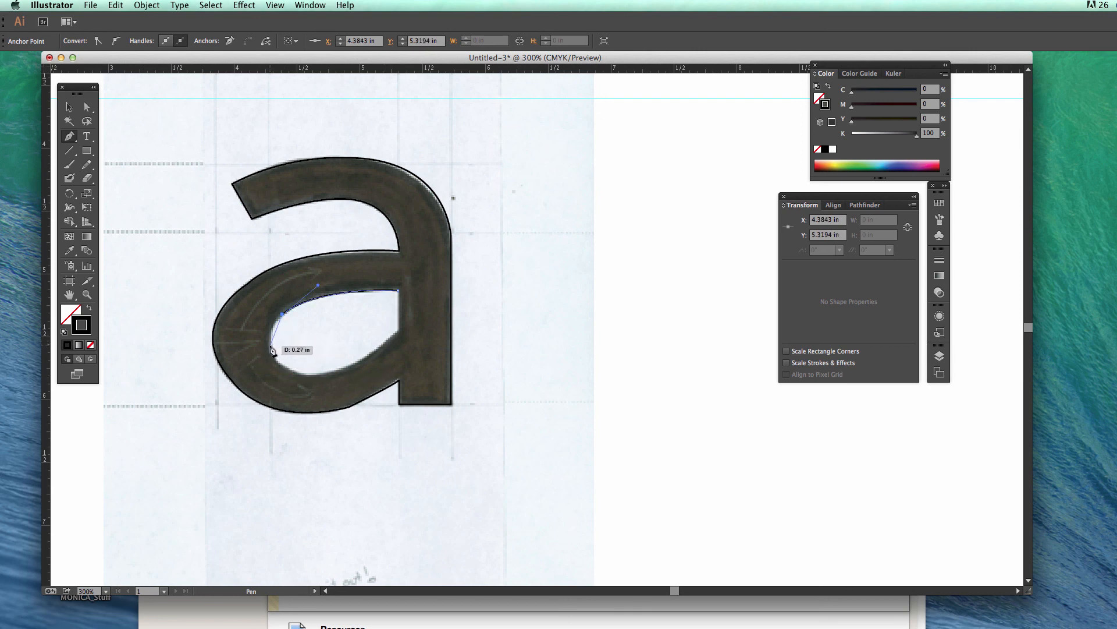
# Continue the counter path around its rounded side and lower curve to the stem, and close it at its starting corner.
pyautogui.moveTo(268, 330); pyautogui.dragTo(350, 374)
pyautogui.click(270, 346)
pyautogui.moveTo(397, 332); pyautogui.dragTo(409, 315)
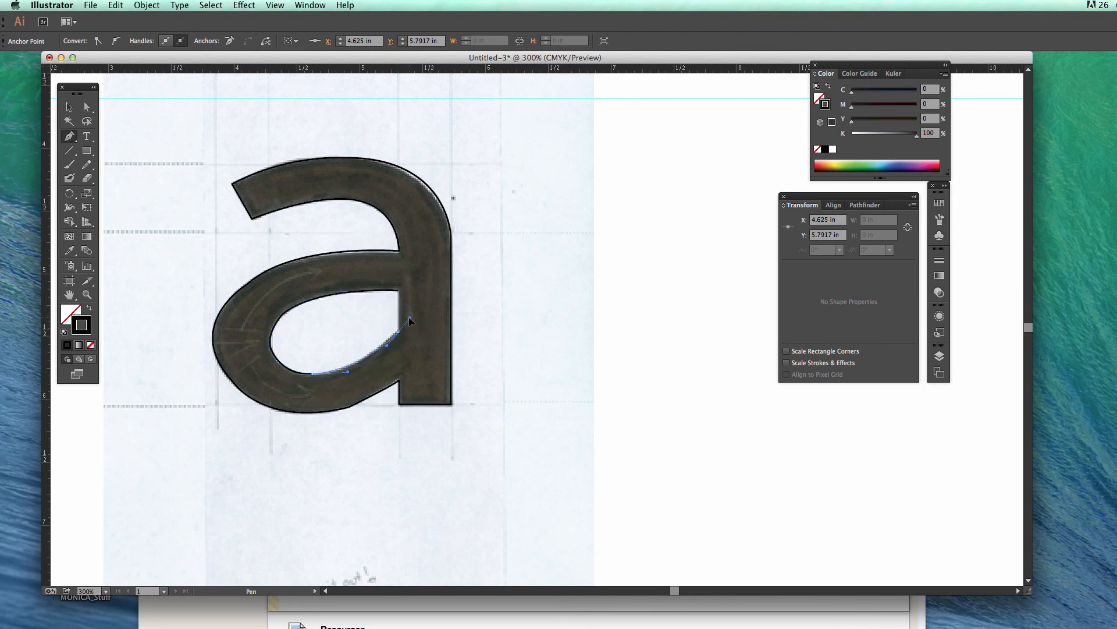
pyautogui.moveTo(411, 319); pyautogui.dragTo(411, 318)
pyautogui.click(399, 332)
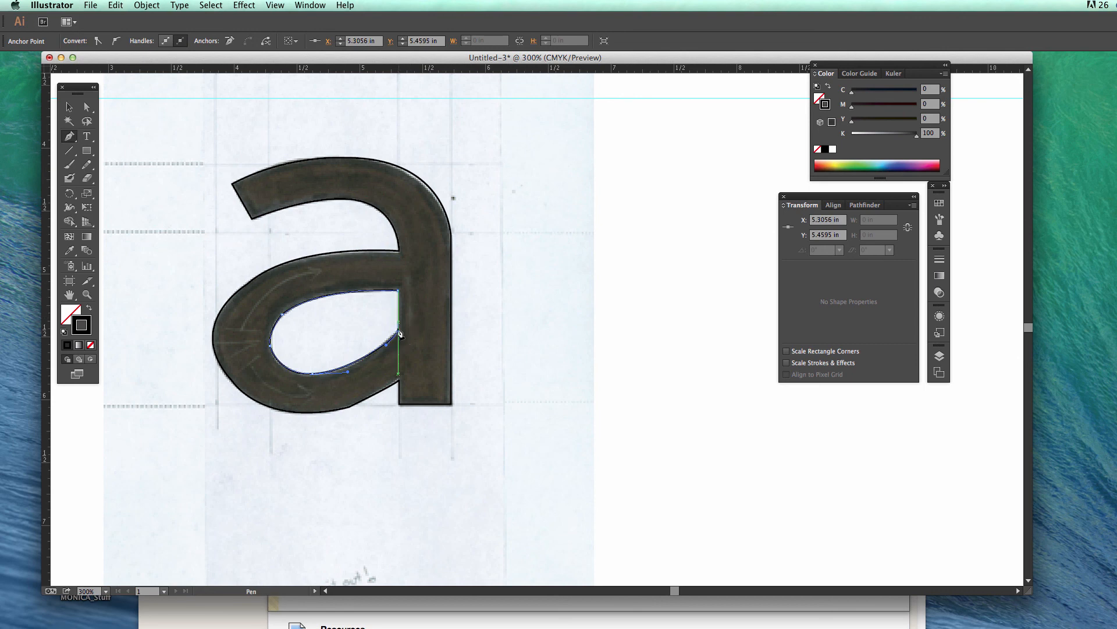
pyautogui.click(399, 292)
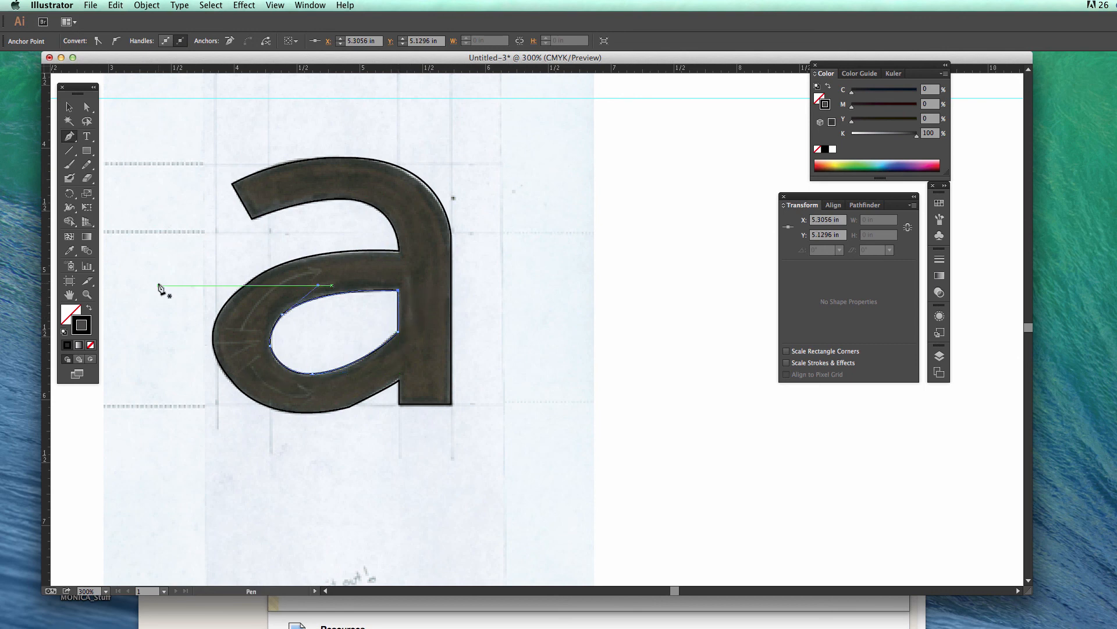
# Delete the scanned image behind the traced outlines.
pyautogui.click(67, 108)
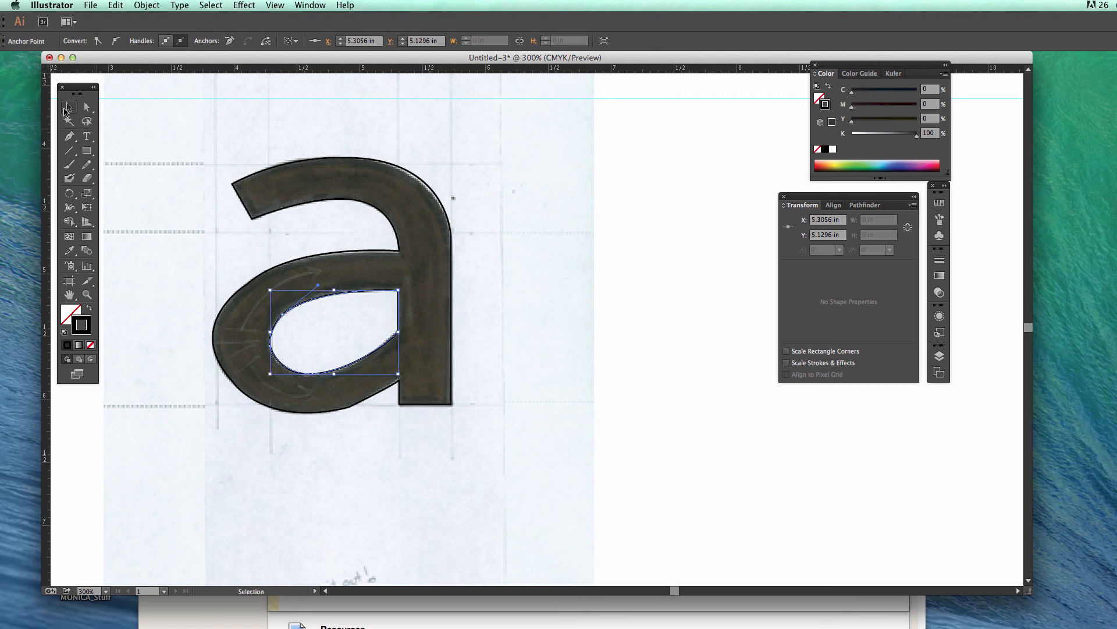
pyautogui.click(152, 155)
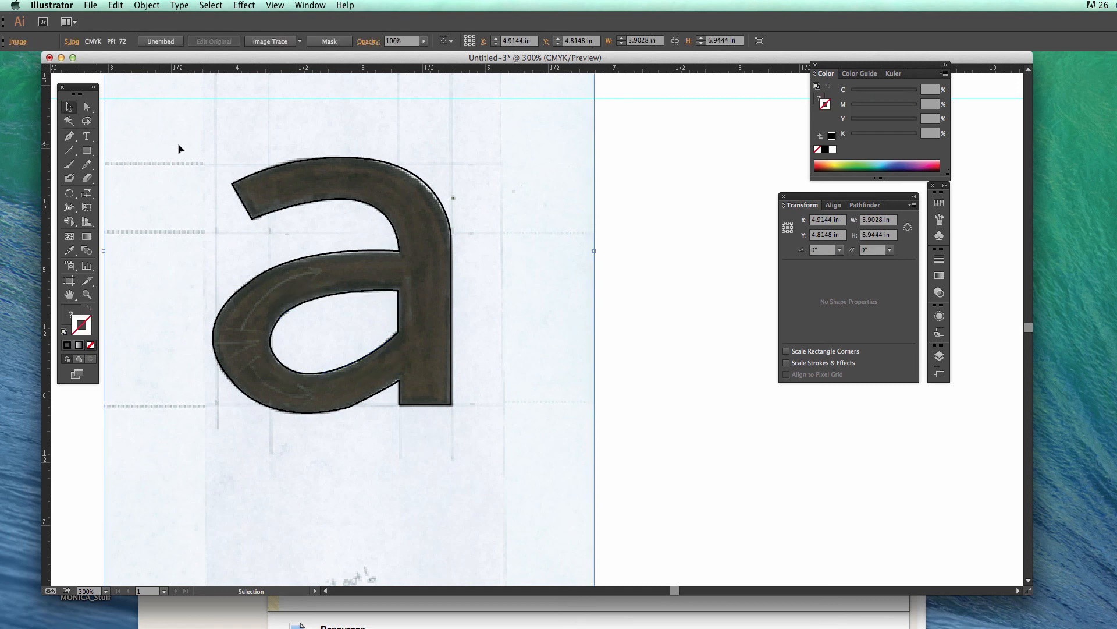
pyautogui.press('Delete')
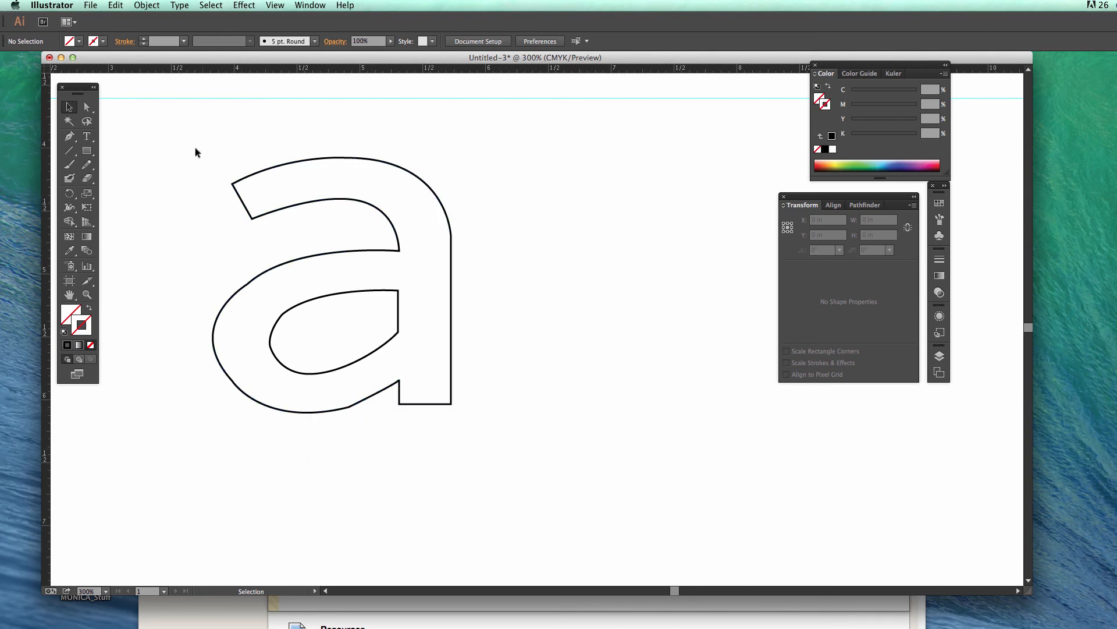
# Give the letter's outer outline a black fill and no stroke.
pyautogui.moveTo(198, 148); pyautogui.dragTo(263, 185)
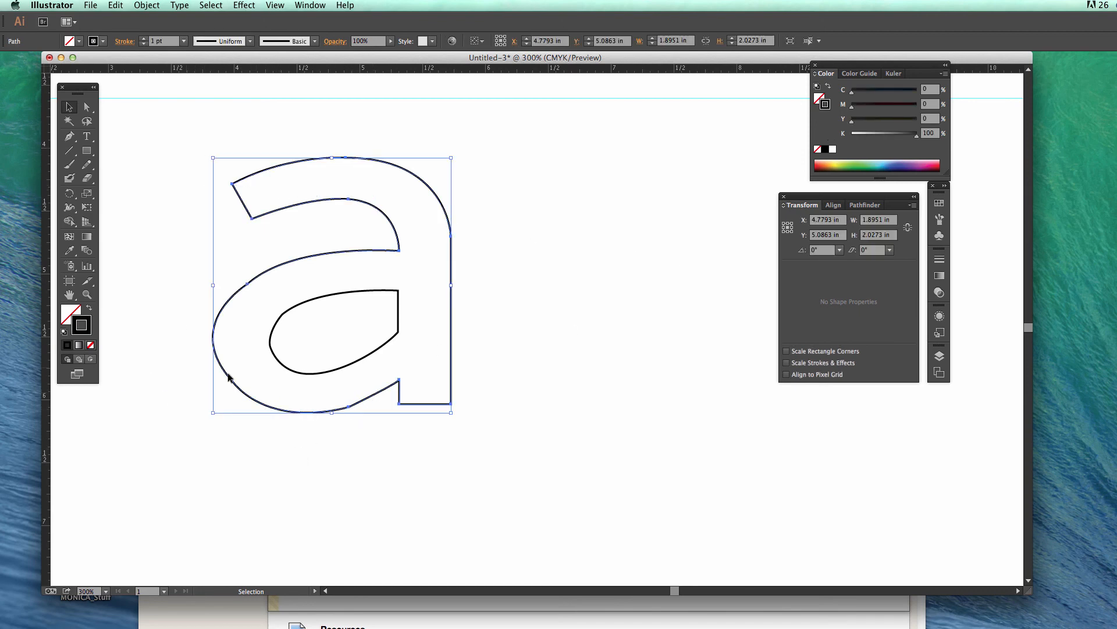
pyautogui.click(92, 346)
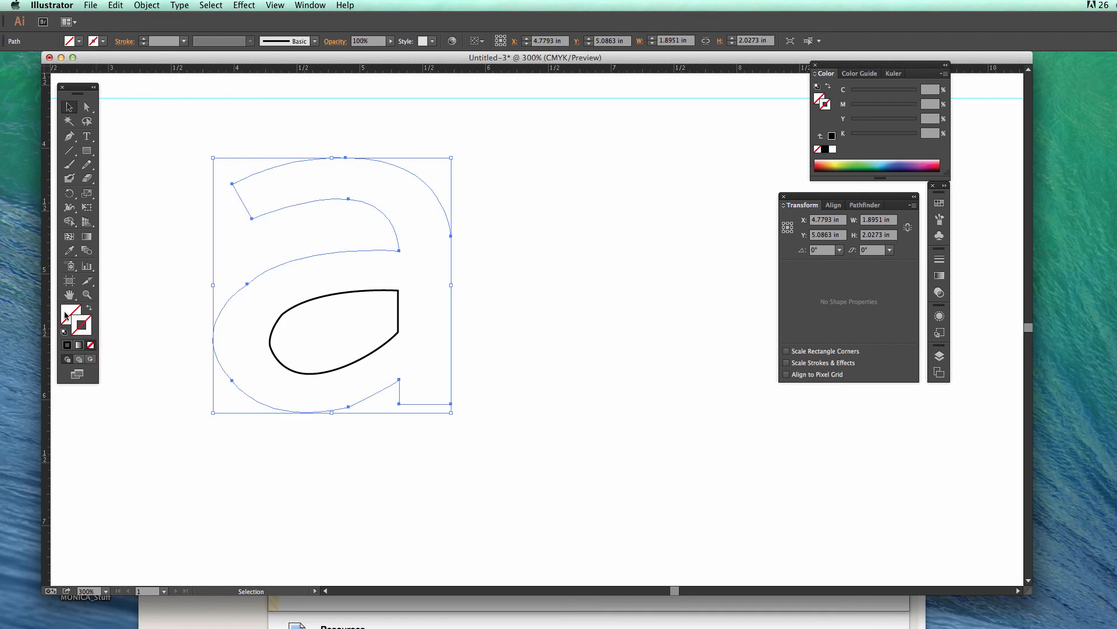
pyautogui.click(826, 150)
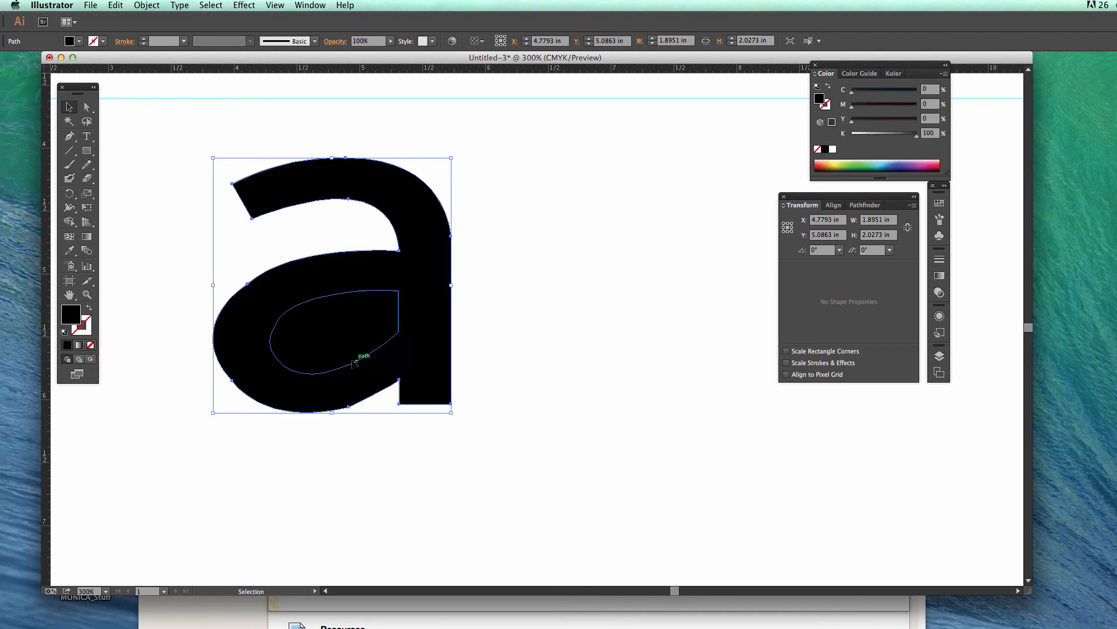
# Give the counter shape a white fill and no stroke, and deselect everything.
pyautogui.click(452, 326)
pyautogui.moveTo(172, 287); pyautogui.dragTo(337, 355)
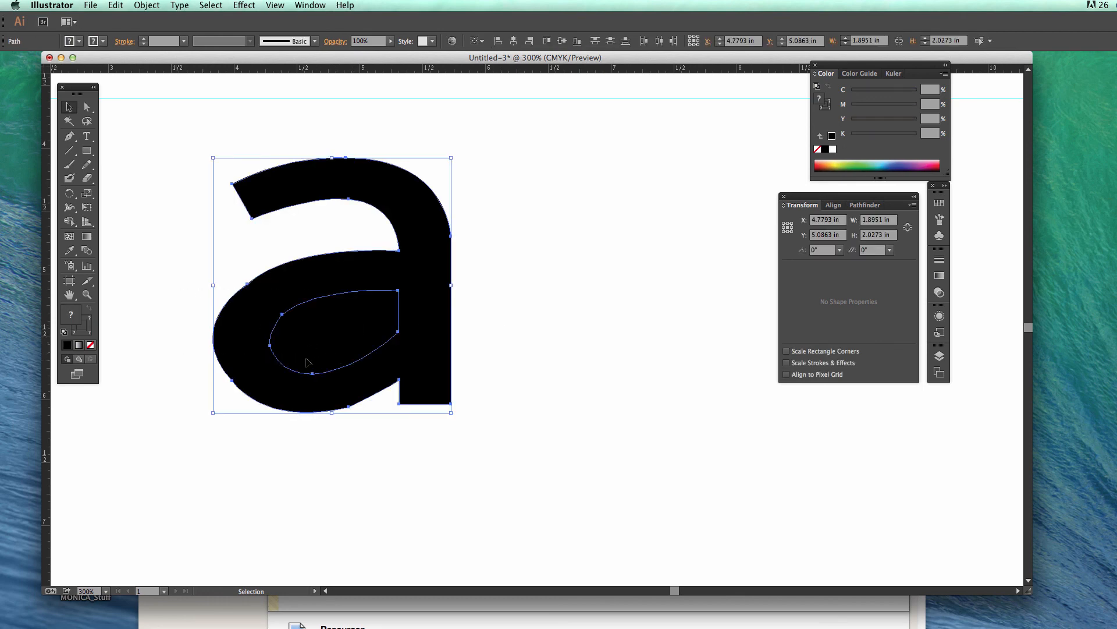
pyautogui.click(88, 334)
pyautogui.click(90, 347)
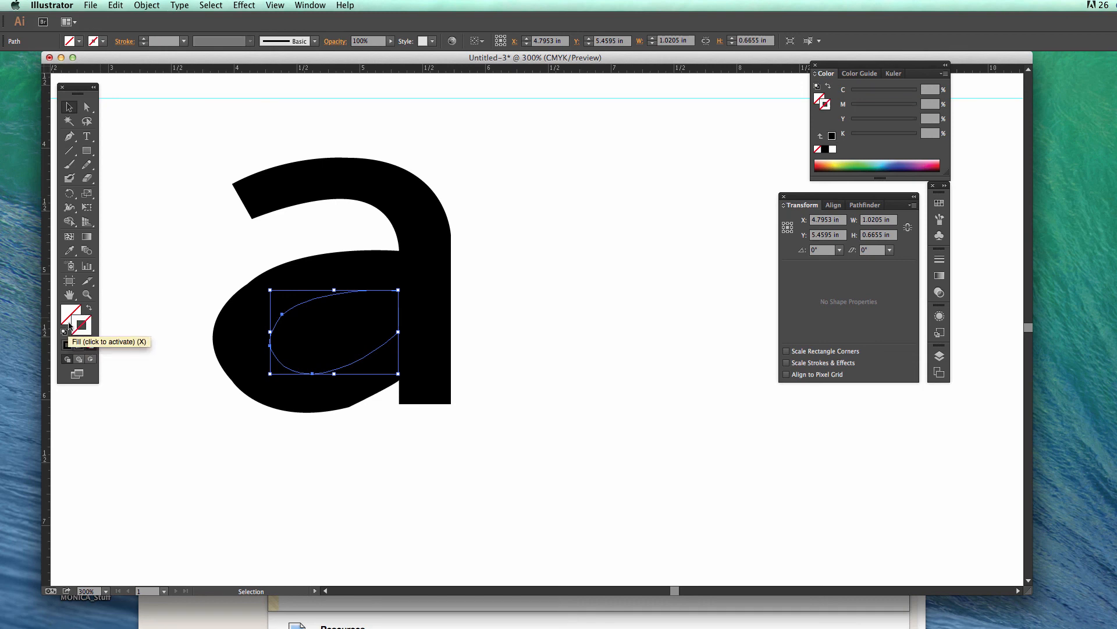
pyautogui.click(833, 149)
pyautogui.click(592, 263)
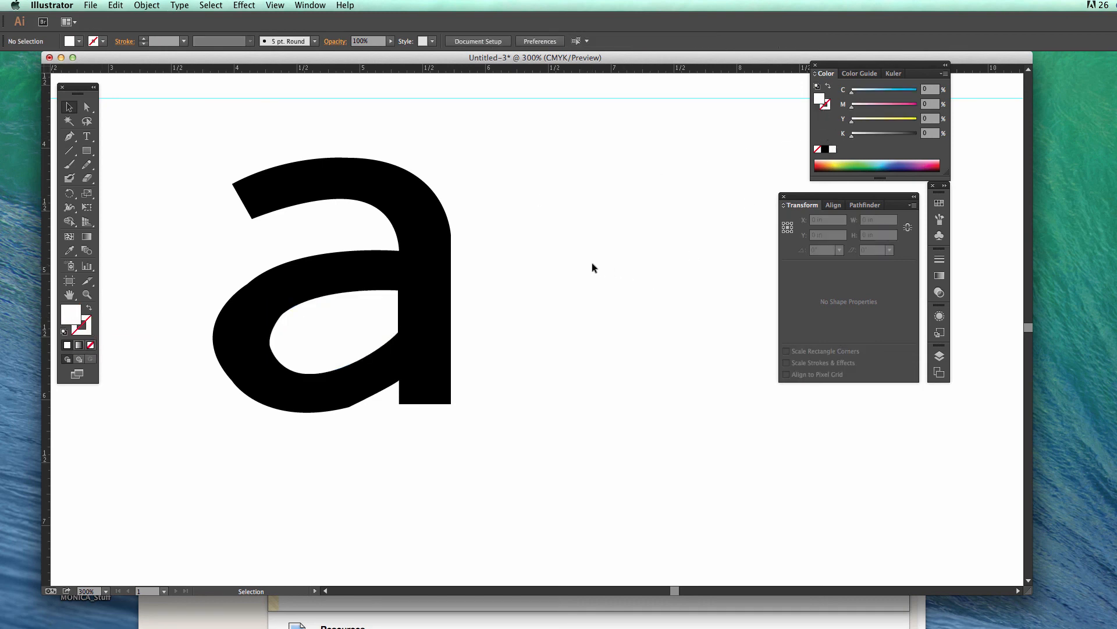
# Subtract the counter shape from the letter a's outer outline with the Shape Builder, leaving a hollow compound letter.
pyautogui.moveTo(199, 142); pyautogui.dragTo(434, 504)
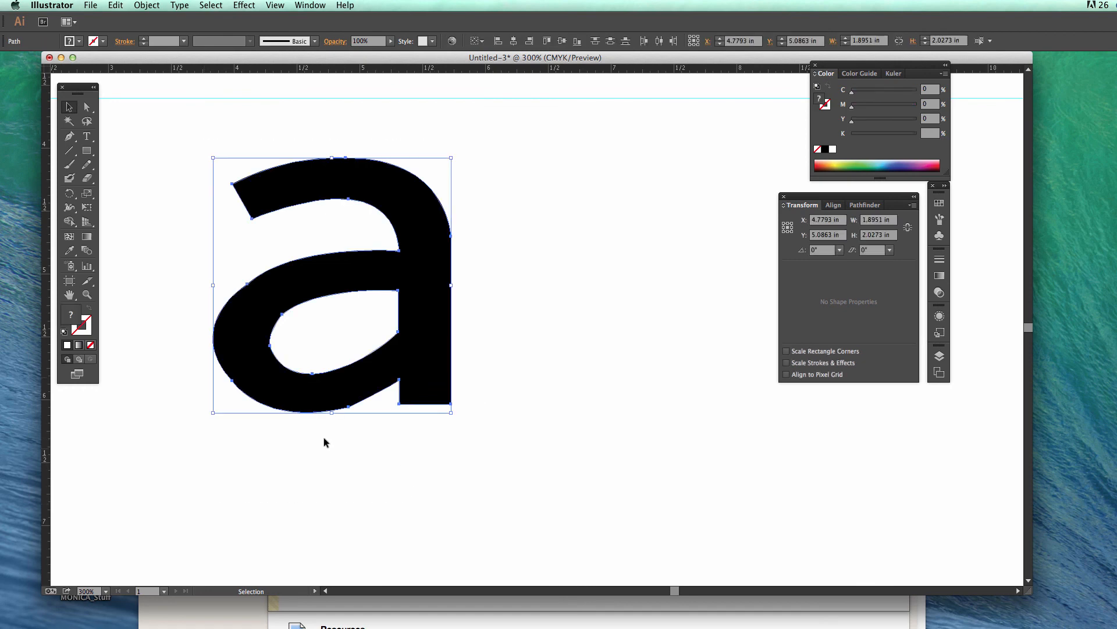
pyautogui.click(74, 223)
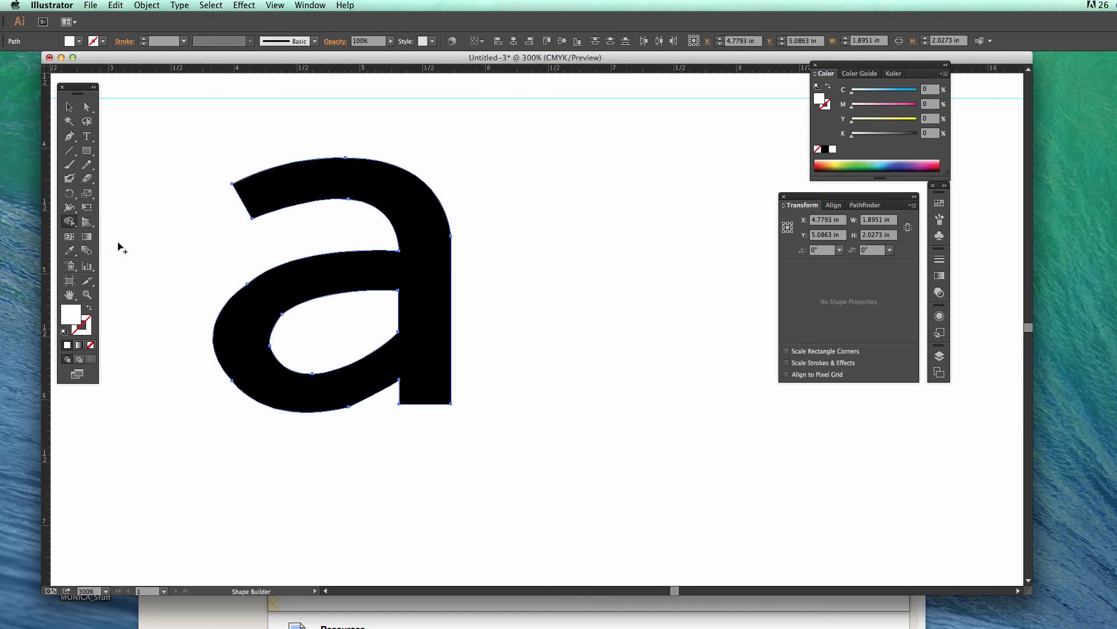
pyautogui.keyDown('alt'); pyautogui.click(340, 335); pyautogui.keyUp('alt')
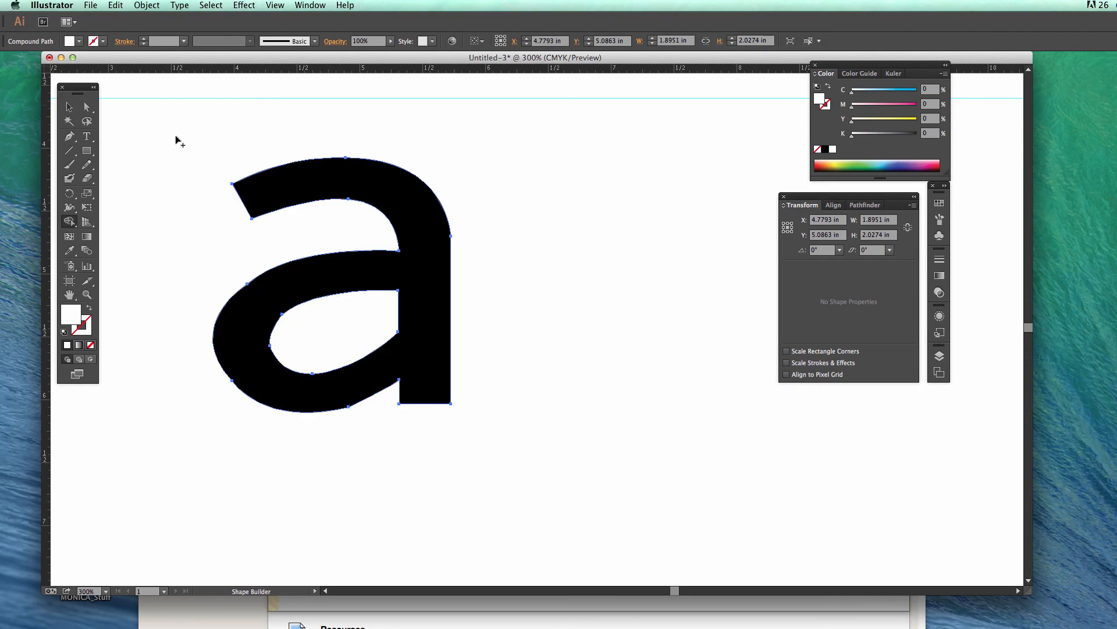
pyautogui.press('v')
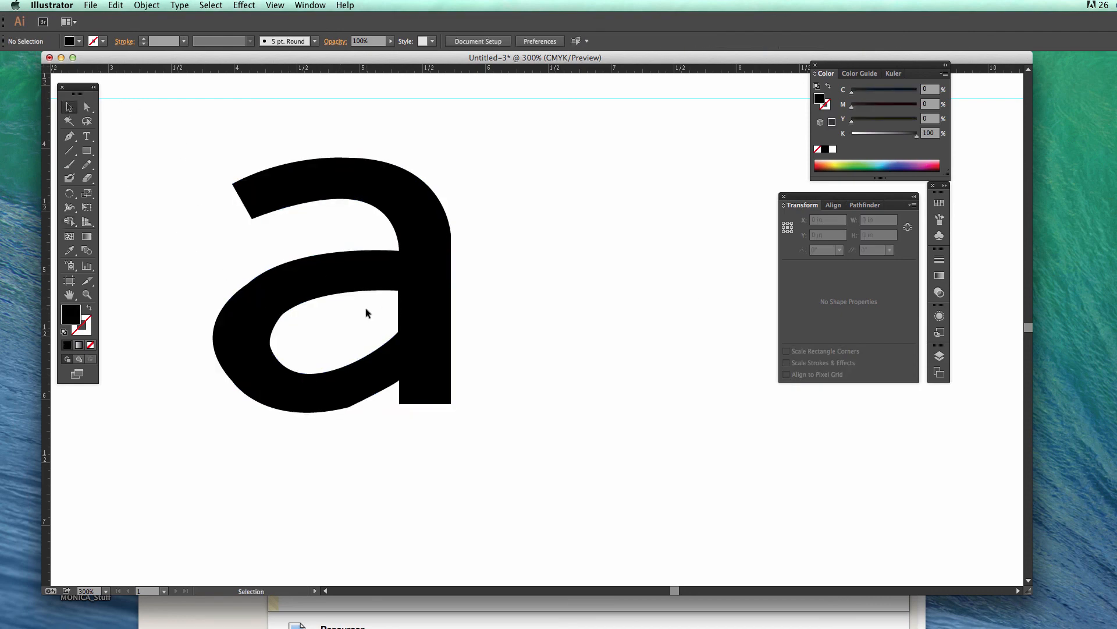
# Move the finished letter a about 1.1 in to the right on the artboard and deselect it.
pyautogui.moveTo(366, 308); pyautogui.dragTo(509, 317)
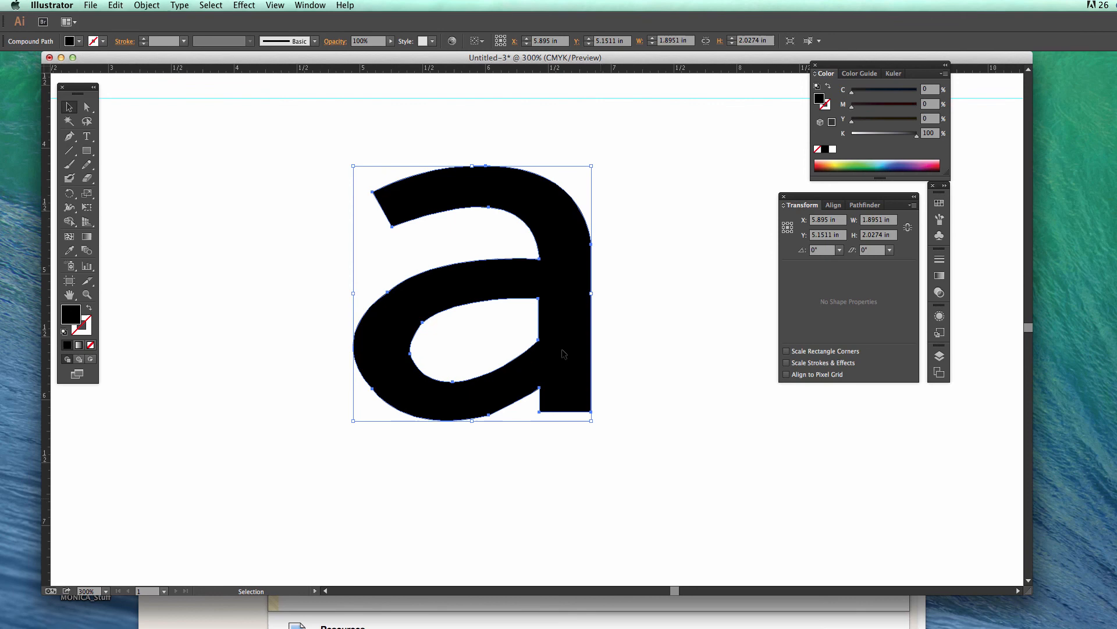
pyautogui.click(632, 515)
pyautogui.press('super+minus')
pyautogui.press('super+minus')
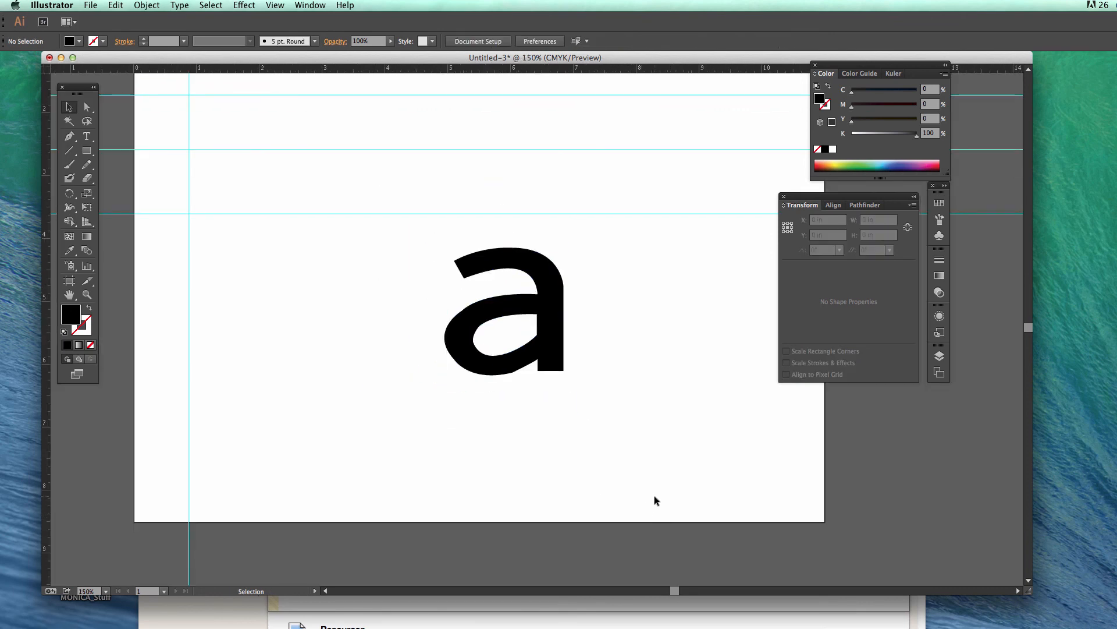